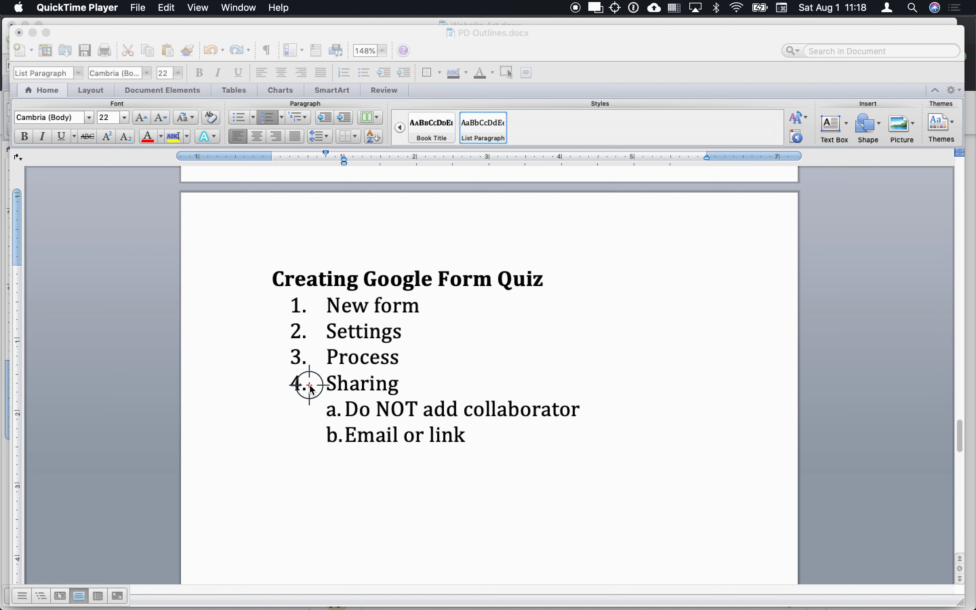
Switch to Chrome, preview the Algebra 1 Syllabus Quiz, and enter sample answers: "Submit via Google Classroom" and "kjla;lej".
key(super+Tab)
key(super+Tab)
click(487, 38)
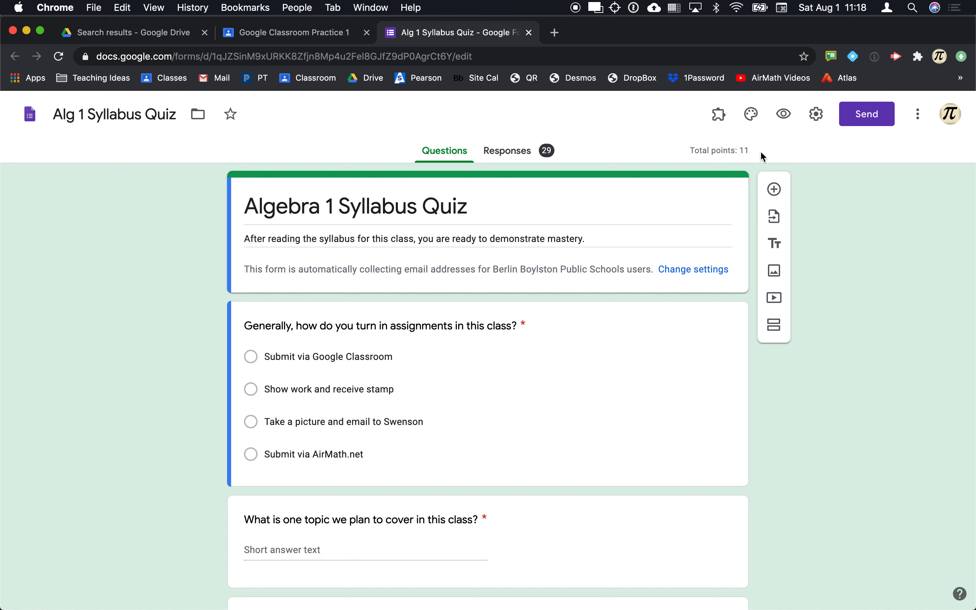
click(783, 114)
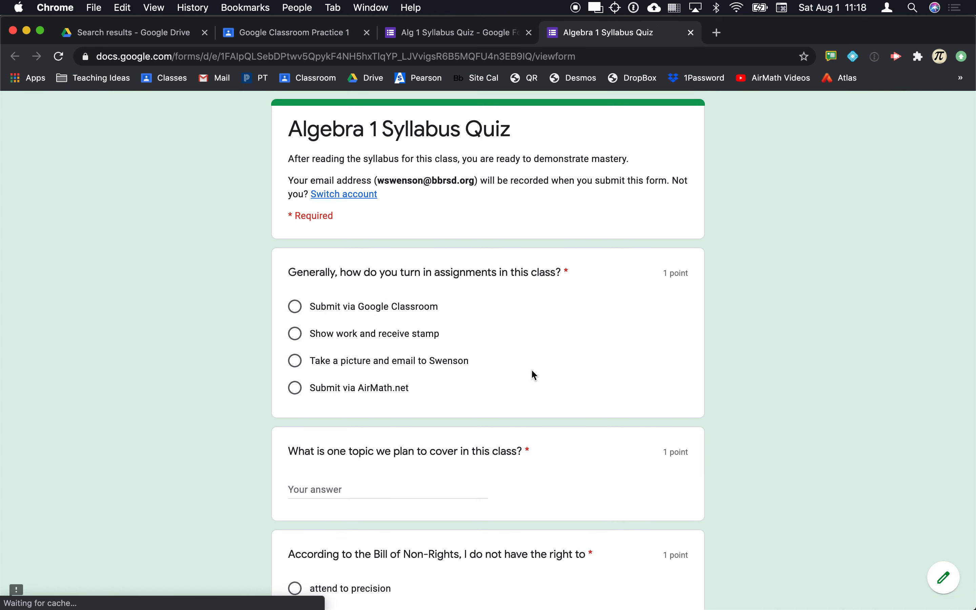
click(295, 306)
click(337, 486)
text(kjla;lej)
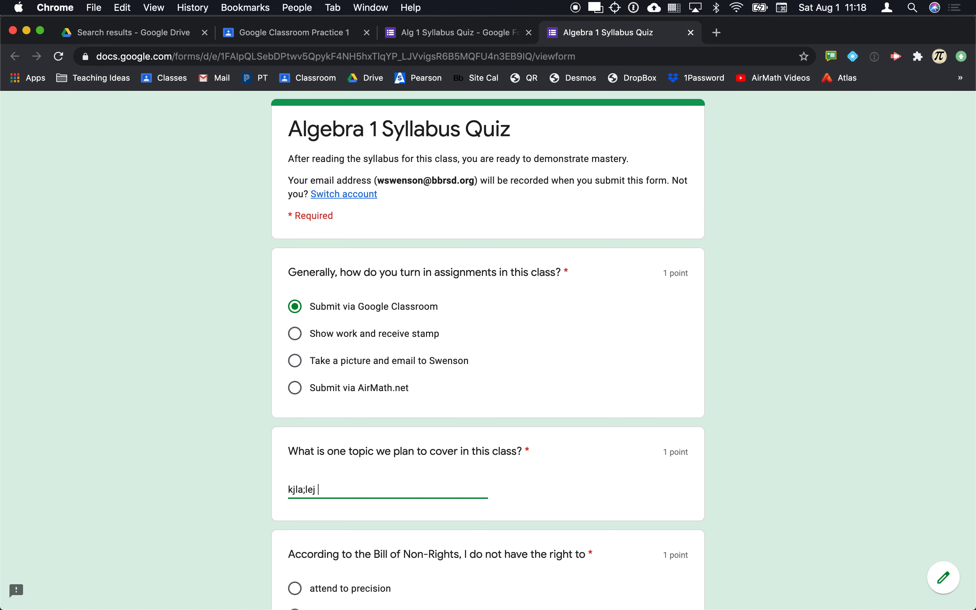
Look through the remaining questions of the Algebra 1 Syllabus Quiz and close the preview without submitting.
scroll(529, 333, down, 8)
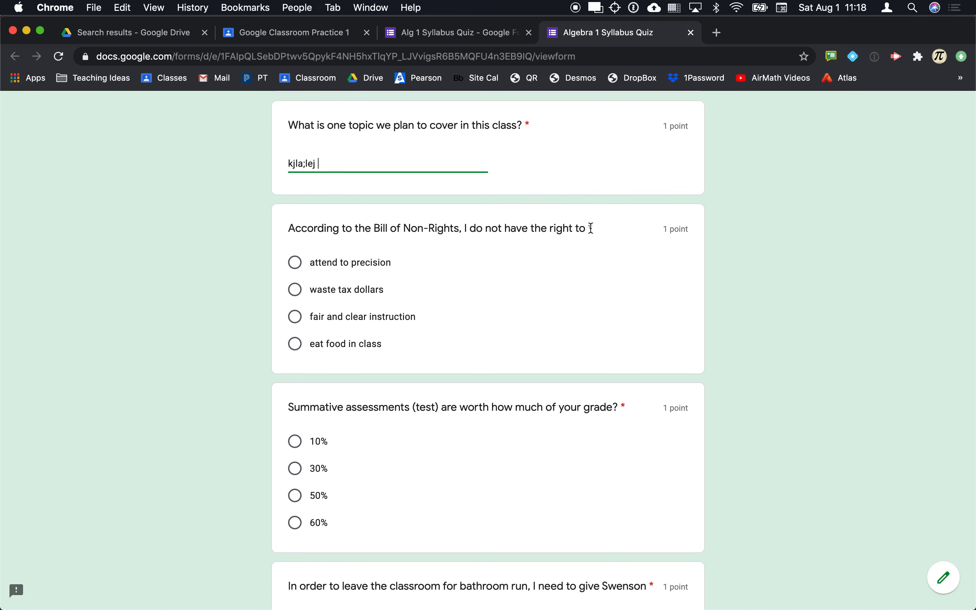
scroll(593, 232, down, 4)
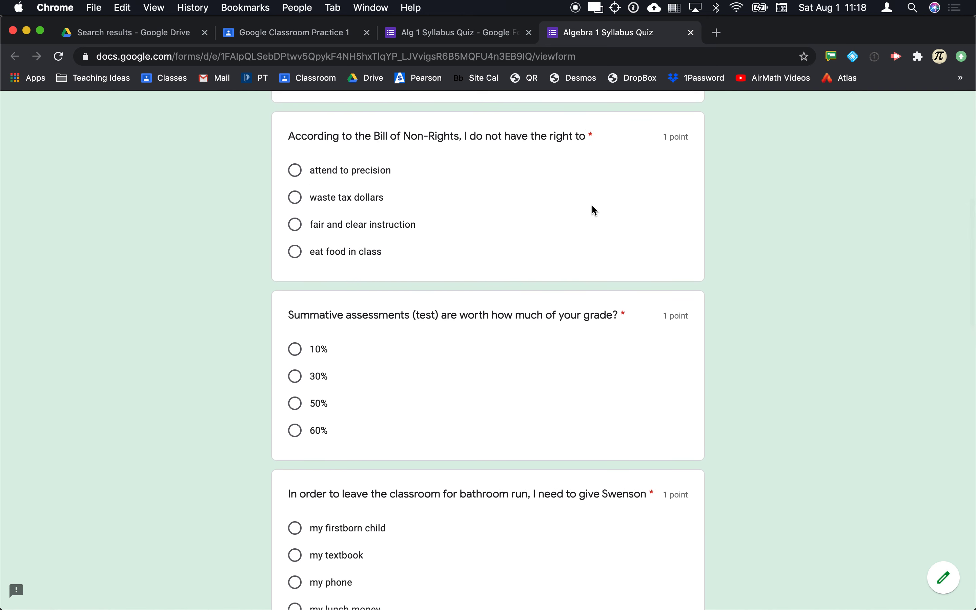
scroll(592, 206, down, 12)
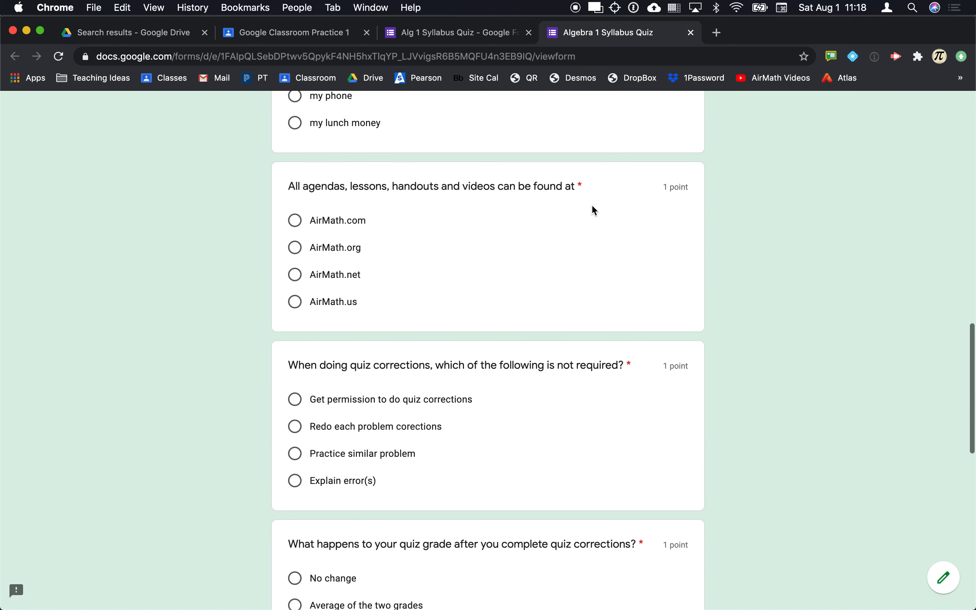
scroll(592, 204, down, 11)
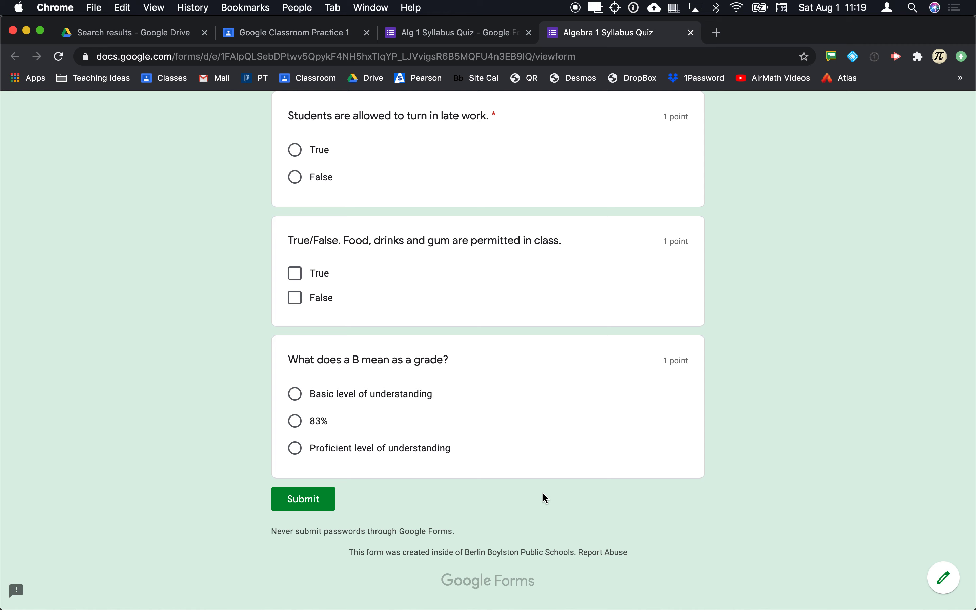
key(super+w)
click(599, 220)
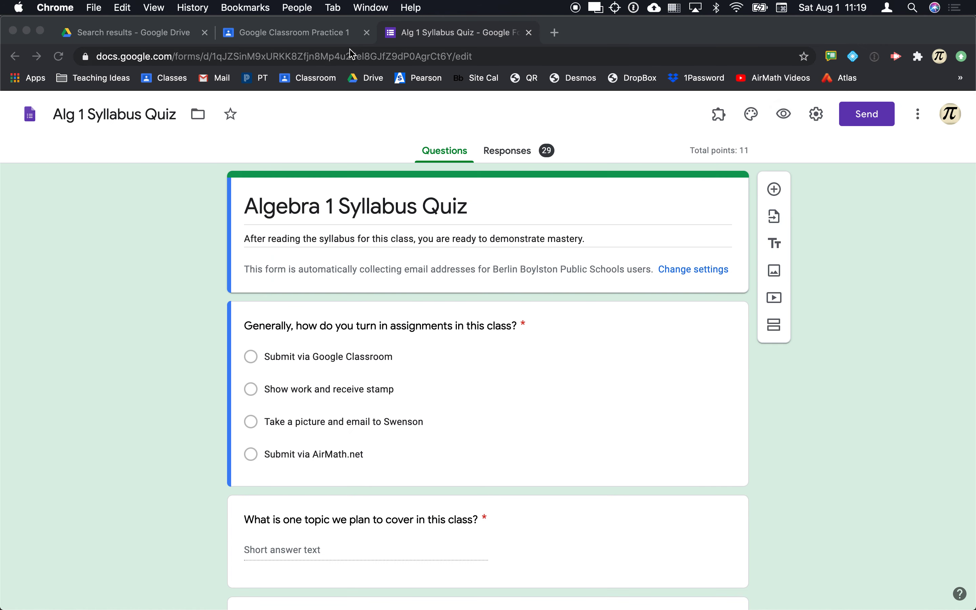
Create a new quiz assignment in the Classwork of the Google Classroom Practice class.
click(297, 33)
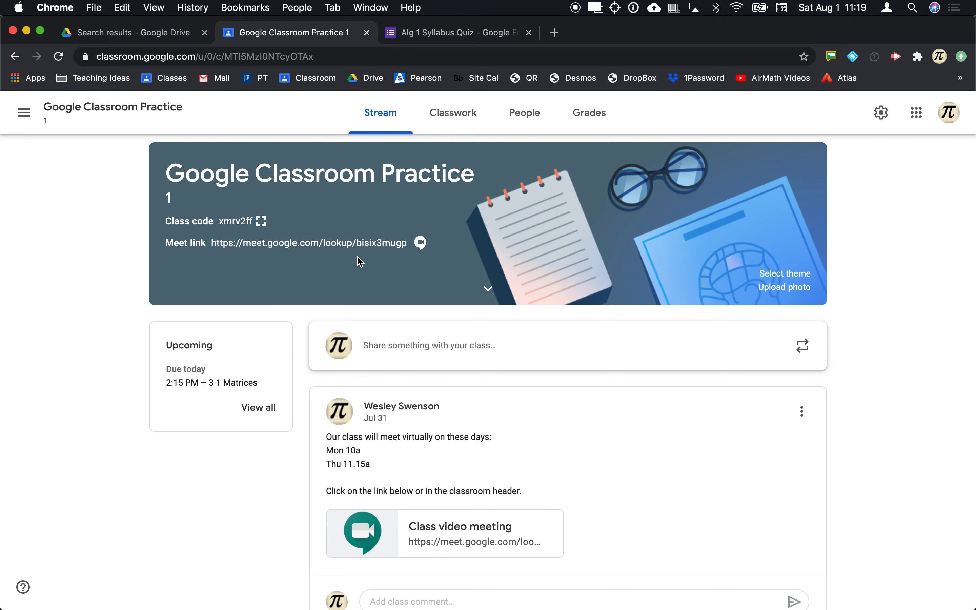
click(457, 118)
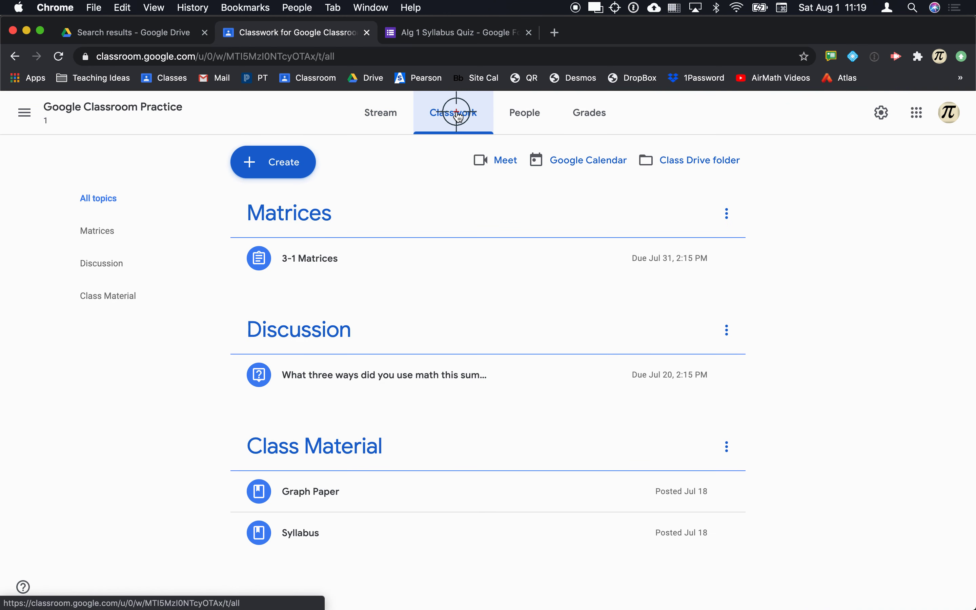
click(291, 169)
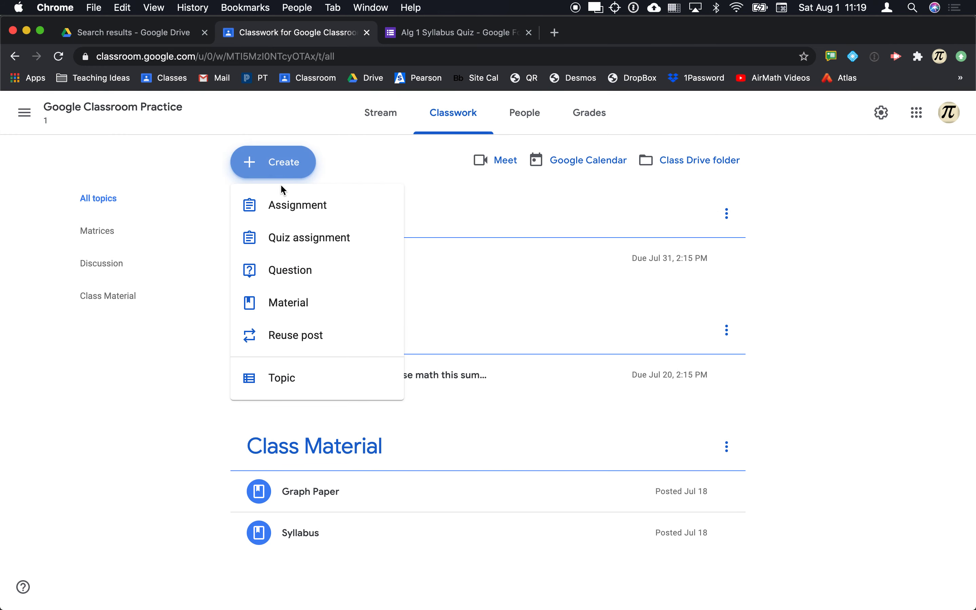
click(290, 240)
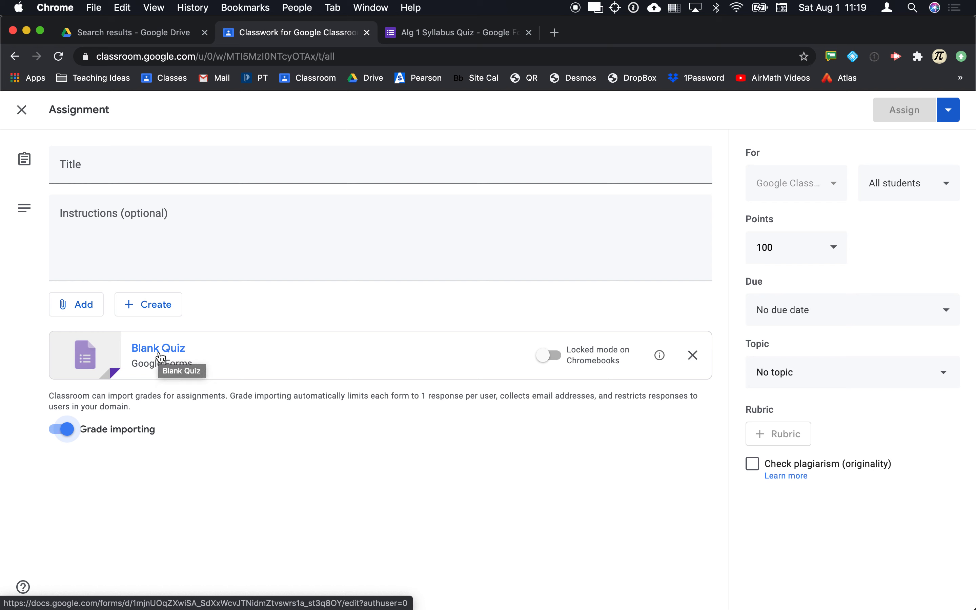
Enter "Section 1-2 Quiz" as the assignment title.
click(104, 170)
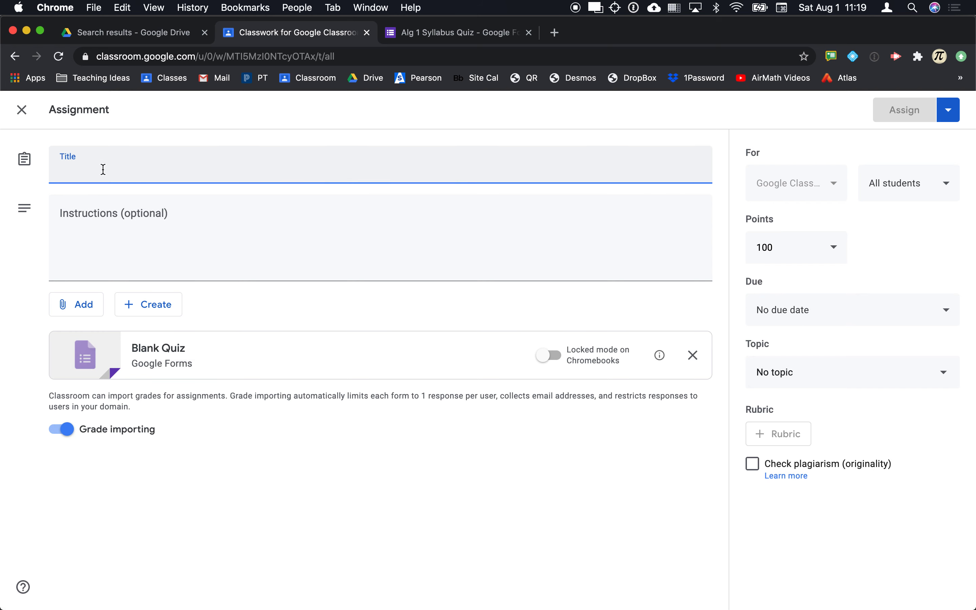
text(Section )
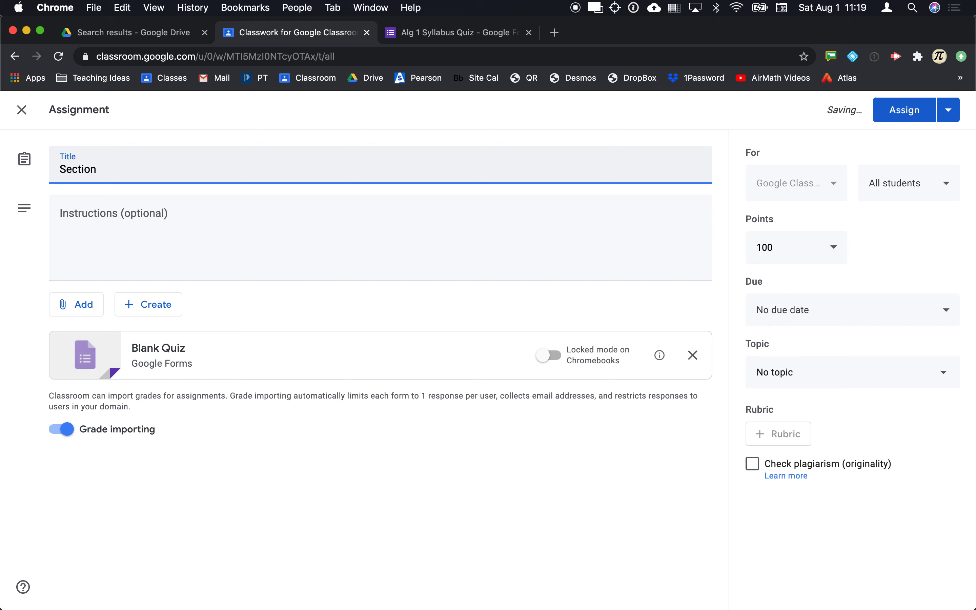
text(1-2 Quiz)
Copy "Please click on the link below to take the quiz." from the PD Outlines document in Word into the assignment instructions.
click(166, 238)
key(super+Tab)
key(super+Tab)
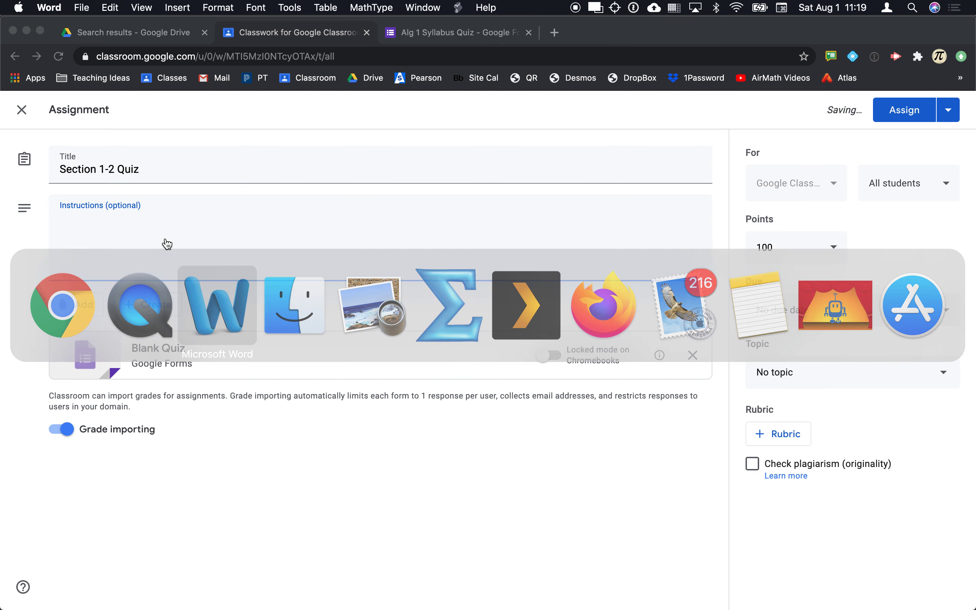
scroll(339, 470, down, 5)
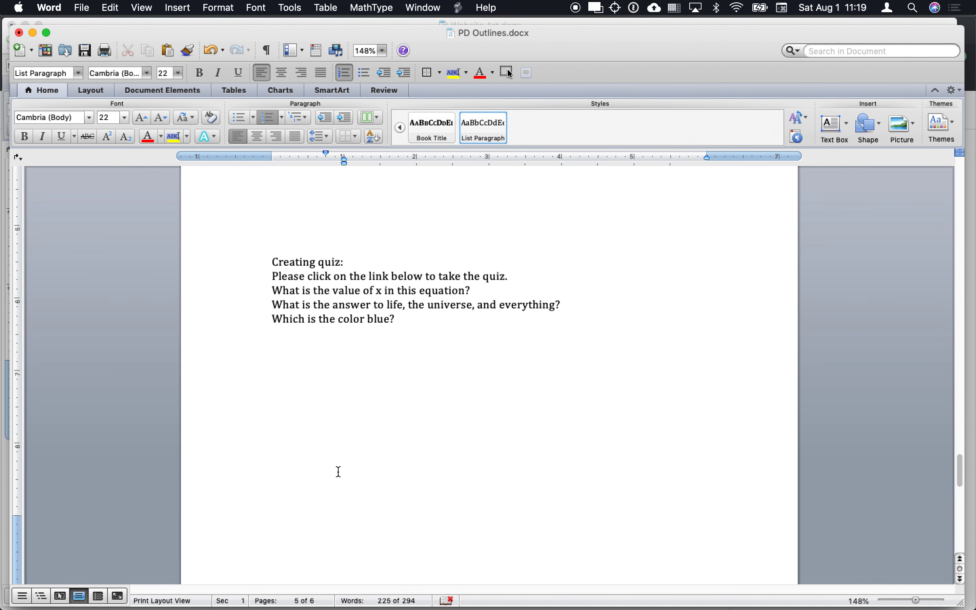
click(259, 282)
key(super+c)
key(super+Tab)
key(super+v)
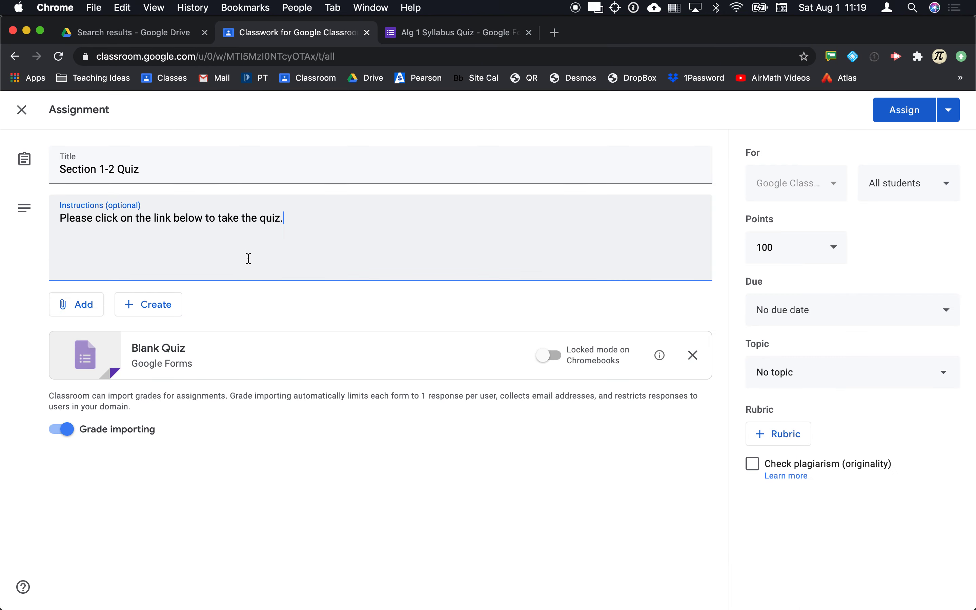
Copy the assignment title and open the attached Blank Quiz form for editing.
triple_click(171, 166)
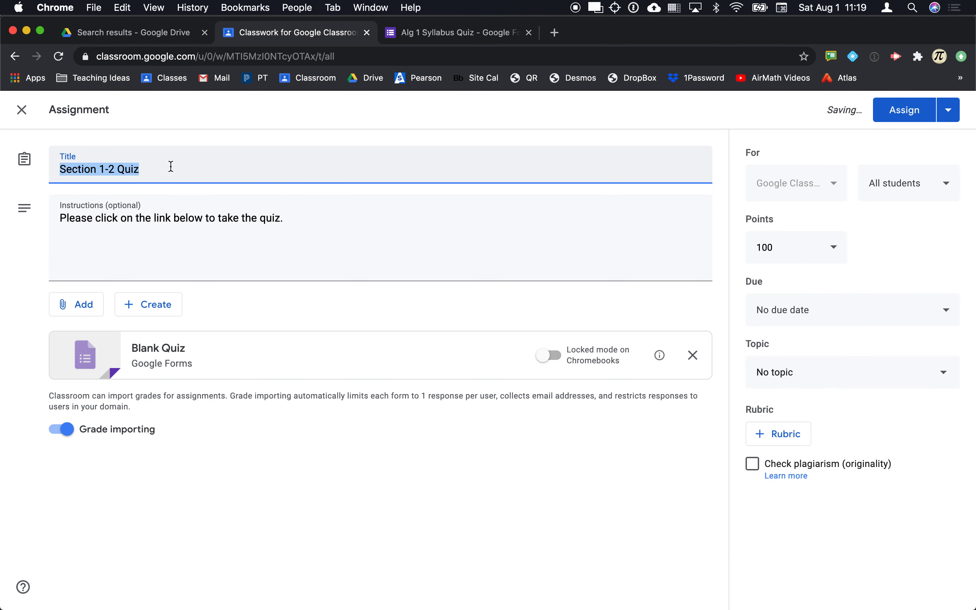
click(243, 321)
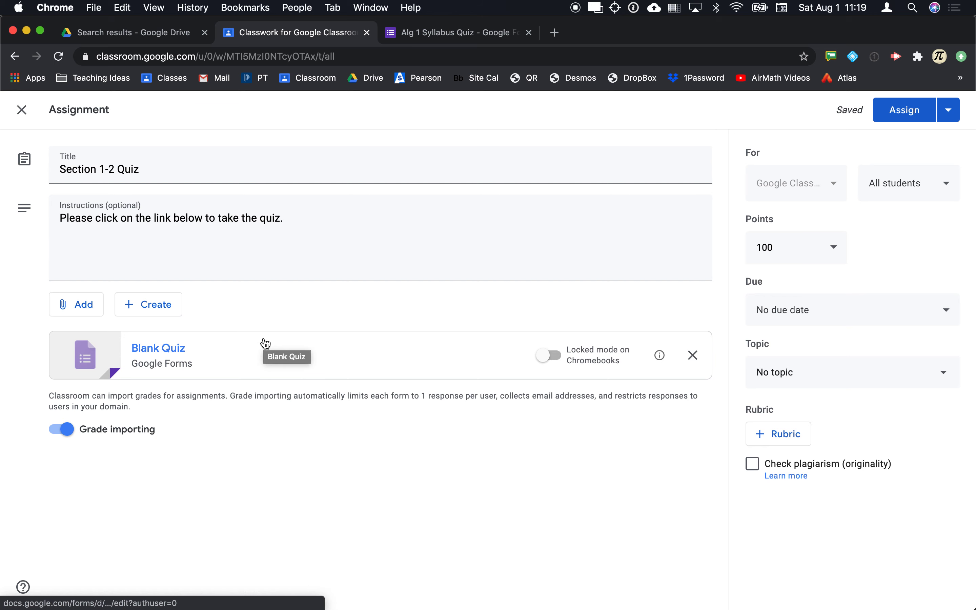
click(157, 354)
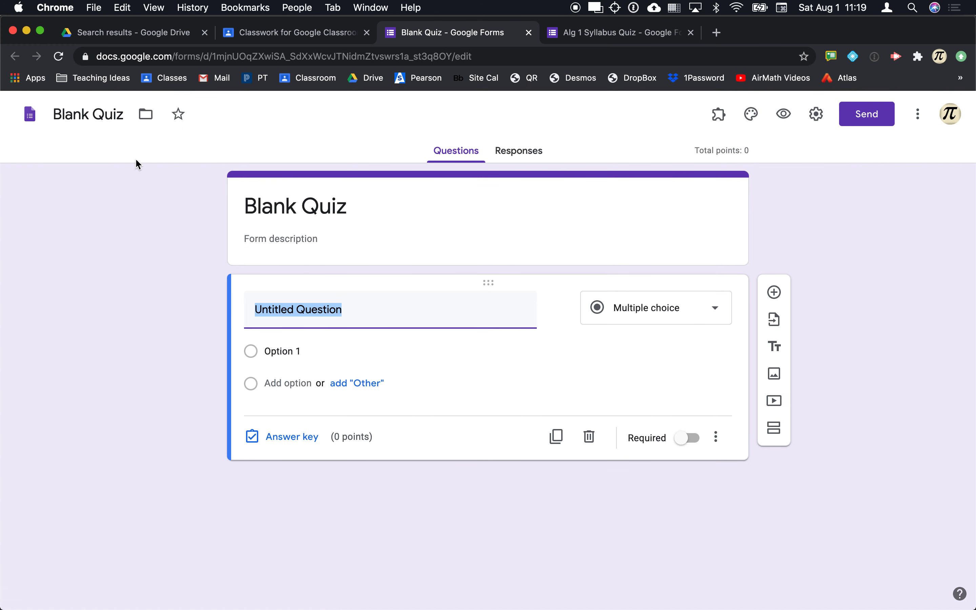
Replace the form's file name and its heading with "Section 1-2 Quiz".
click(91, 116)
double_click(92, 117)
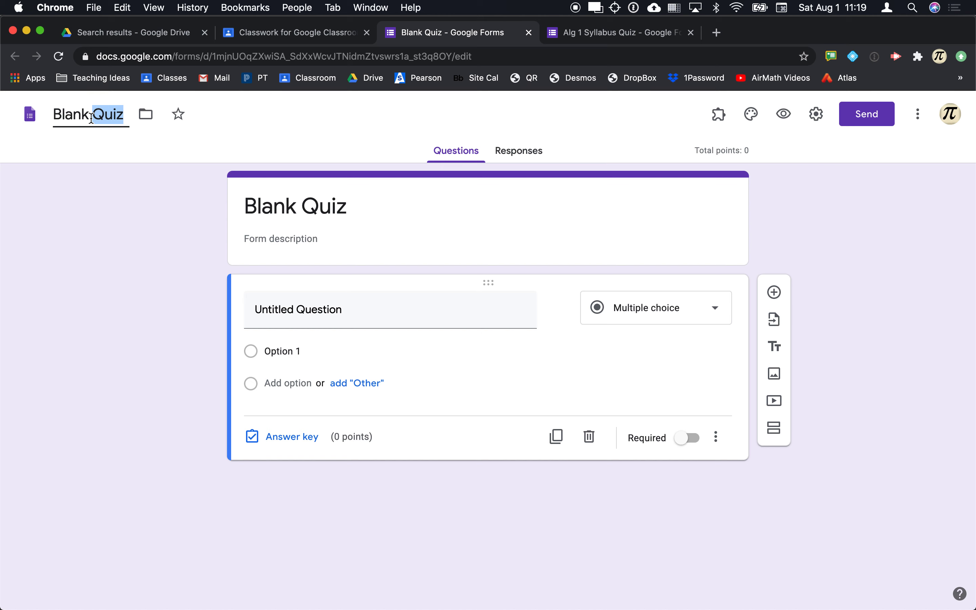
triple_click(92, 117)
key(super+v)
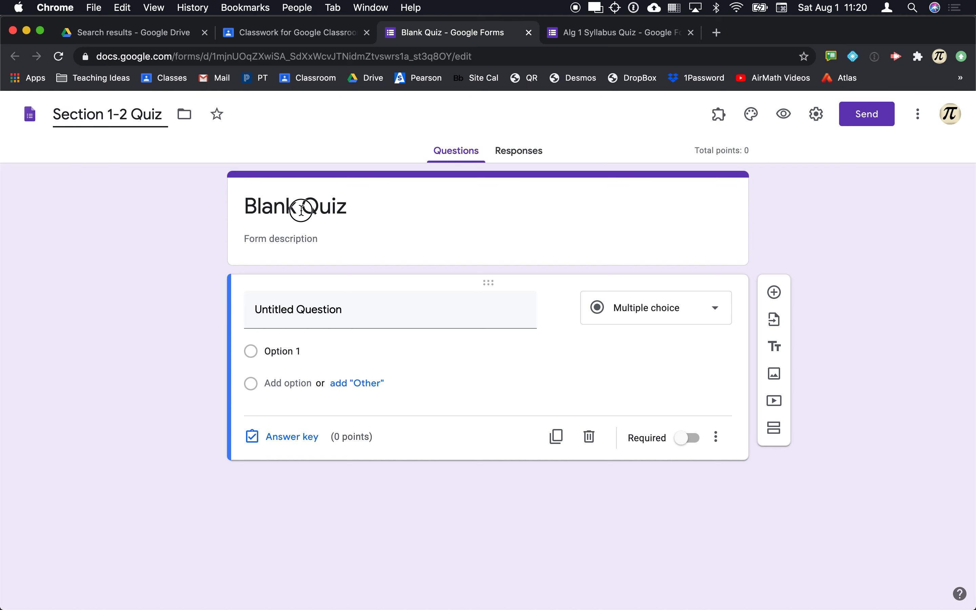
triple_click(300, 205)
key(super+v)
Enter the form description "After reading section 1-2 from the book, please take this quiz".
click(305, 240)
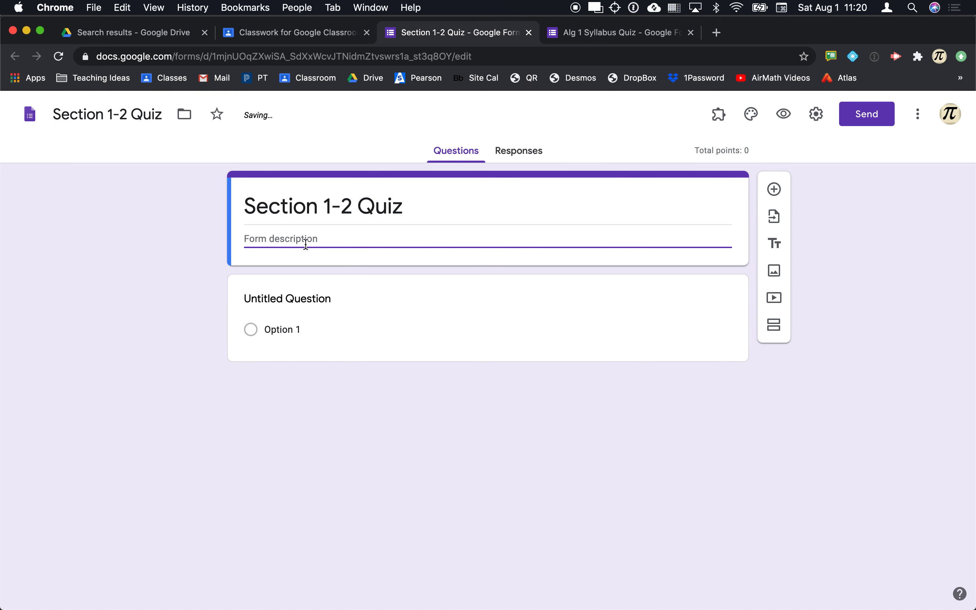
text(After readi)
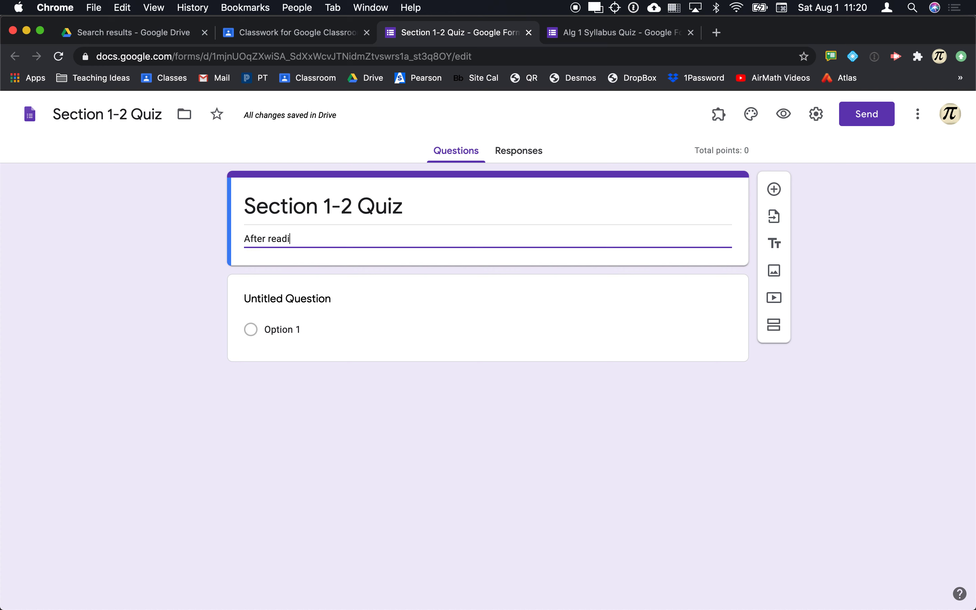
text(ng secton 1-2 from the book,)
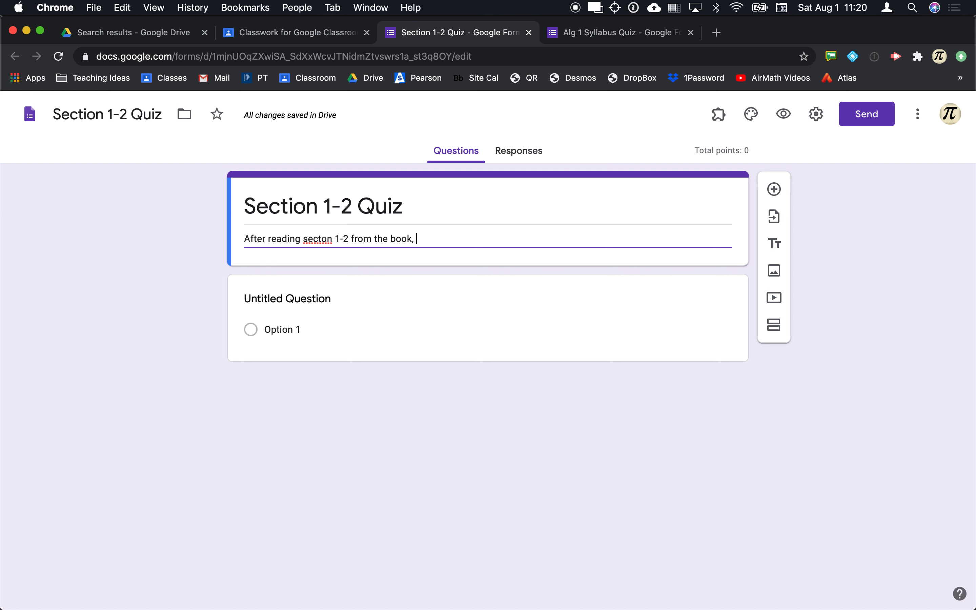
text( pel)
key(BackSpace)
key(BackSpace)
text(leae)
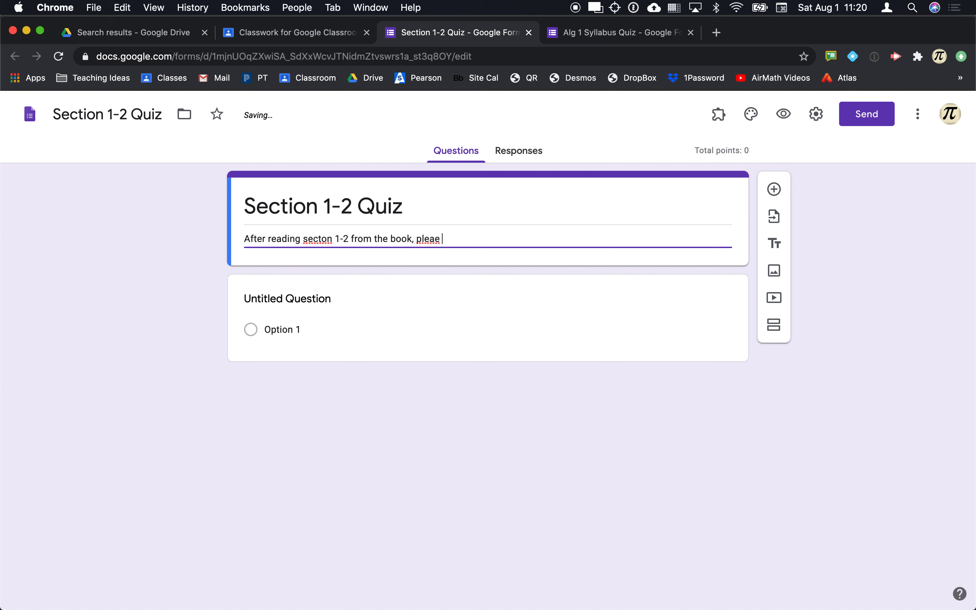
key(BackSpace)
key(BackSpace)
text(a)
text(se take this quiz)
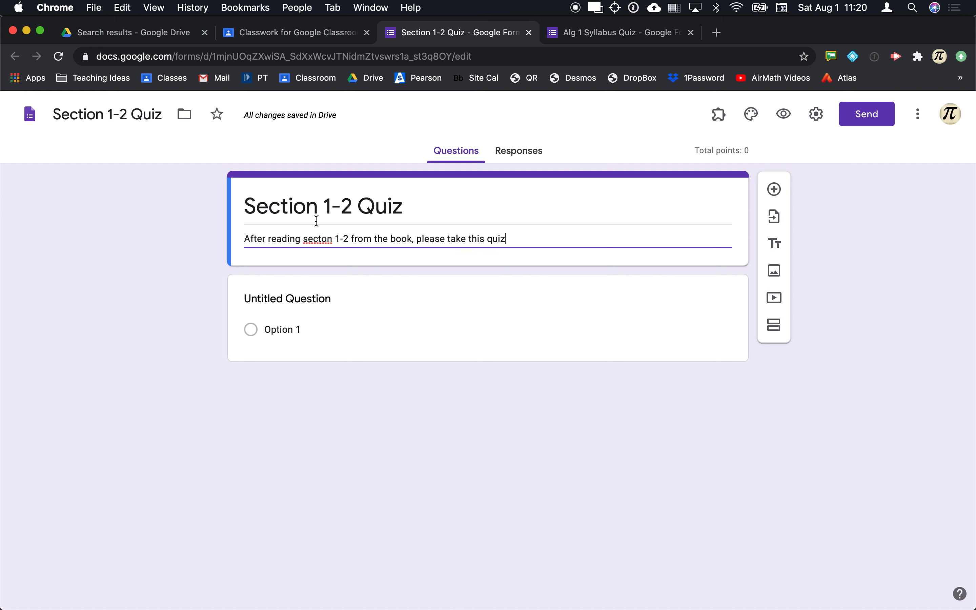
click(321, 238)
text(i)
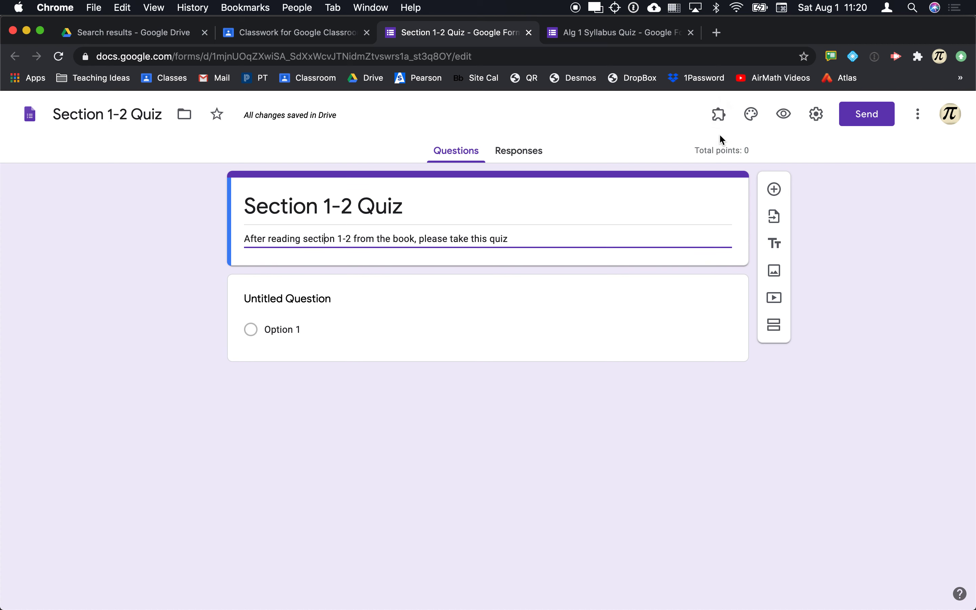
Open the form's theme options and set the theme color to red.
click(751, 117)
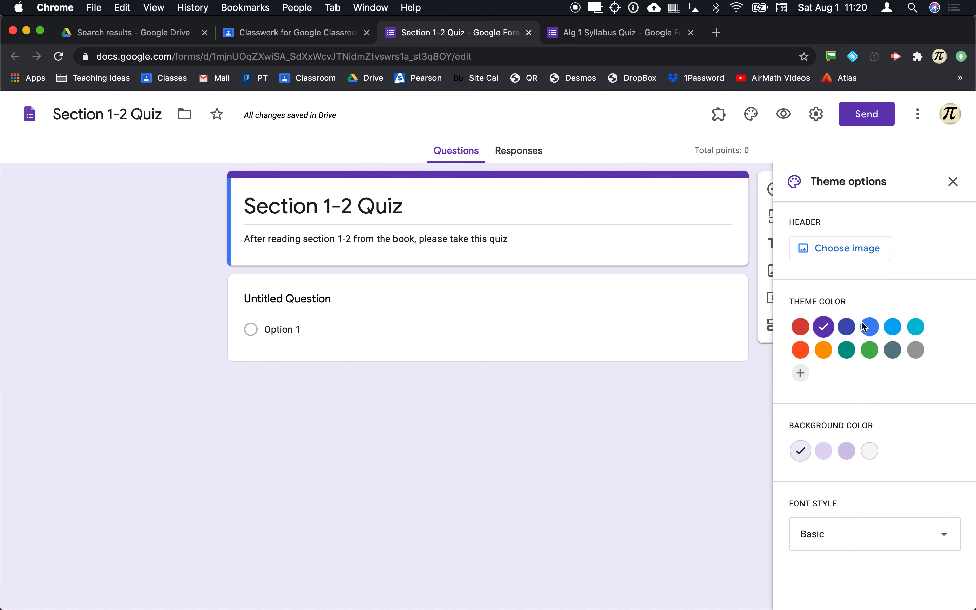
click(869, 328)
click(800, 327)
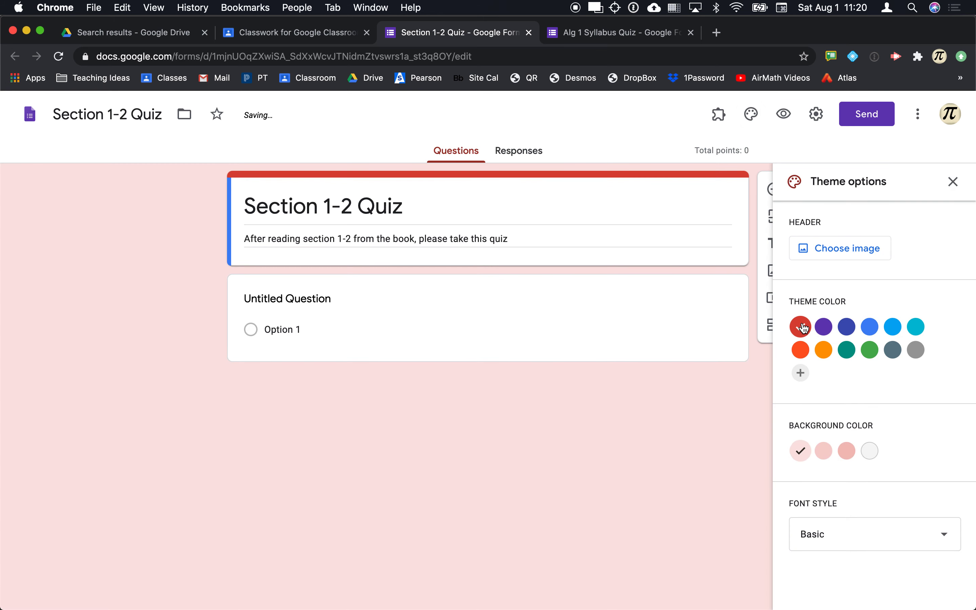
Insert the colorful candy image from the Work and School themes as the form header, and preview the quiz.
click(863, 248)
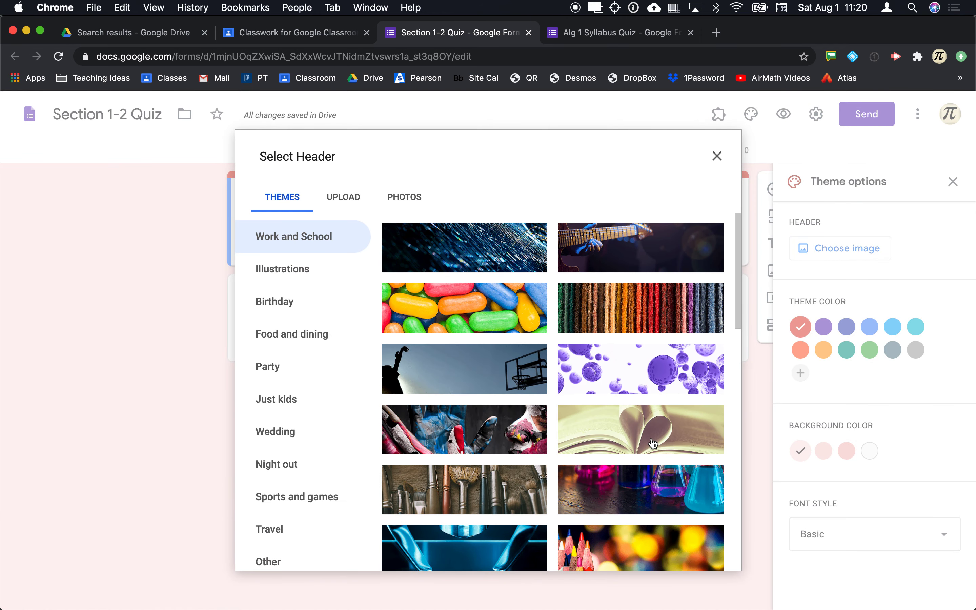
click(482, 322)
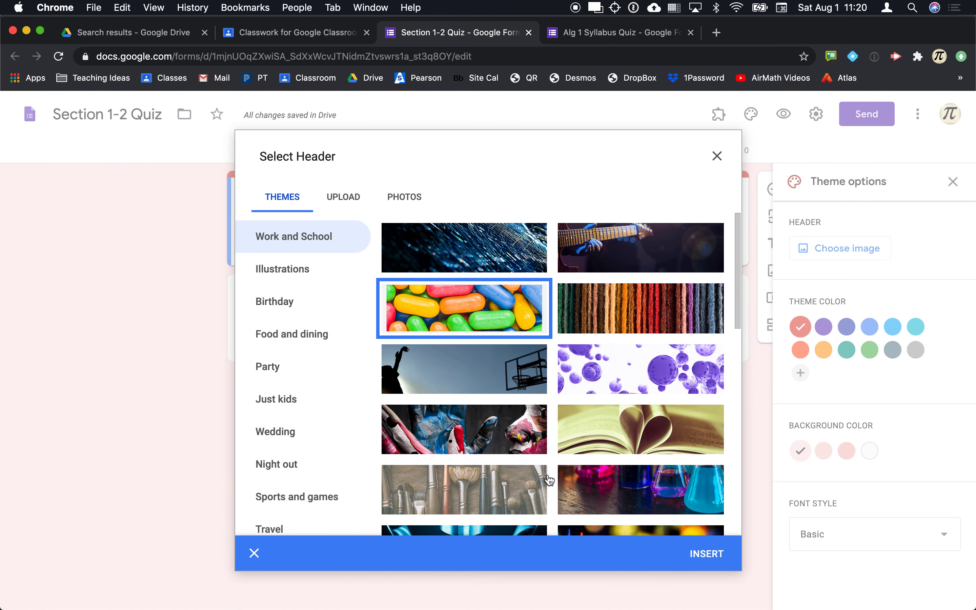
click(720, 560)
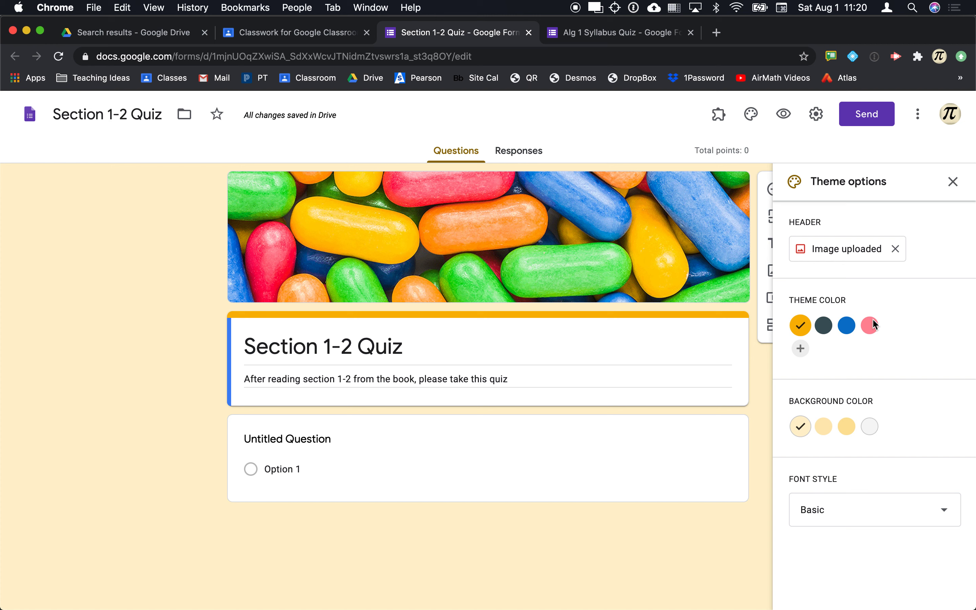
click(952, 181)
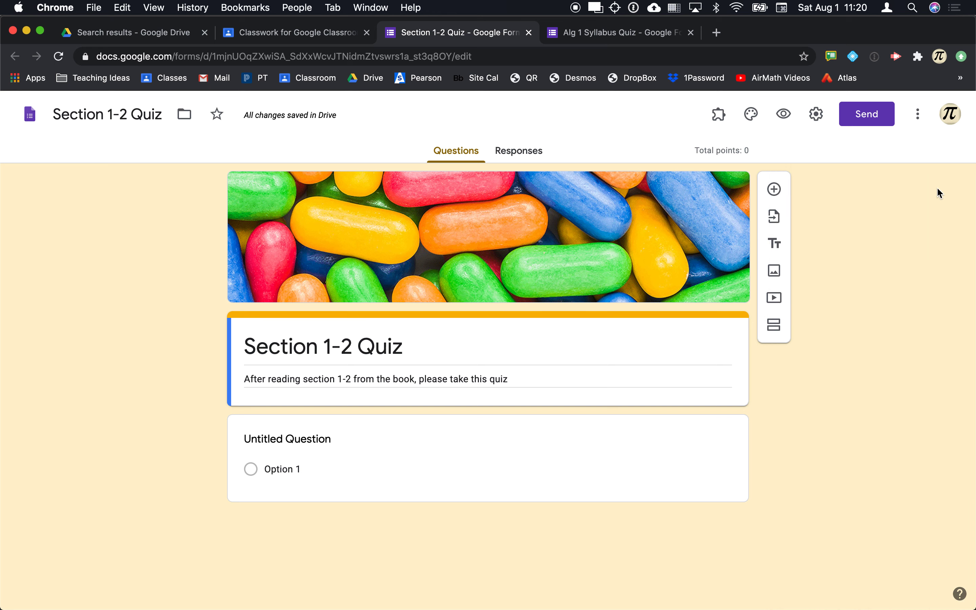
click(783, 117)
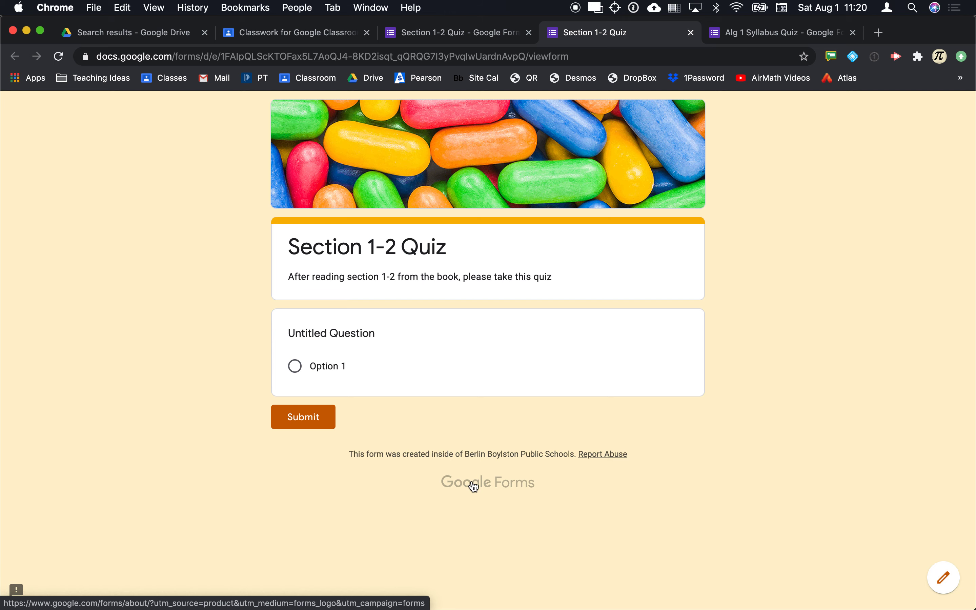
Close the preview, open the form settings, turn on email address collection and limit respondents to 1 response.
key(super+w)
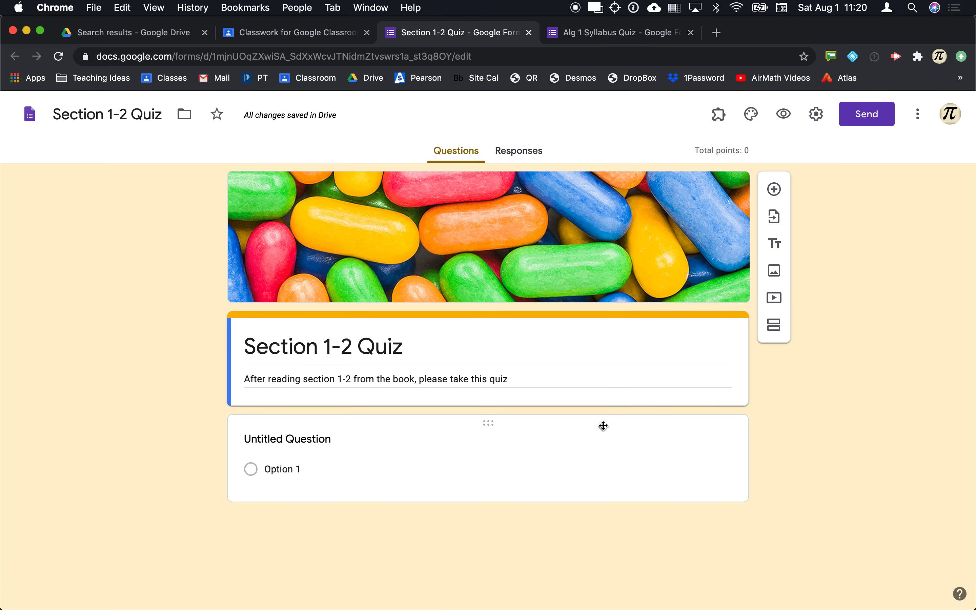
click(820, 115)
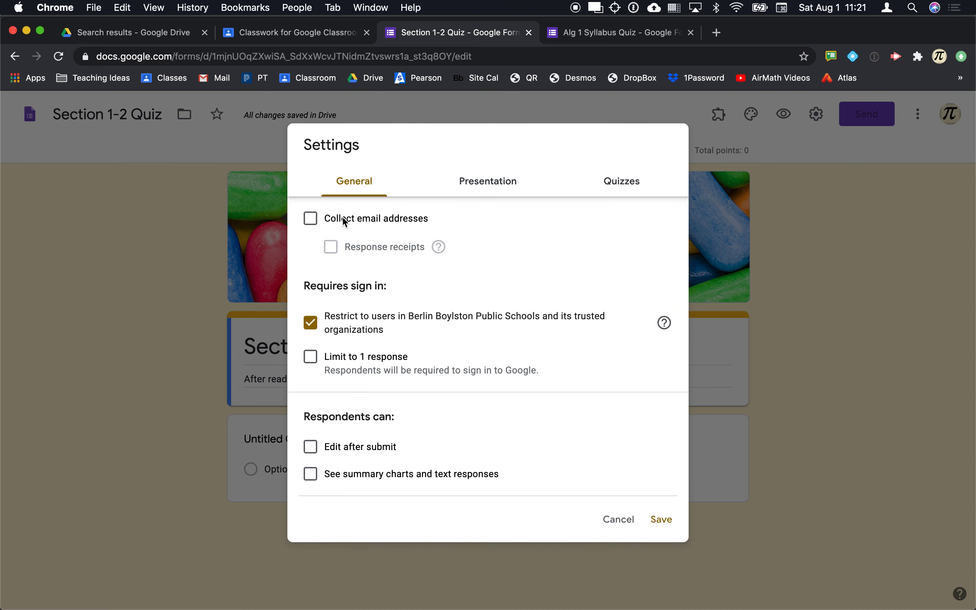
click(314, 224)
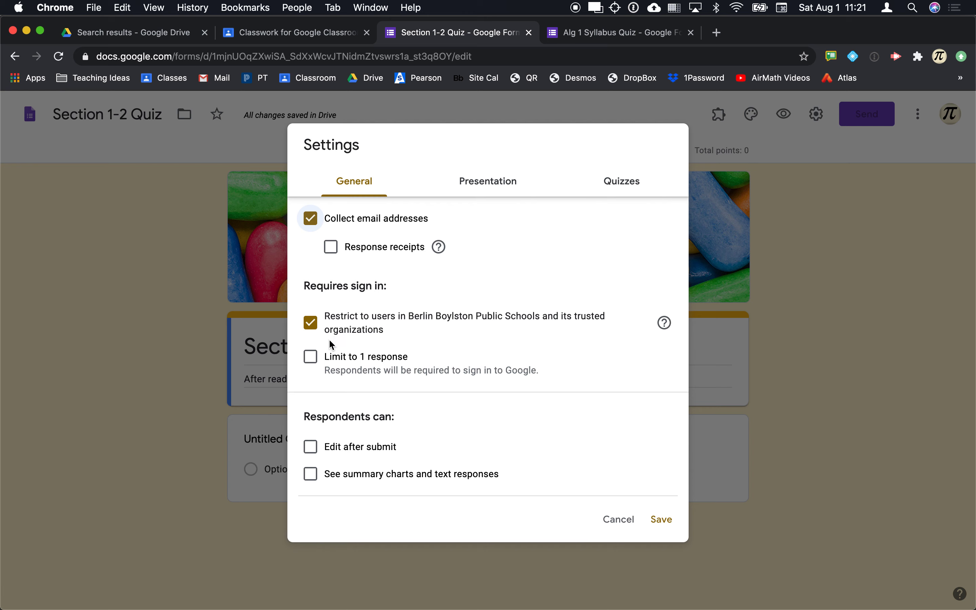
click(311, 356)
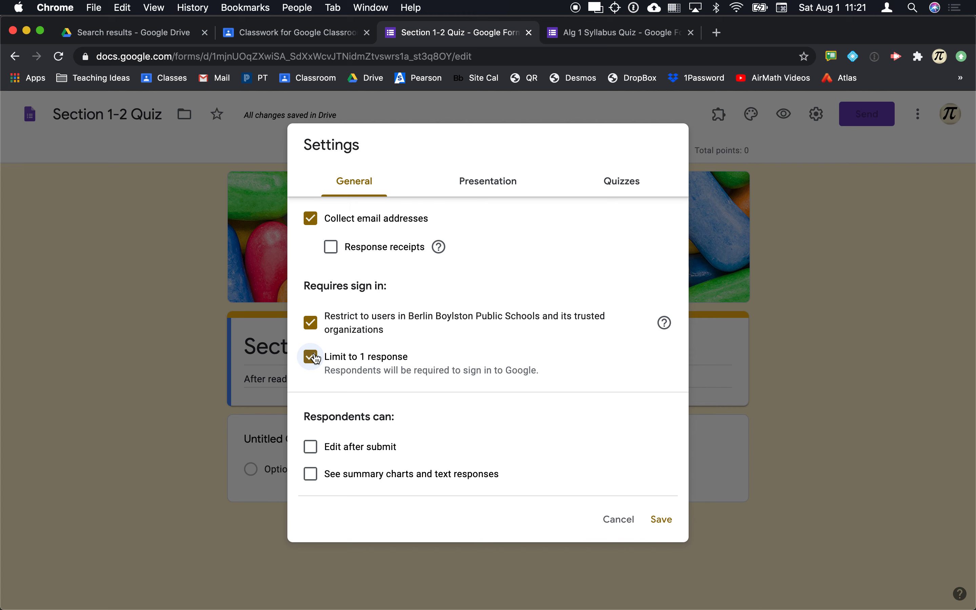
click(311, 356)
click(315, 357)
Review the form's presentation settings and the quiz options for locked mode, grade release and respondent visibility.
click(494, 189)
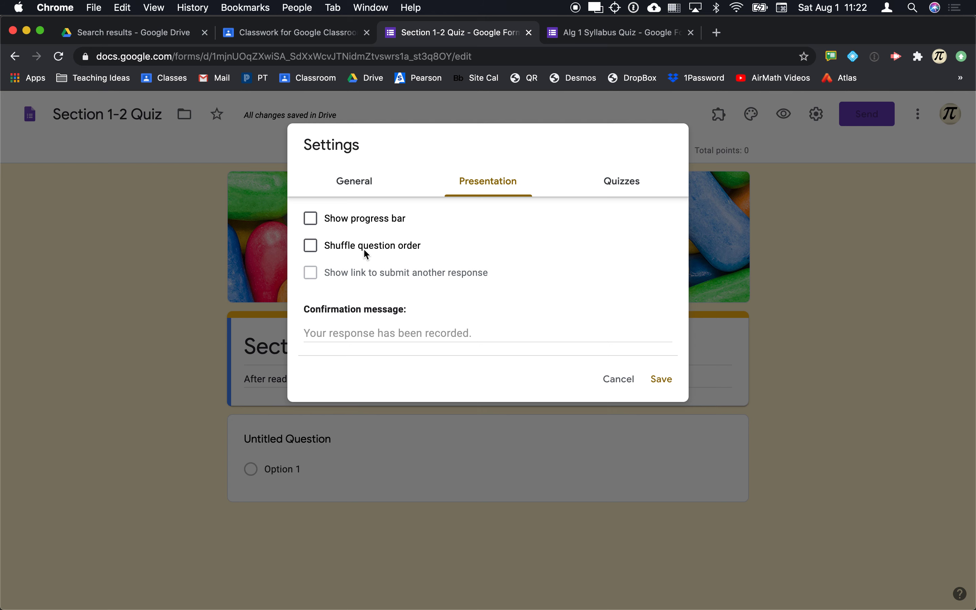
click(623, 182)
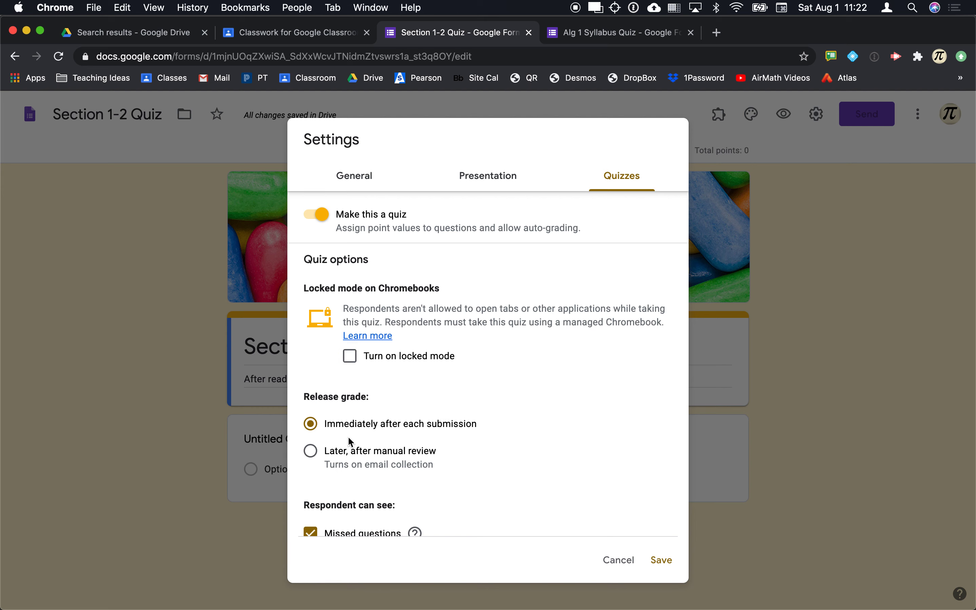
scroll(348, 436, down, 3)
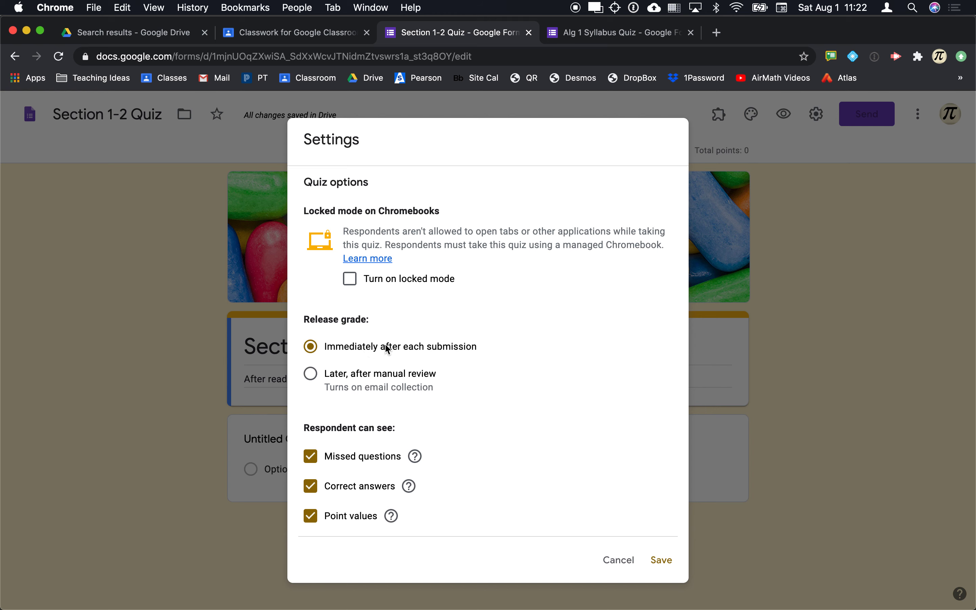
scroll(387, 349, down, 1)
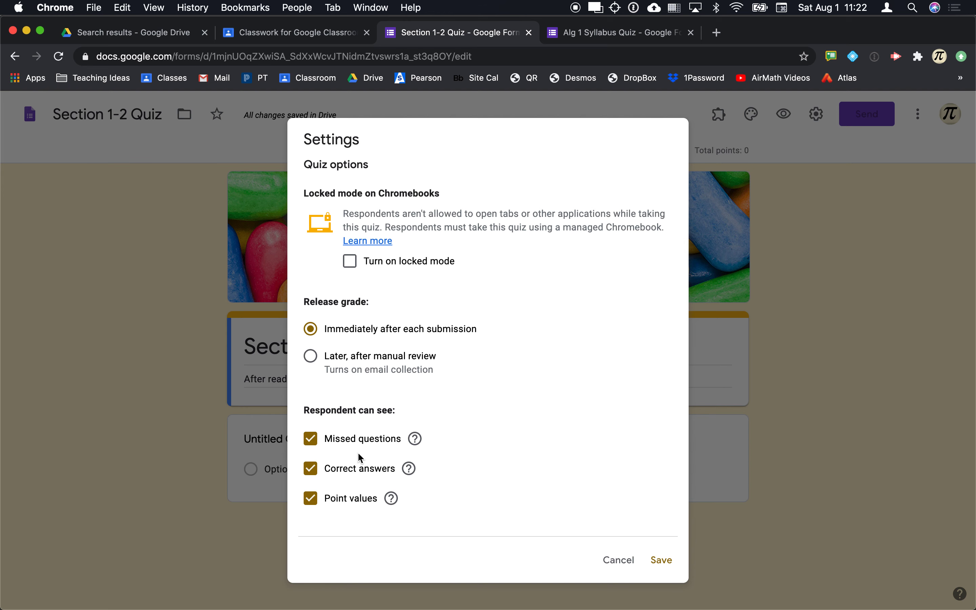
Switch missed questions and correct answers off and back on for respondents, and save the settings.
click(310, 443)
click(310, 443)
click(312, 472)
click(311, 472)
click(316, 440)
click(312, 470)
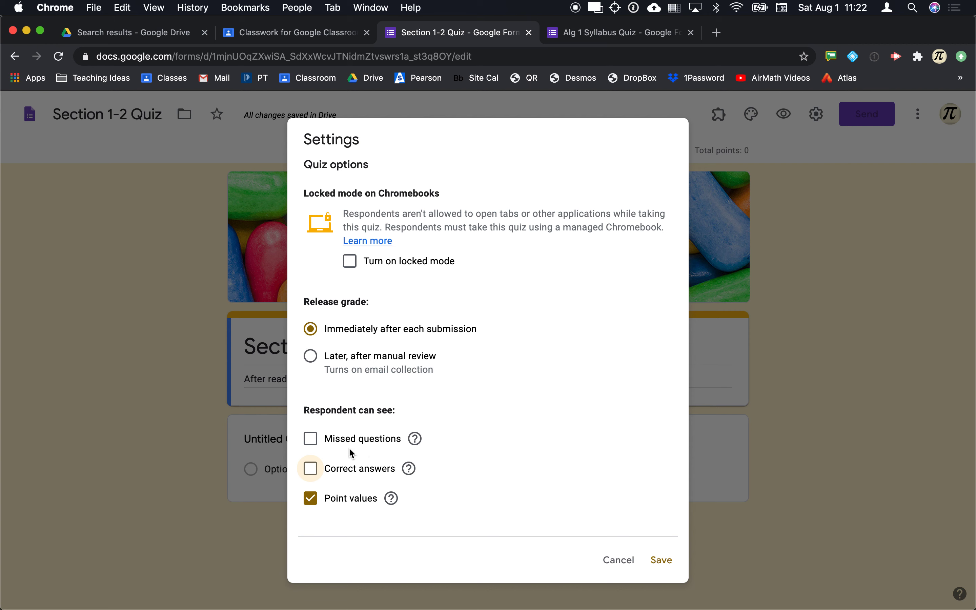
click(310, 438)
click(311, 468)
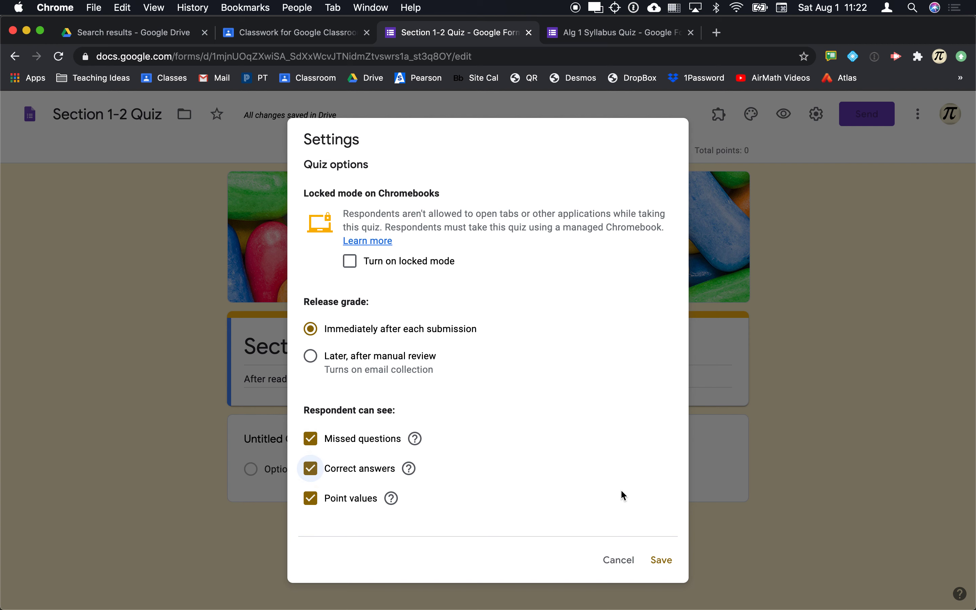
click(662, 565)
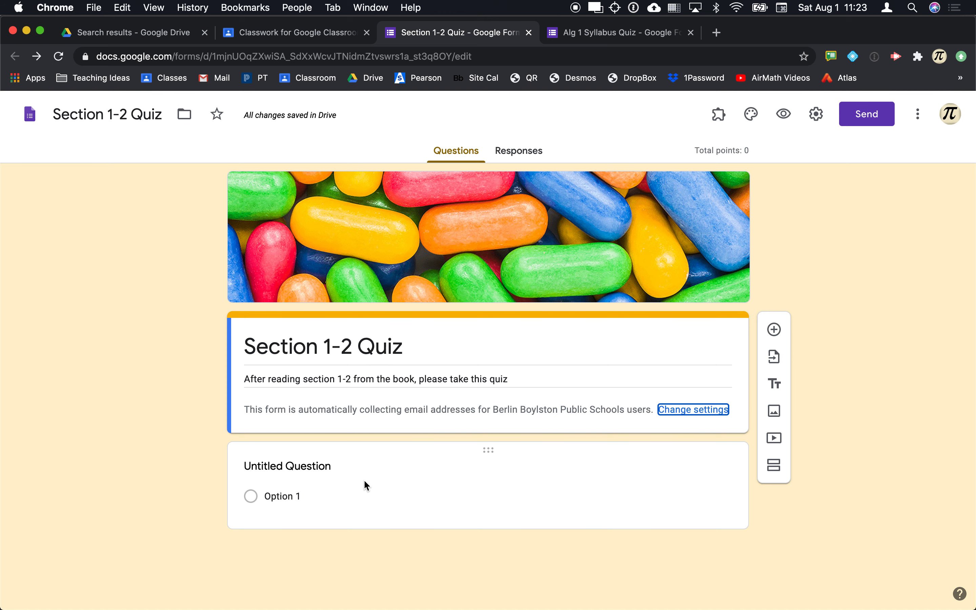
Replace the untitled question's text with "What is the answer to life, the universe, and everything?" copied from PD Outlines.docx in Word.
click(331, 467)
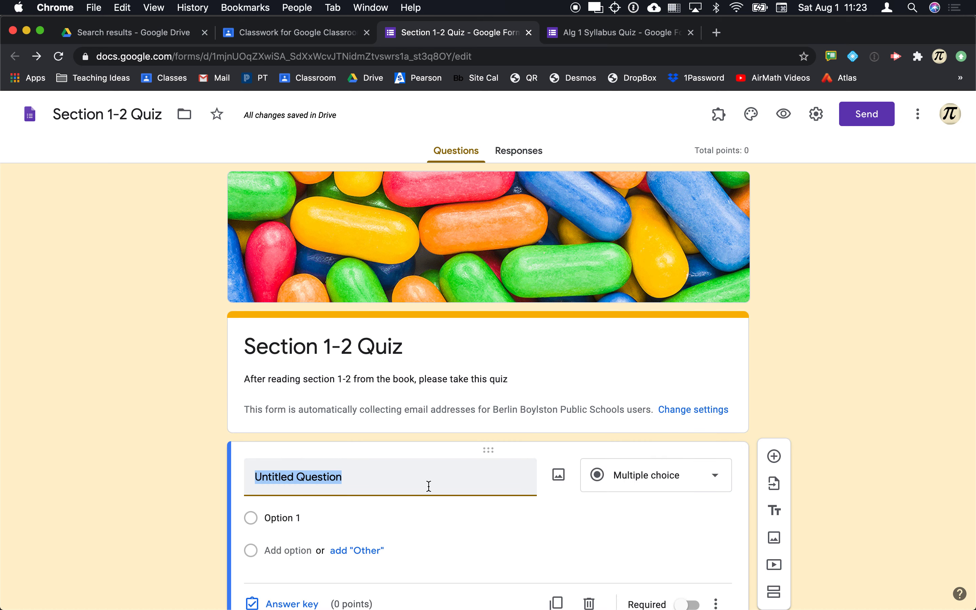
key(super+Tab)
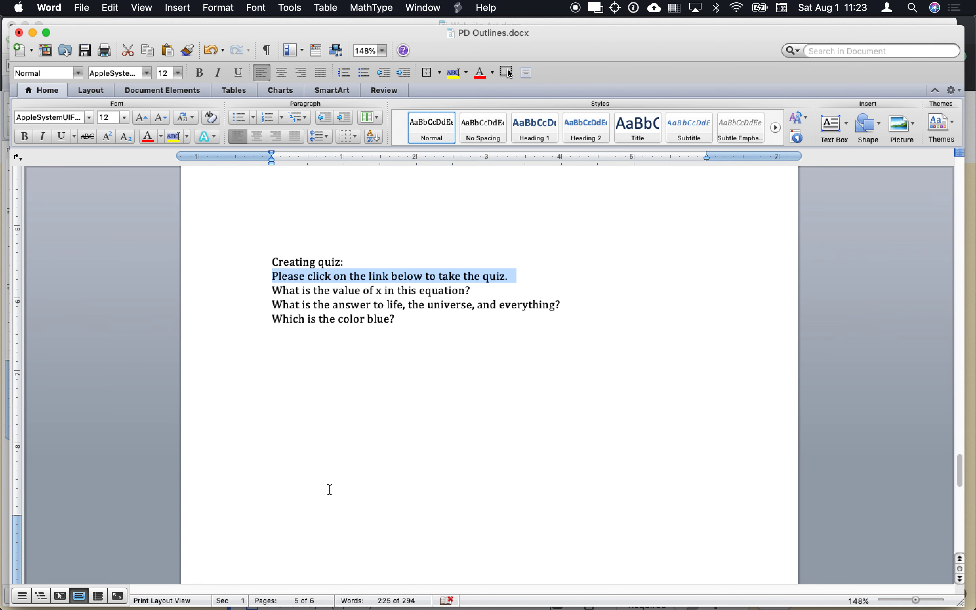
click(259, 309)
key(super+c)
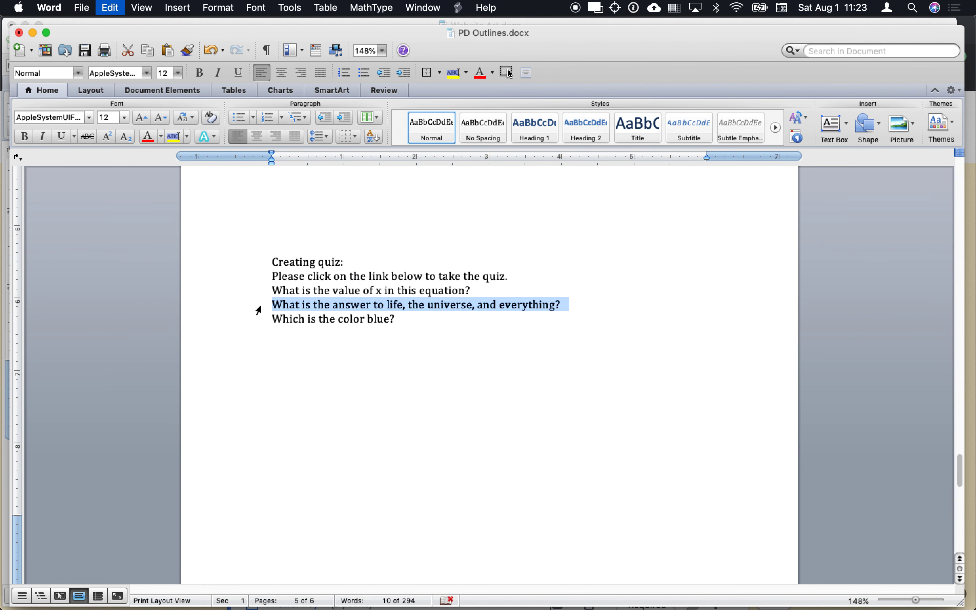
key(super+Tab)
key(super+v)
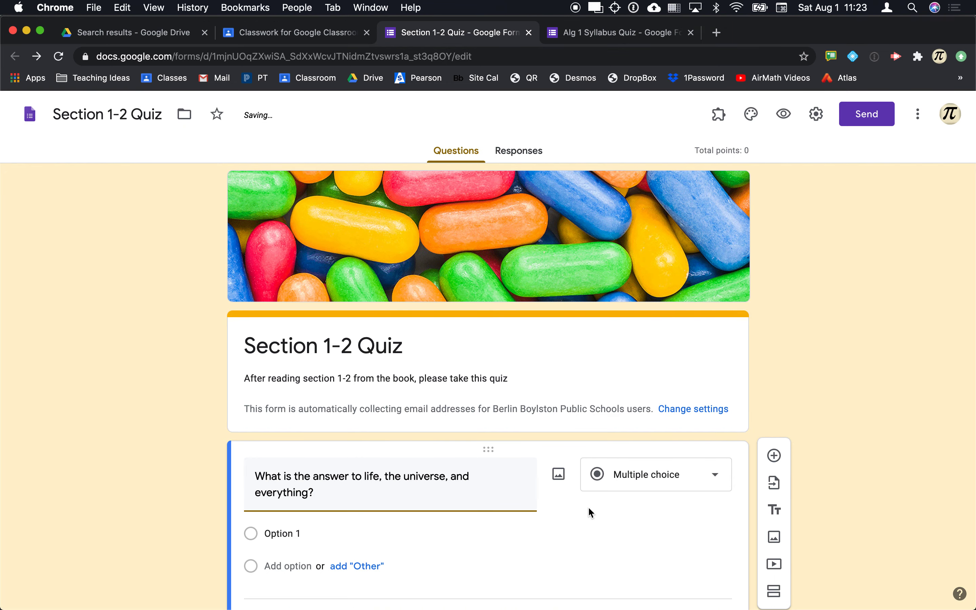
Change the type of the life, the universe, and everything question to Short answer.
scroll(588, 507, down, 2)
click(620, 402)
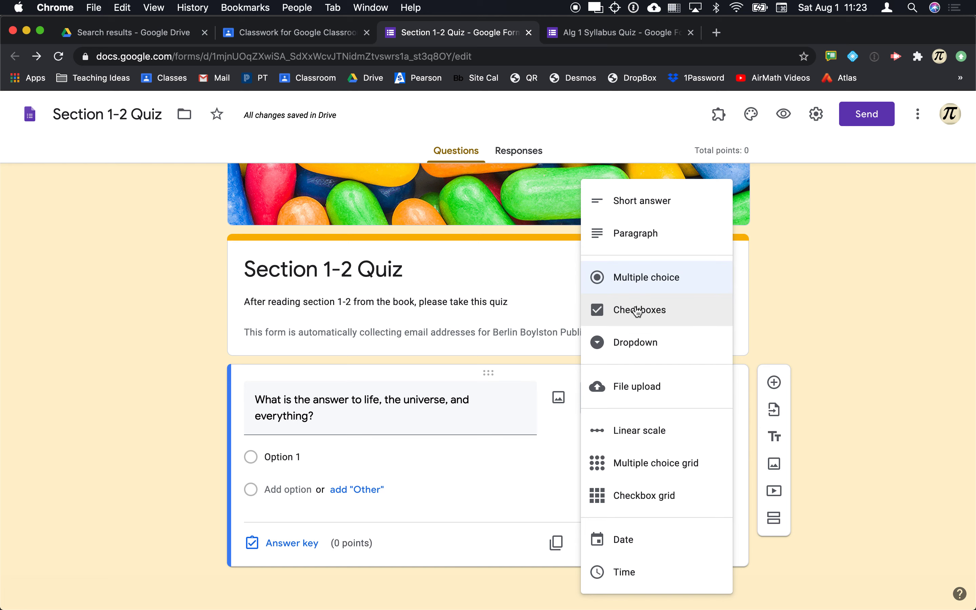
click(642, 202)
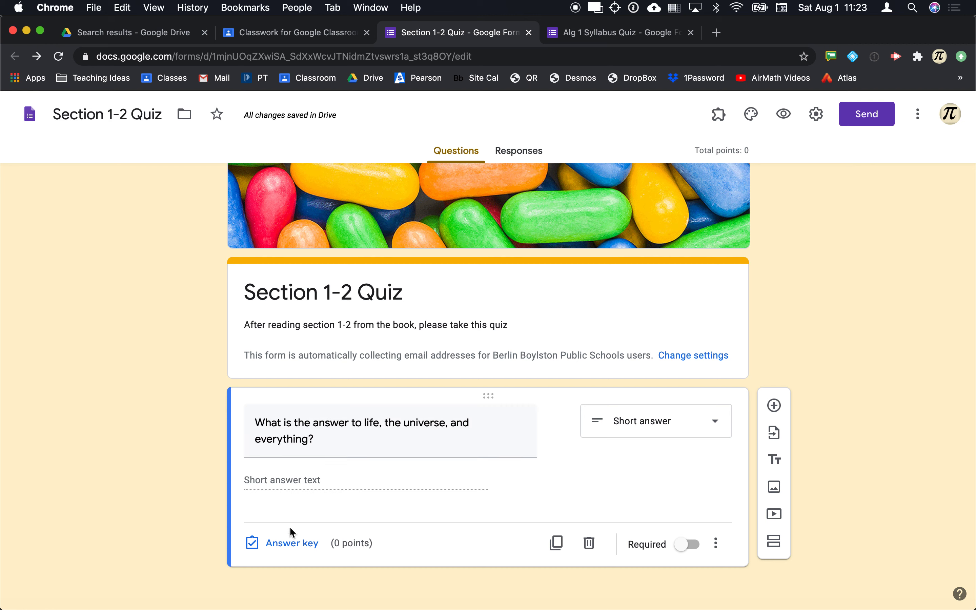
List "42", "forty-two" and "forty two" as correct answers in the answer key and mark all other answers incorrect.
click(291, 542)
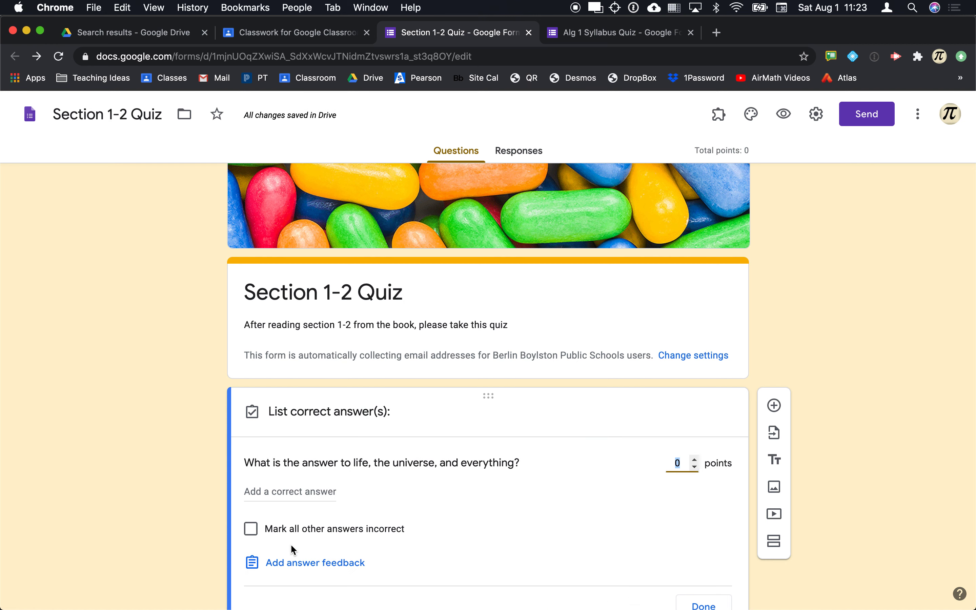
click(287, 491)
text(42)
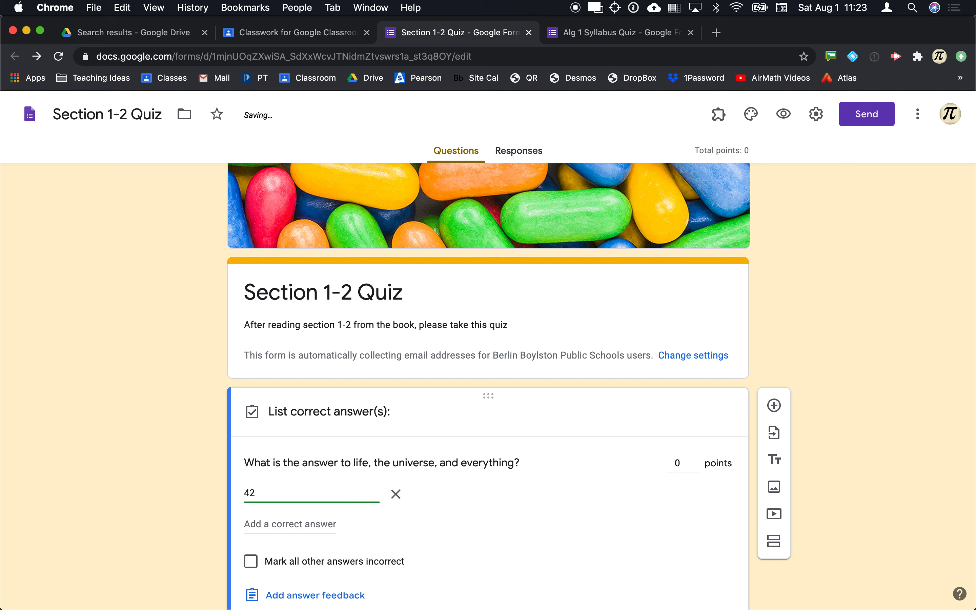
click(285, 524)
text(forty-two)
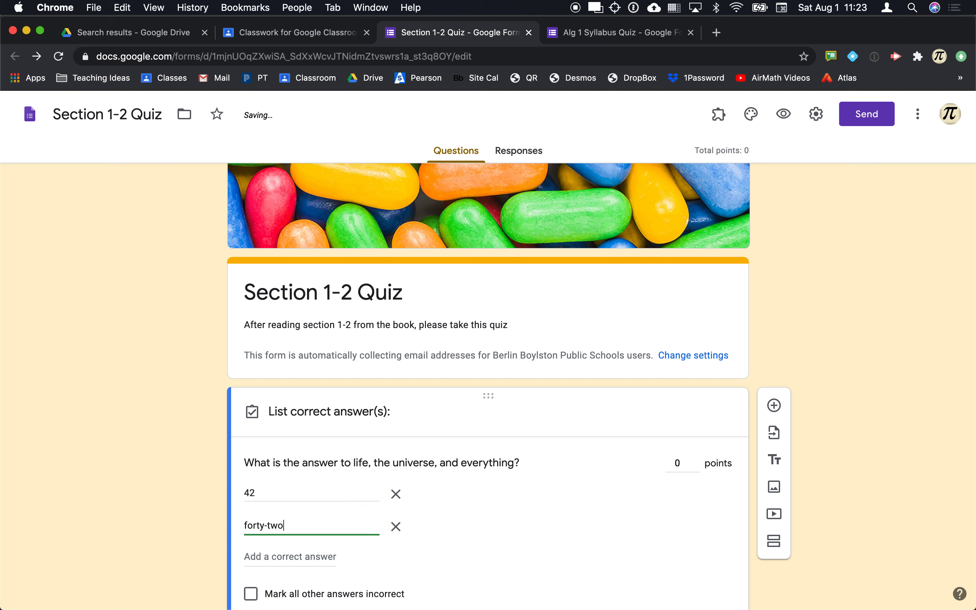
click(265, 557)
text(forty)
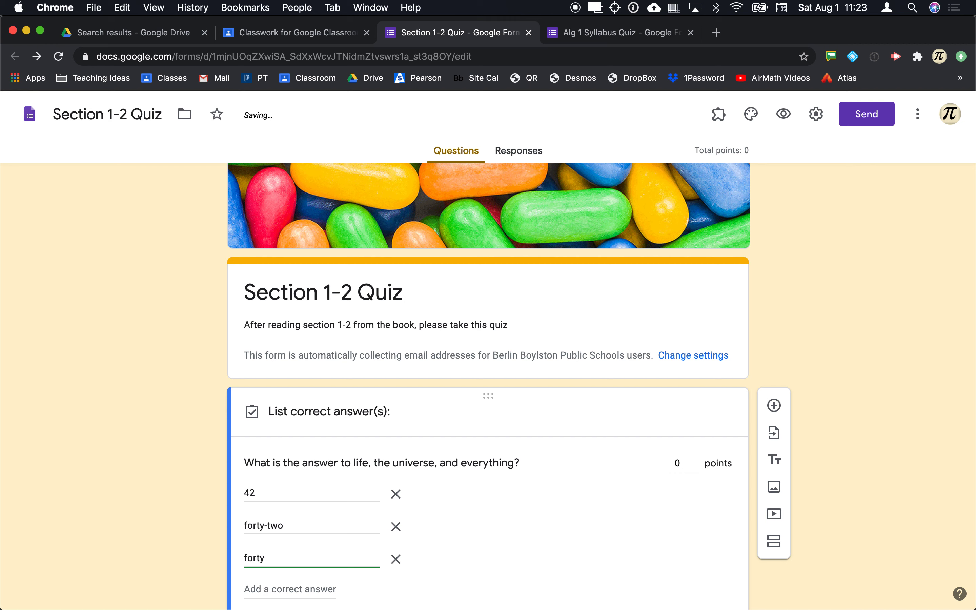
text( two)
scroll(385, 566, down, 2)
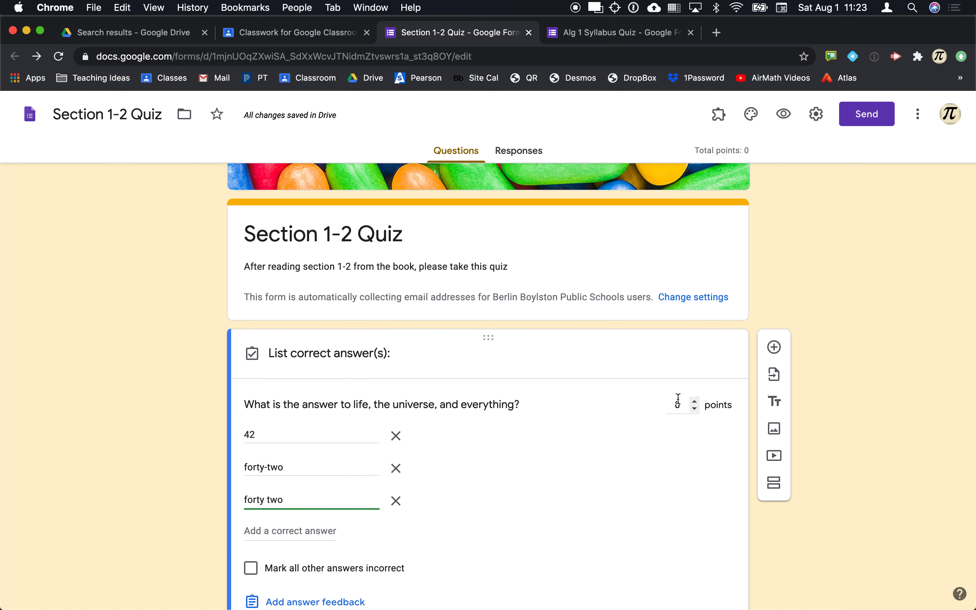
click(253, 570)
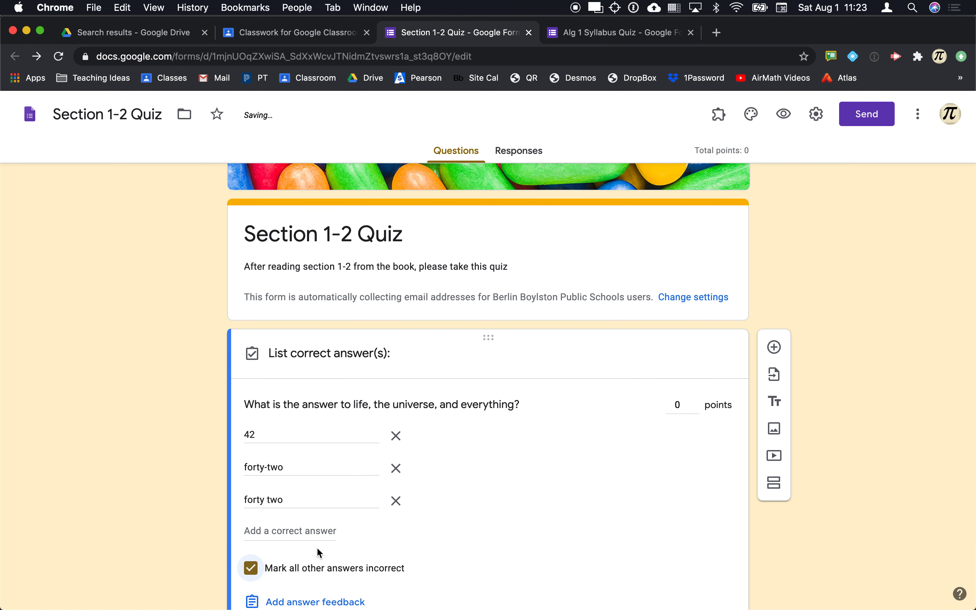
Set the question's value to 1 point, finish the answer key and make the question required.
scroll(467, 537, down, 2)
click(679, 325)
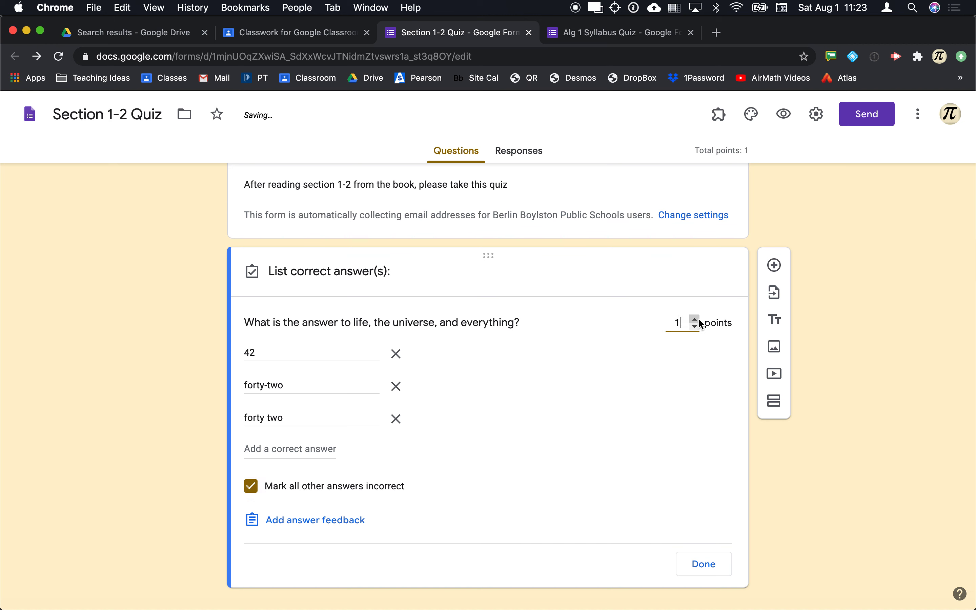
click(703, 565)
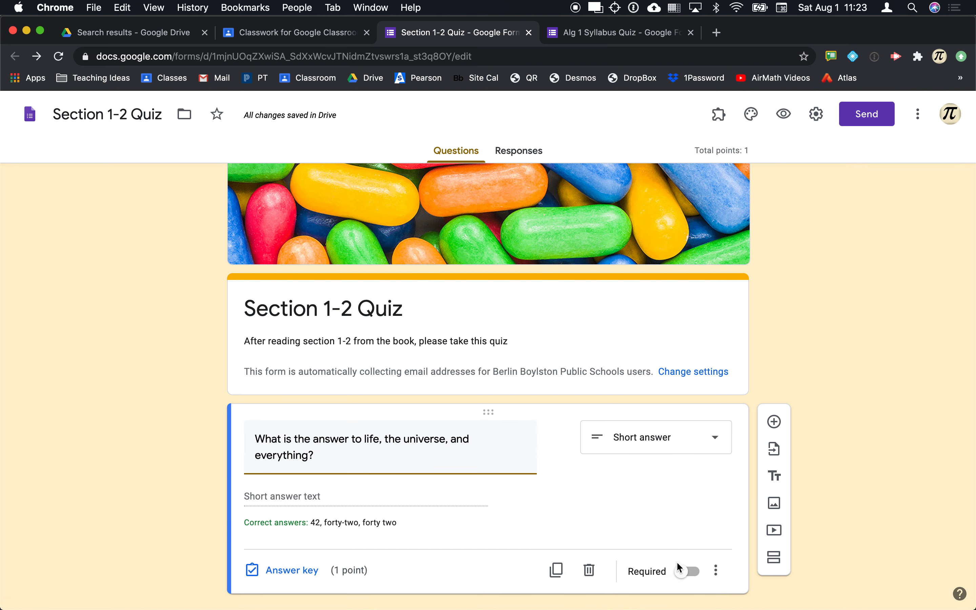
click(696, 570)
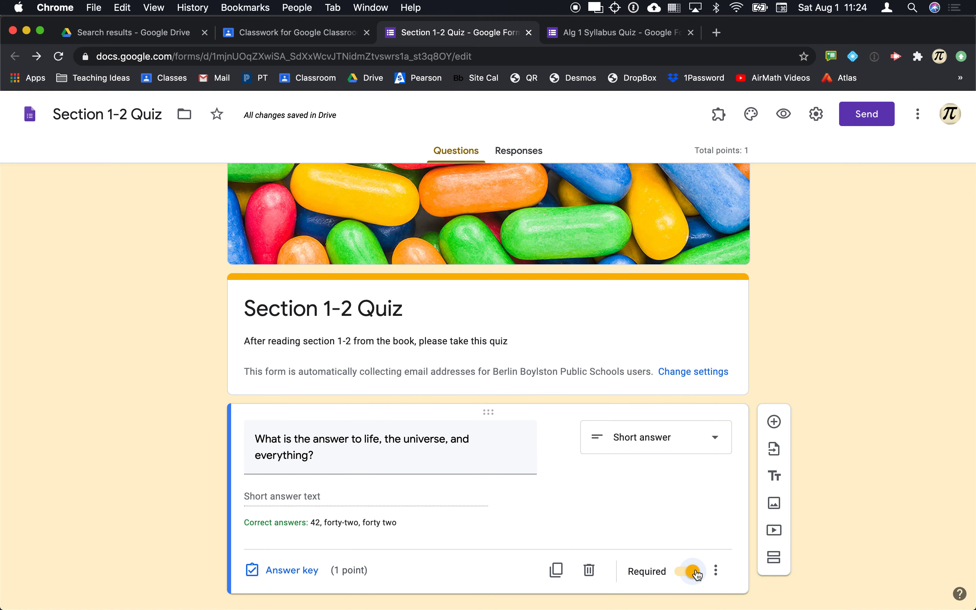
scroll(697, 573, down, 2)
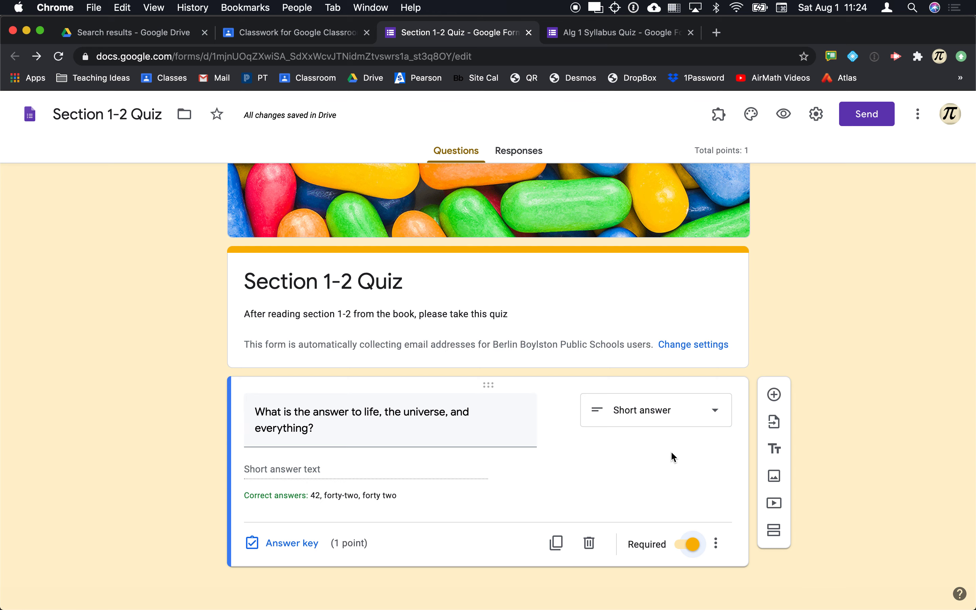
Preview the quiz with 41 as a trial answer, and leave the preview without submitting.
click(783, 115)
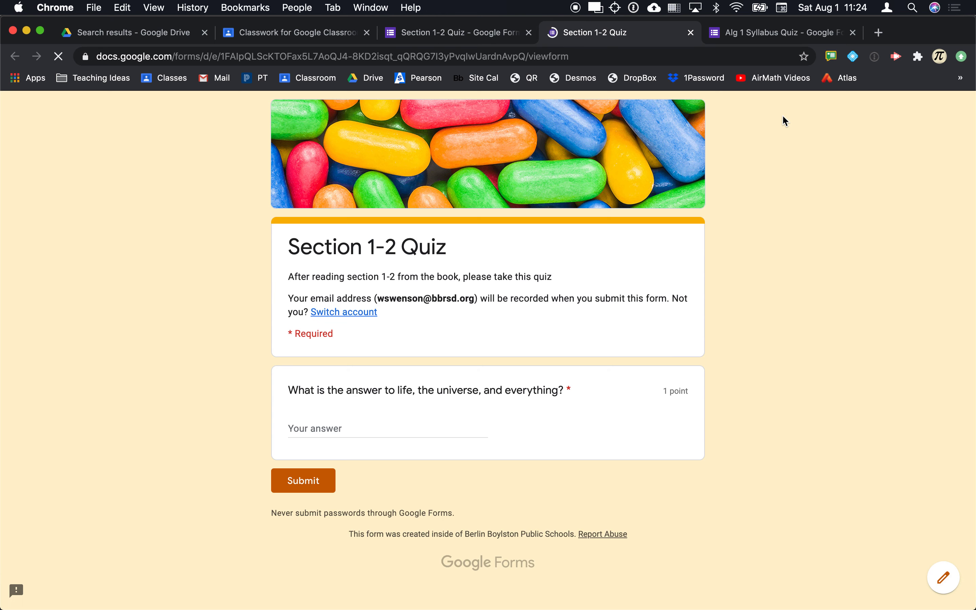
click(372, 430)
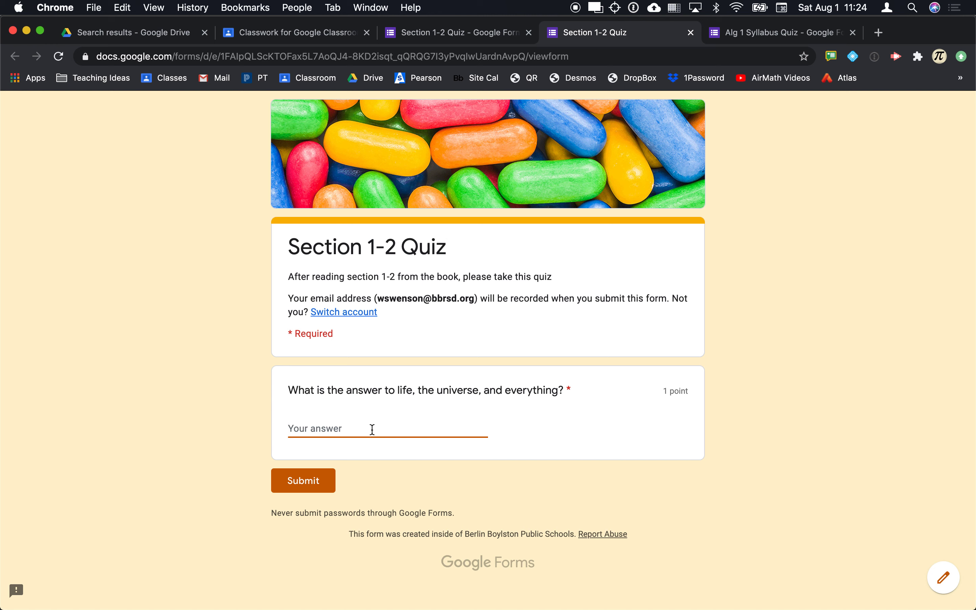
text(41)
click(690, 32)
key(Return)
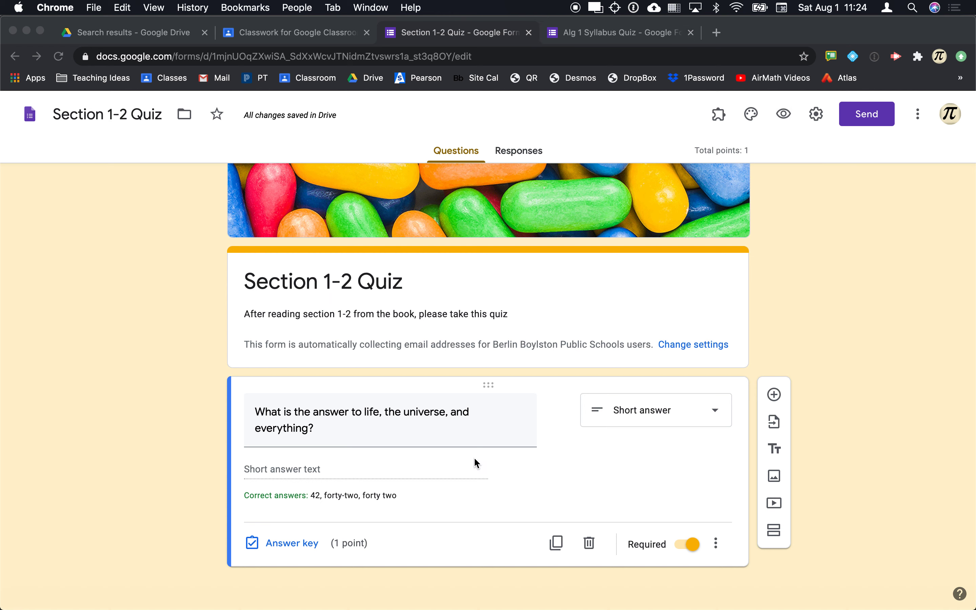
Change the question to Multiple choice and enter the options 40, 41, 42 and 43.
click(340, 465)
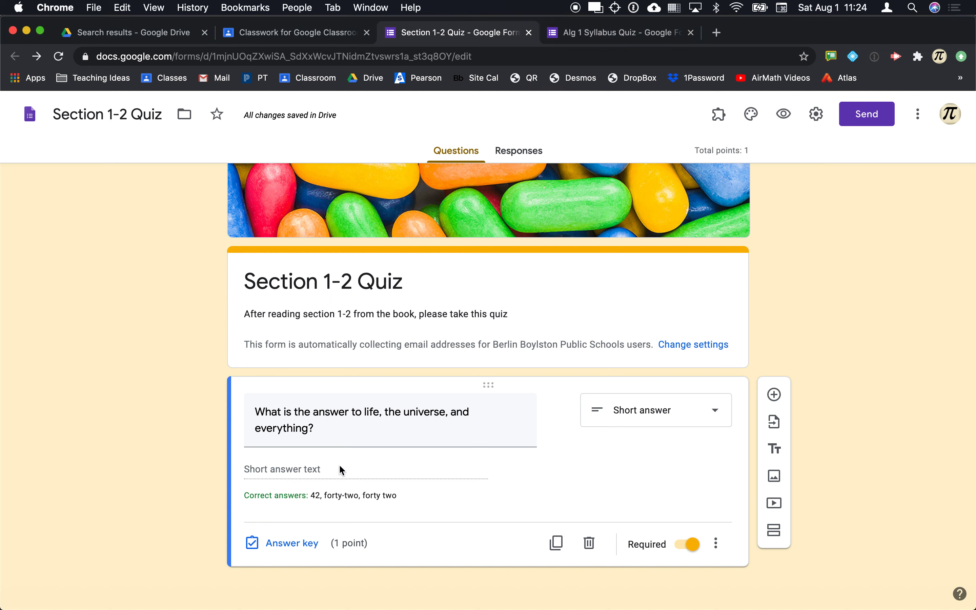
click(618, 422)
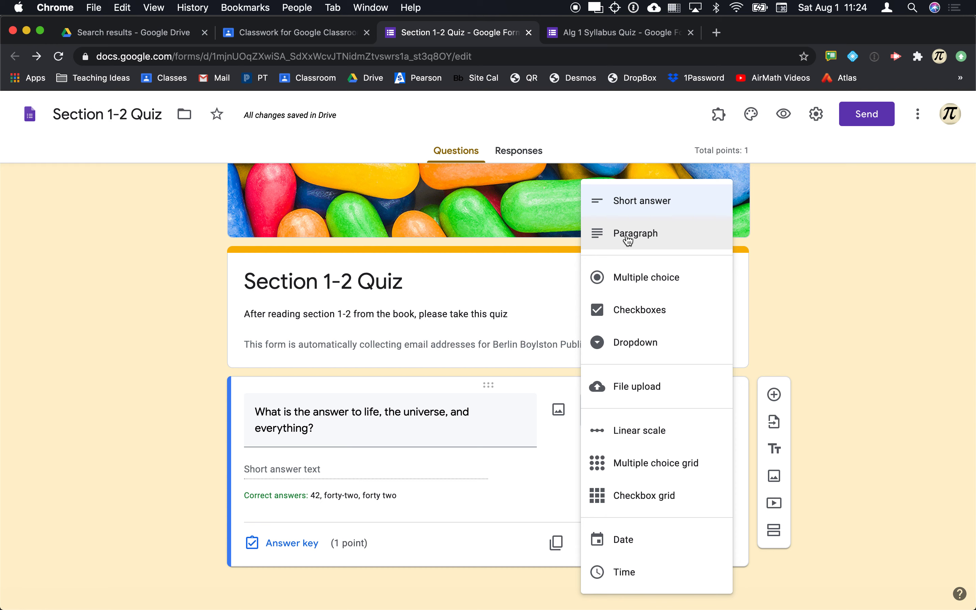
click(639, 275)
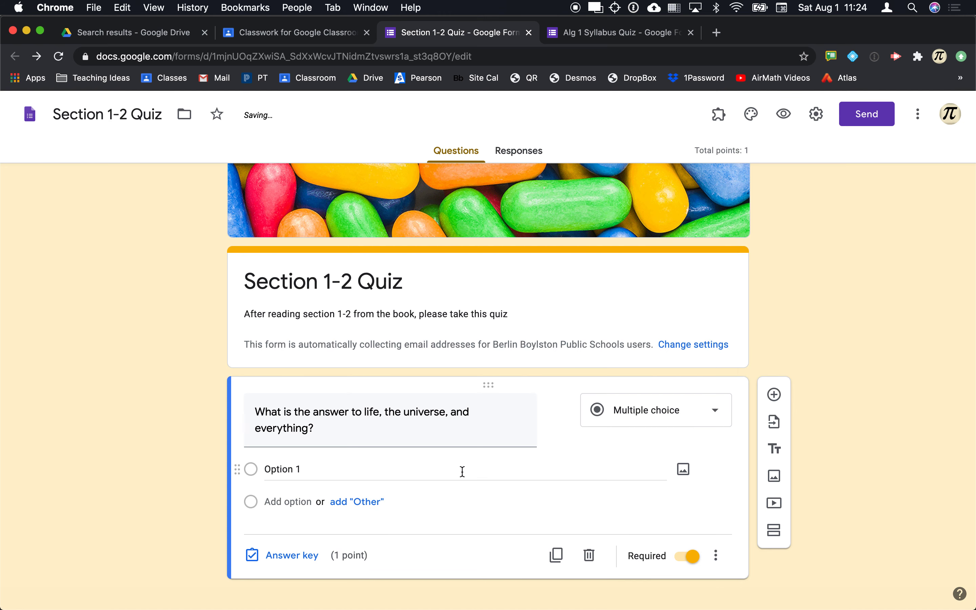
click(307, 467)
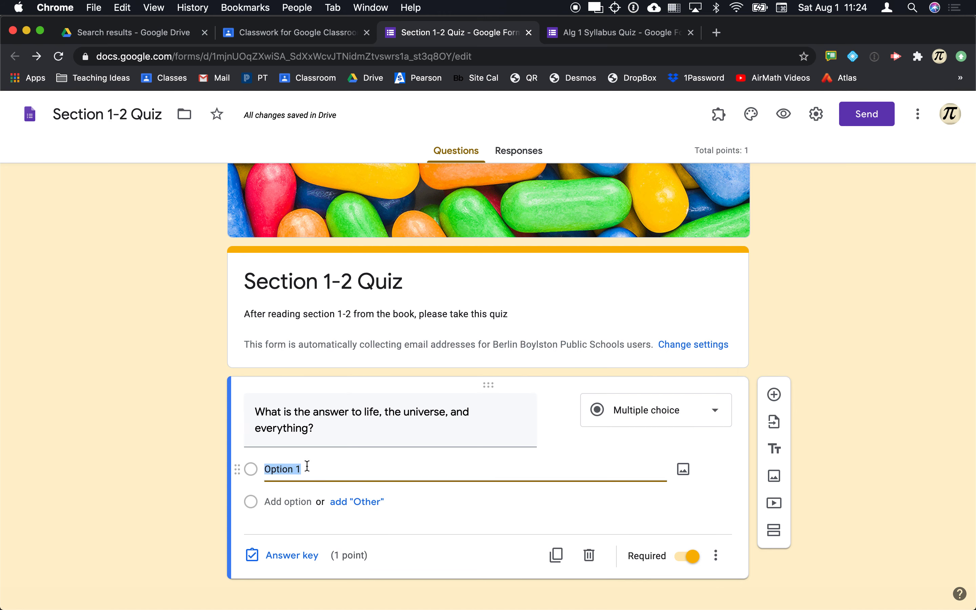
text(40)
key(Return)
text(41)
key(Return)
text(42)
key(Return)
text(43)
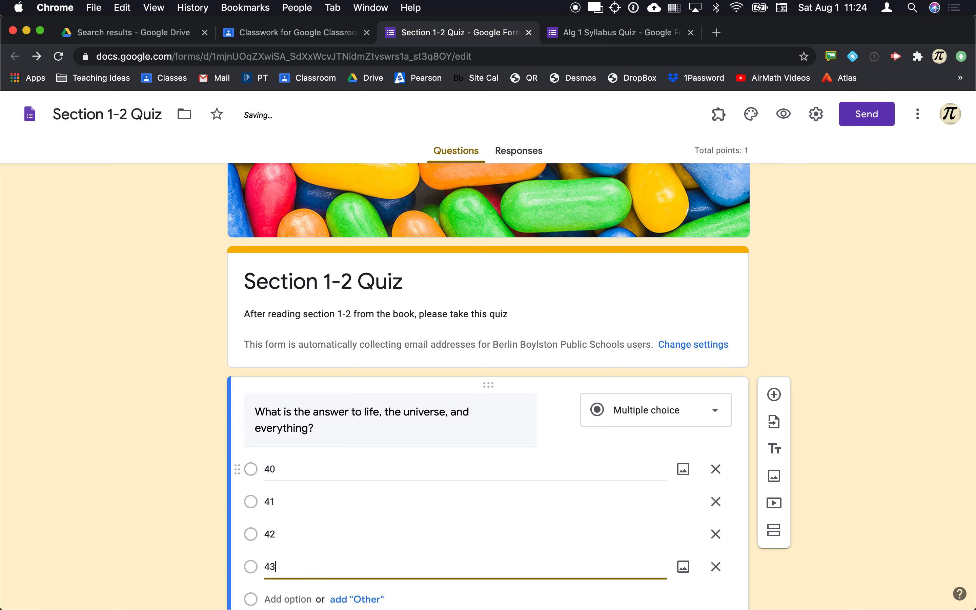
Add 45 as a fifth option and mark 42 as the correct answer in the answer key.
key(Return)
text(45)
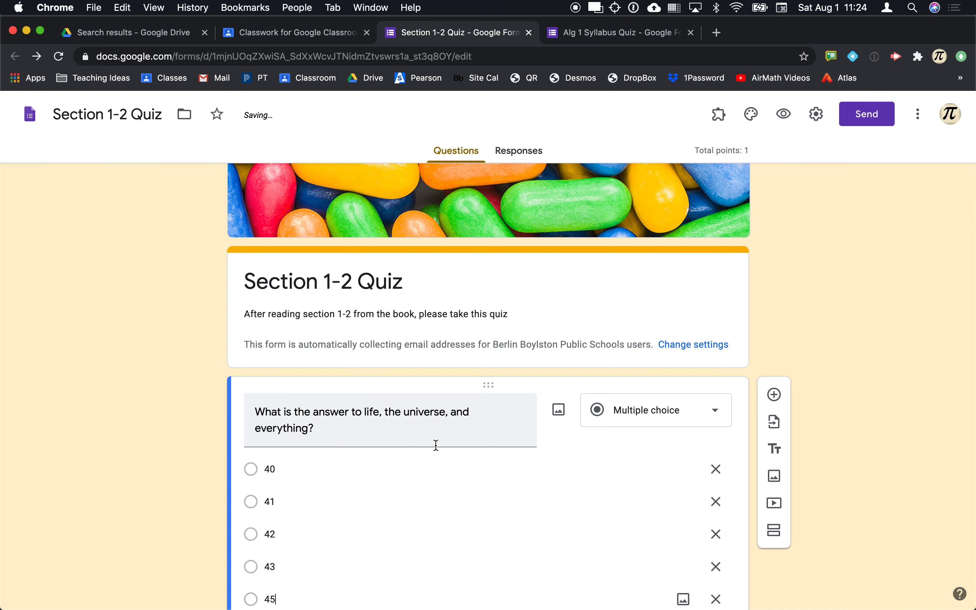
scroll(436, 444, down, 3)
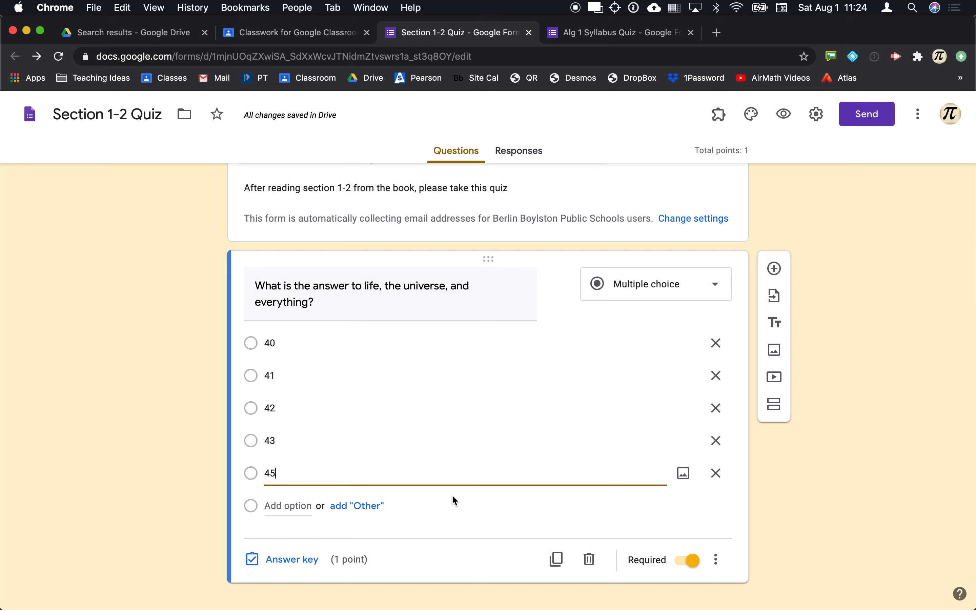
click(291, 559)
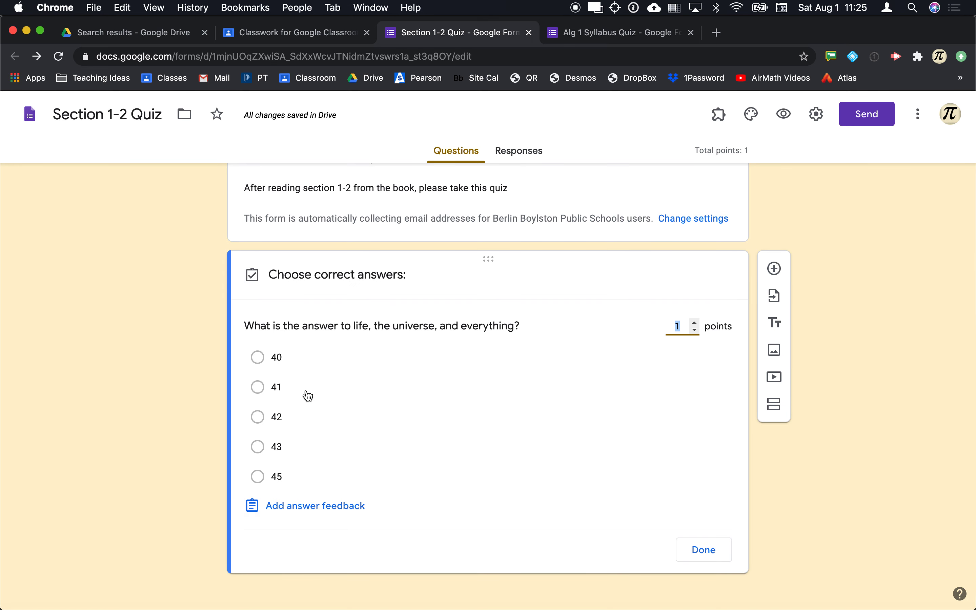
click(299, 421)
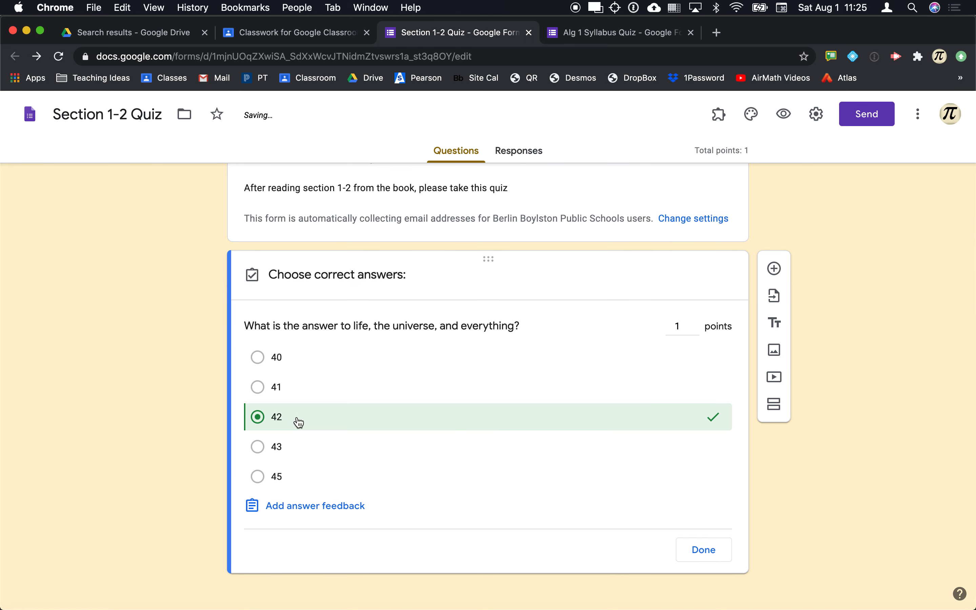
click(724, 554)
Preview the multiple-choice quiz by trying several options, ending on 41, and leave the preview without submitting.
click(785, 119)
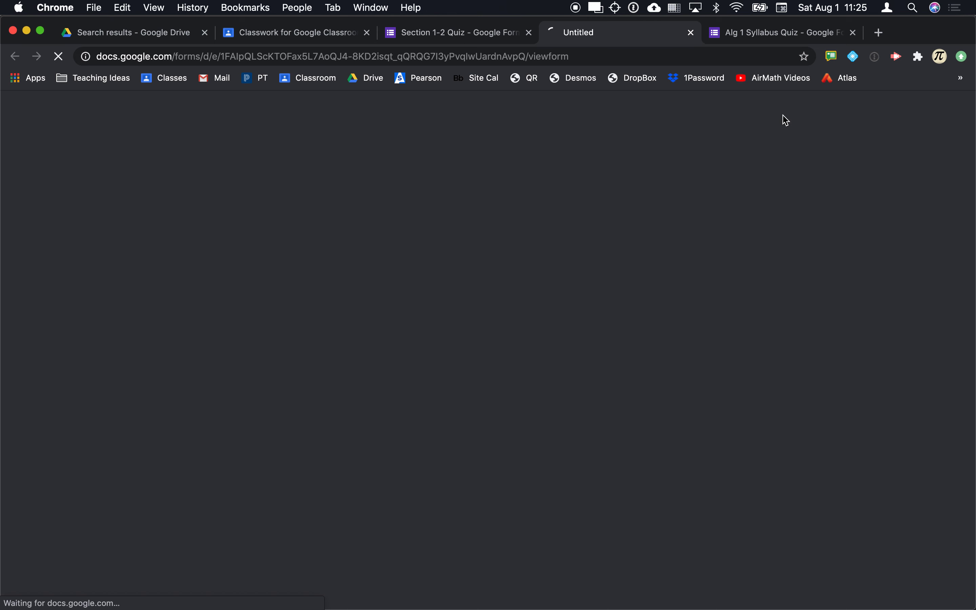
click(296, 424)
click(297, 502)
click(294, 478)
click(295, 451)
key(super+w)
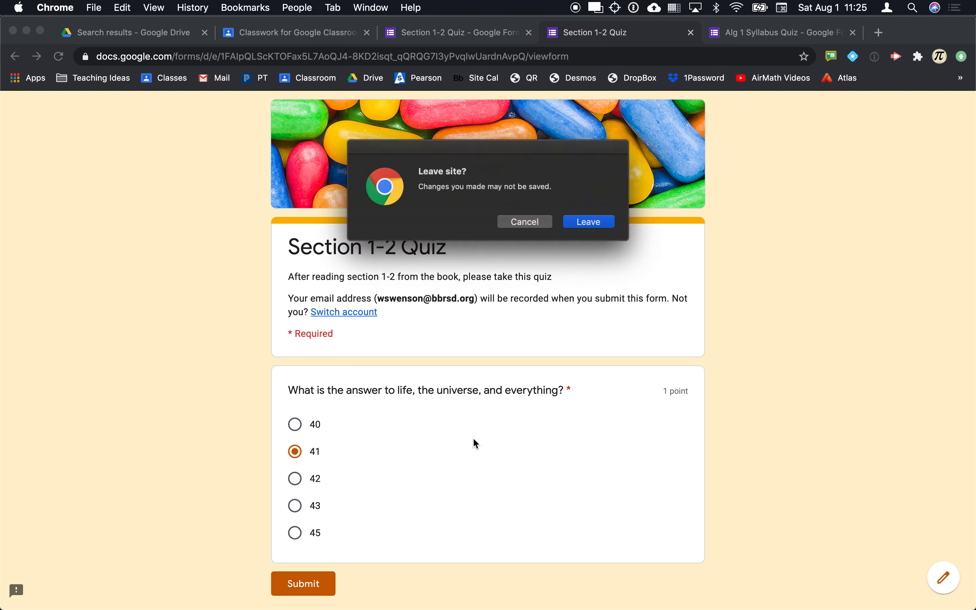
key(Return)
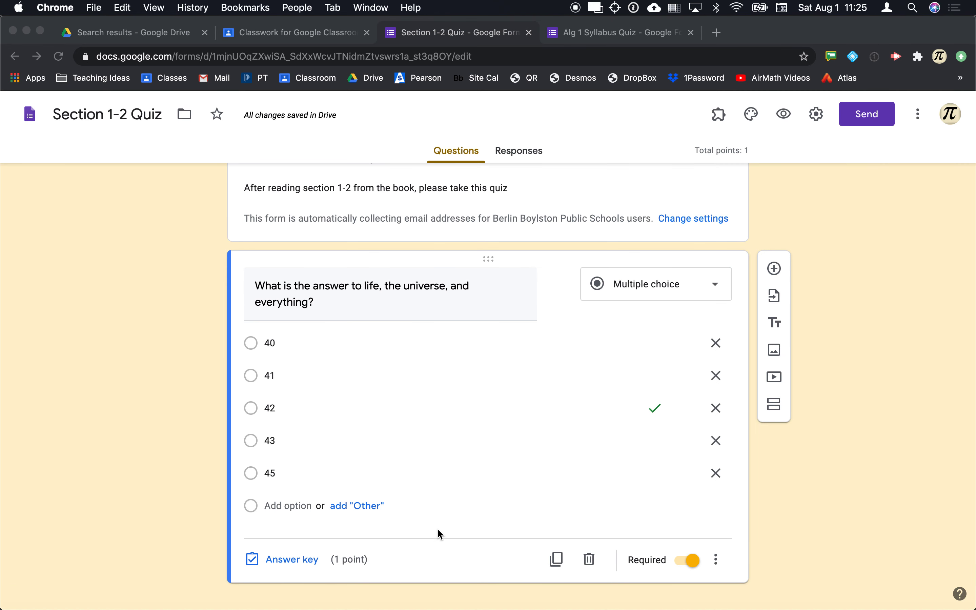
Add an "Other" option and preview the quiz with "The Love of my cat" as its trial answer, leaving without submitting.
click(352, 509)
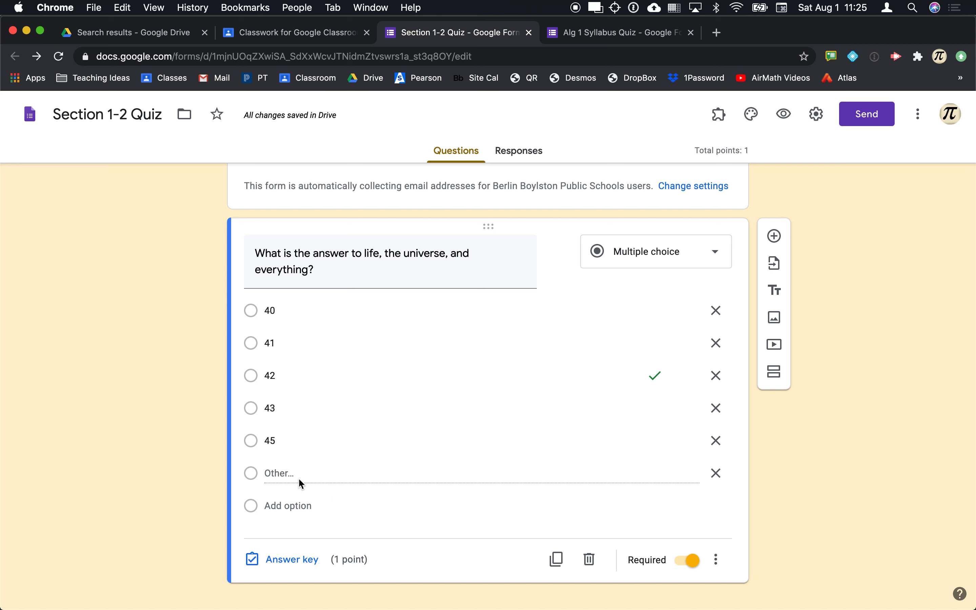
click(784, 115)
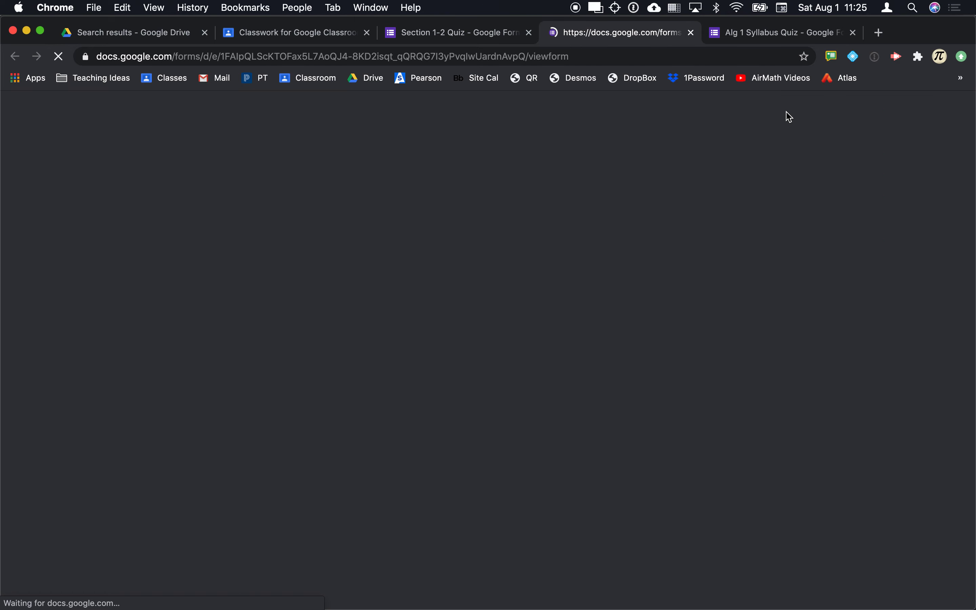
scroll(336, 549, down, 3)
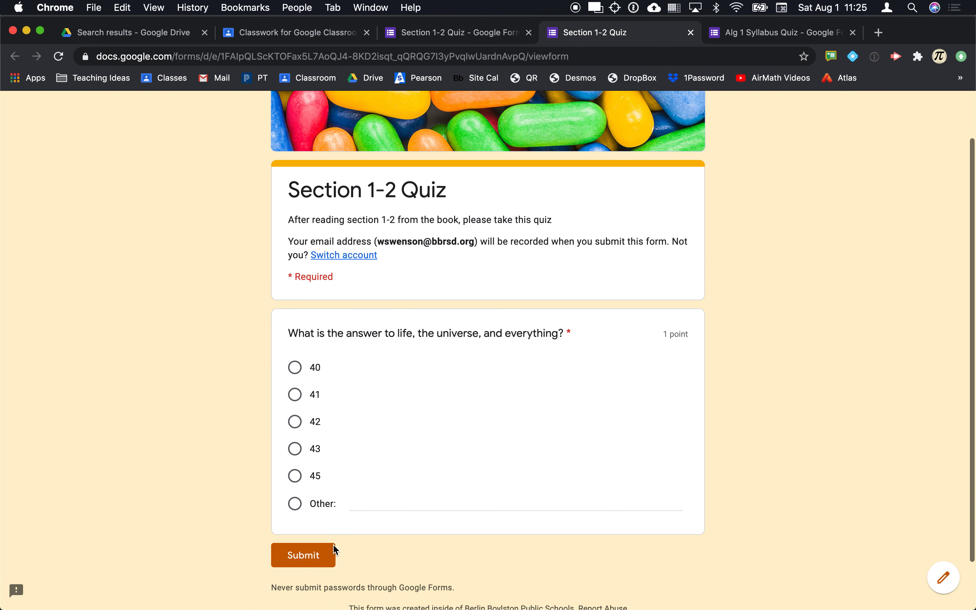
click(295, 504)
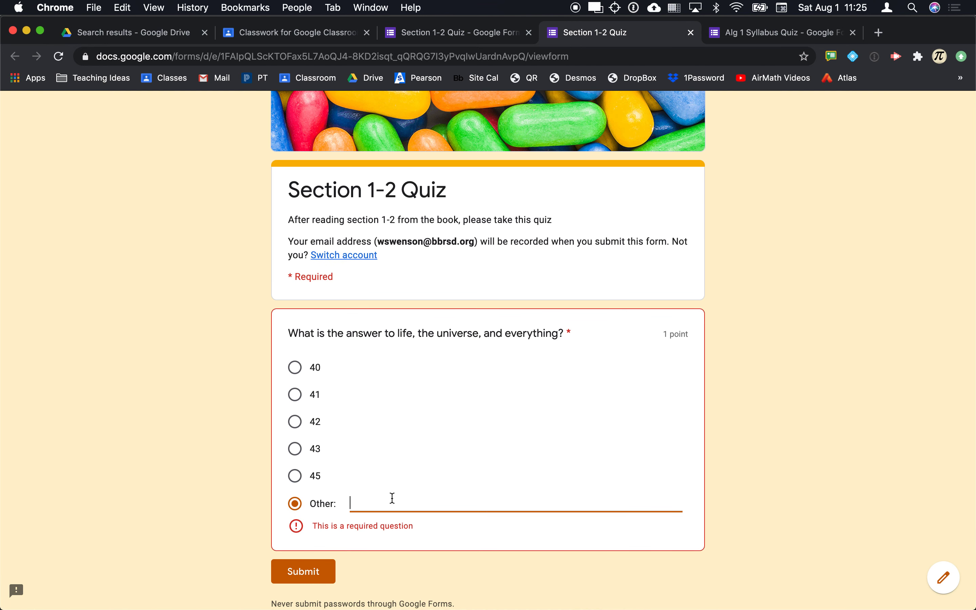
text(The Love of my cat)
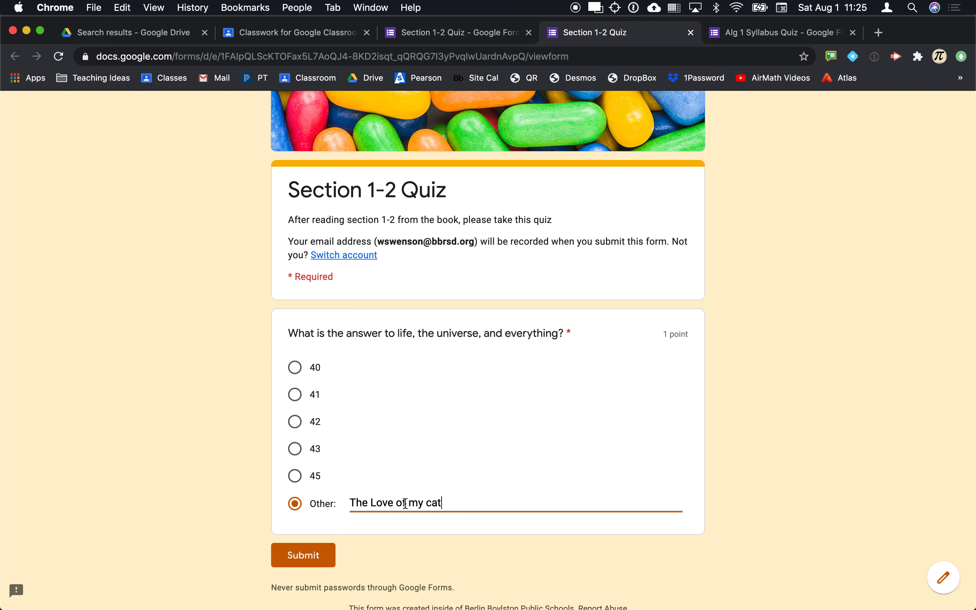
triple_click(406, 503)
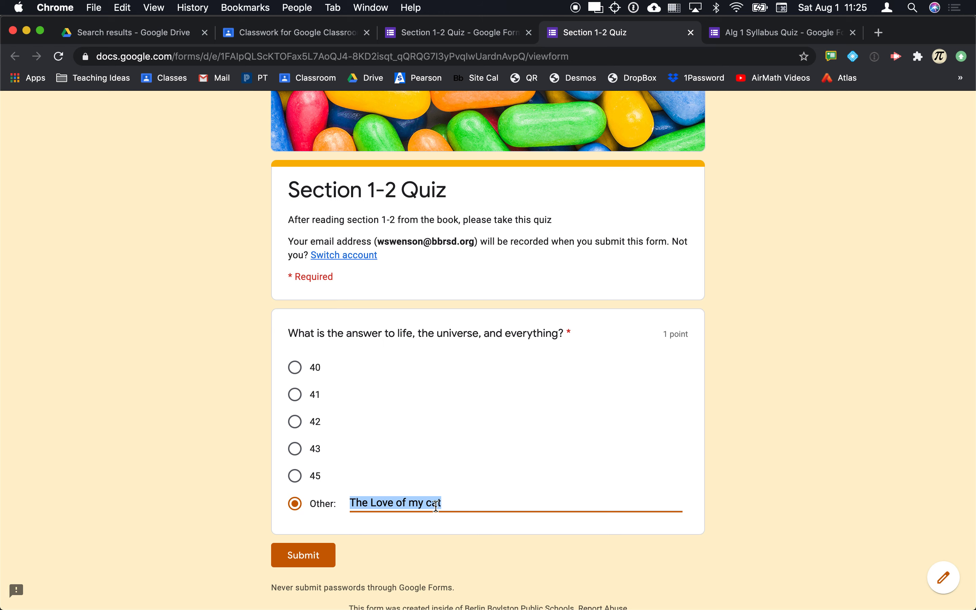
key(super+w)
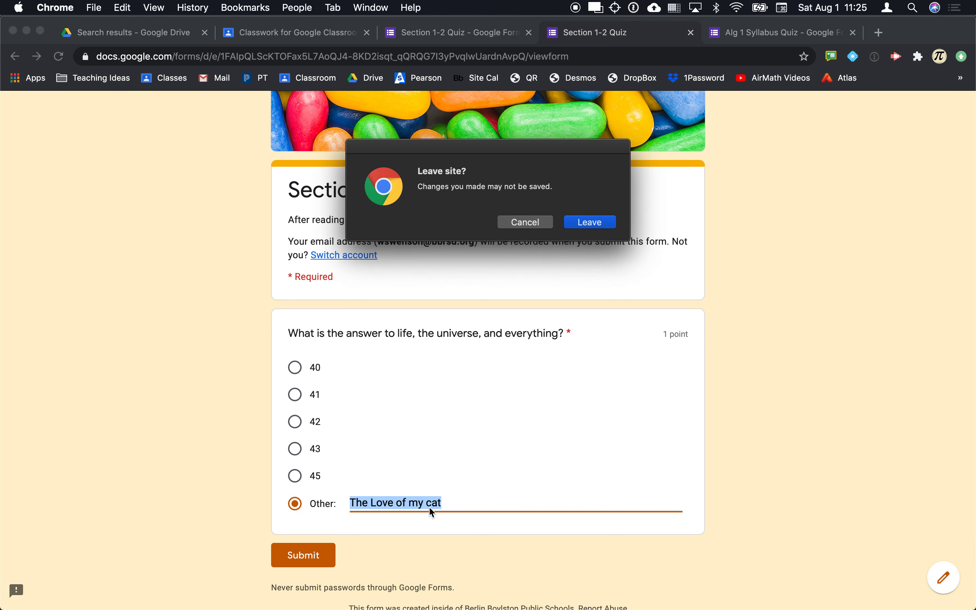
key(Return)
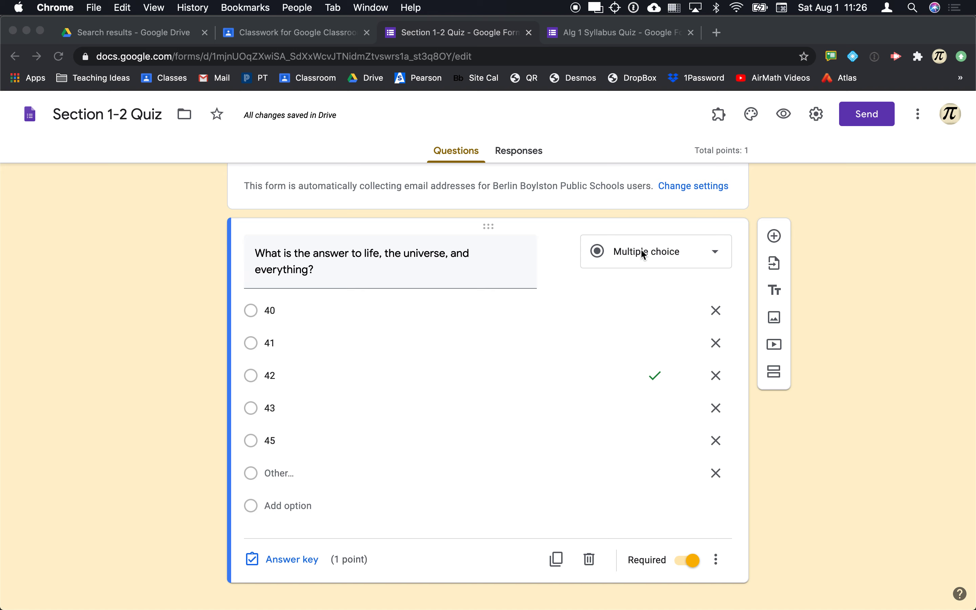
Change the question type to Dropdown and preview its list of choices without selecting or submitting an answer.
click(677, 254)
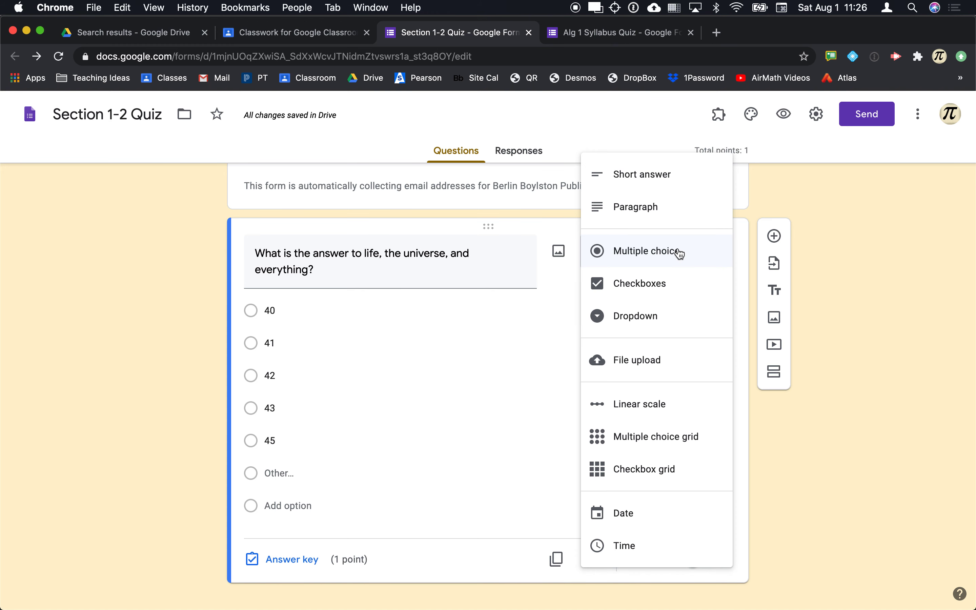
click(660, 325)
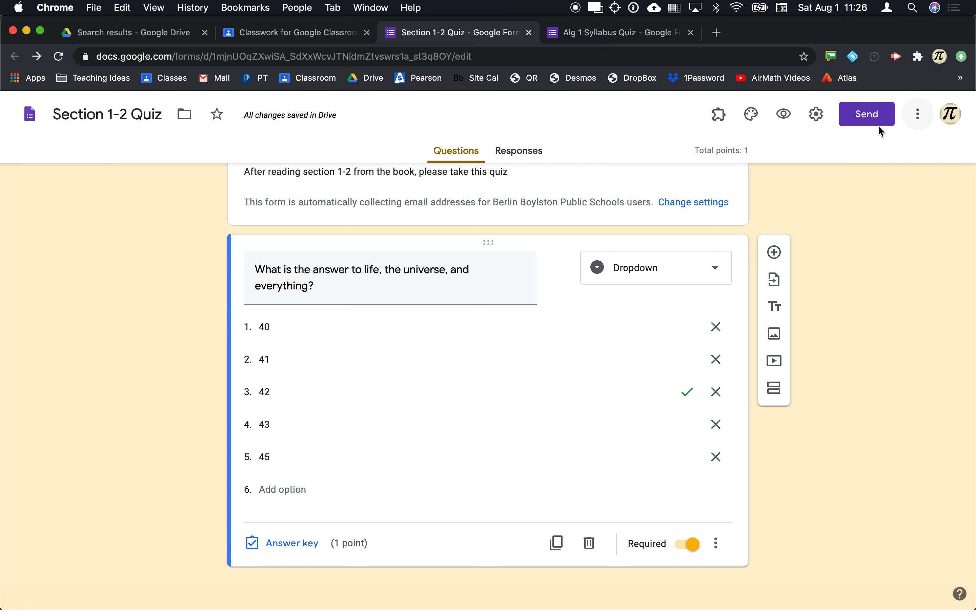
click(783, 114)
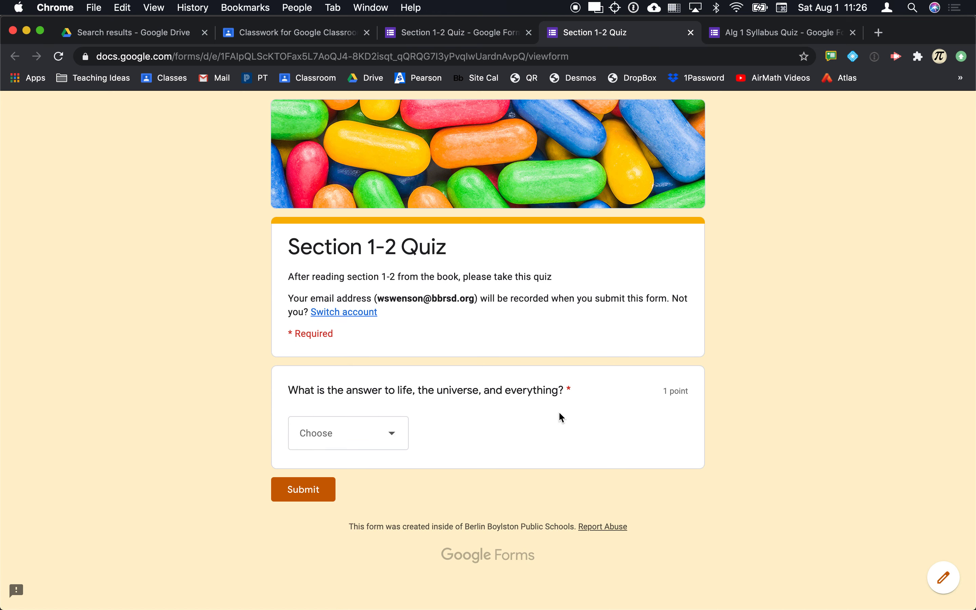
click(395, 430)
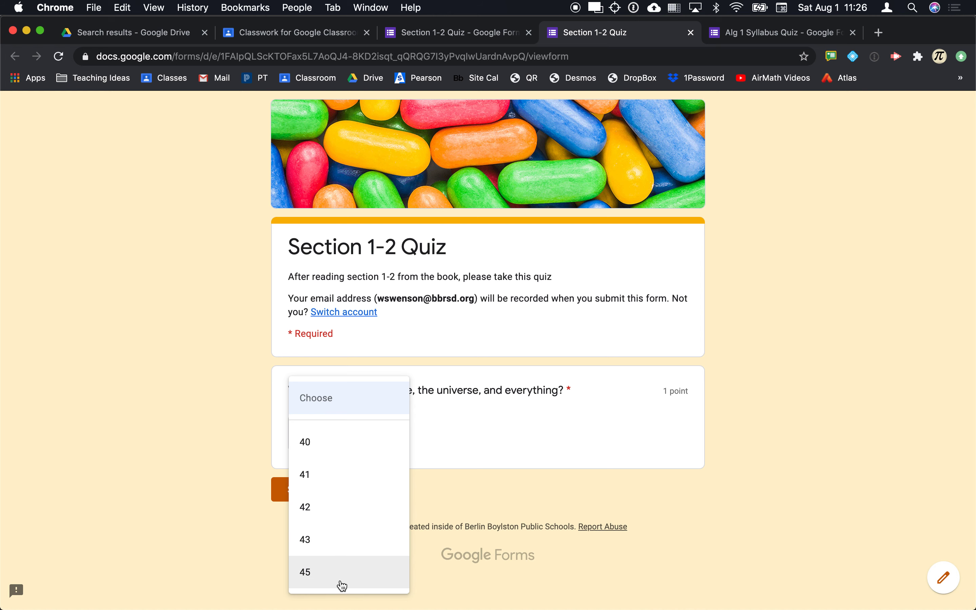
click(512, 411)
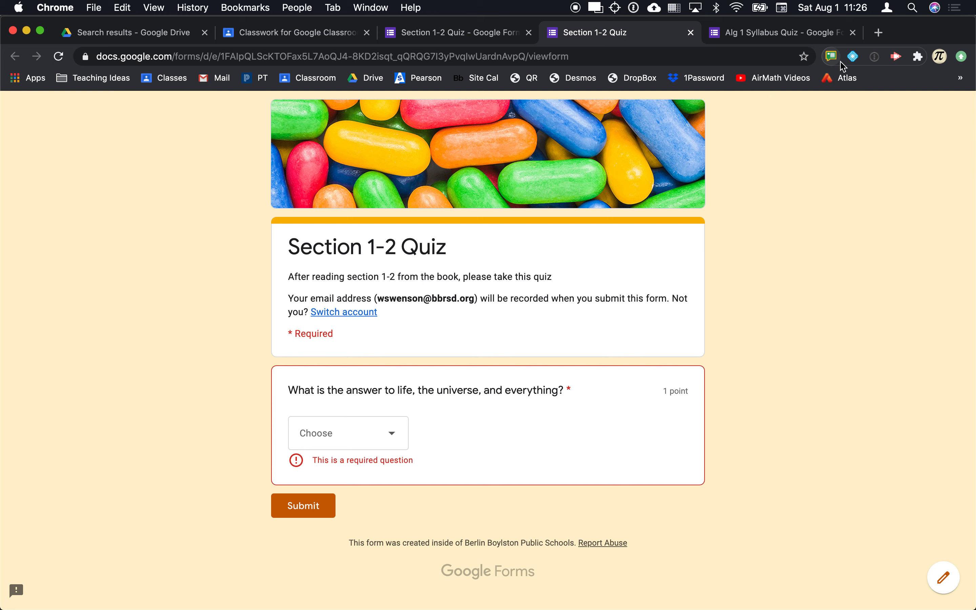
key(super+w)
Change the question type to Checkboxes and mark 45 as a correct answer alongside 42 in the answer key.
click(646, 274)
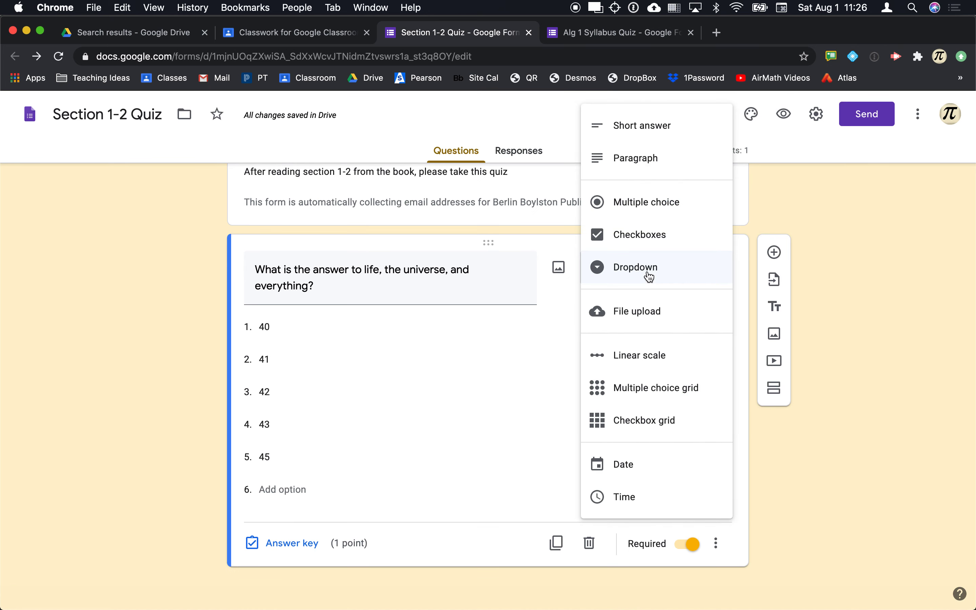
click(634, 237)
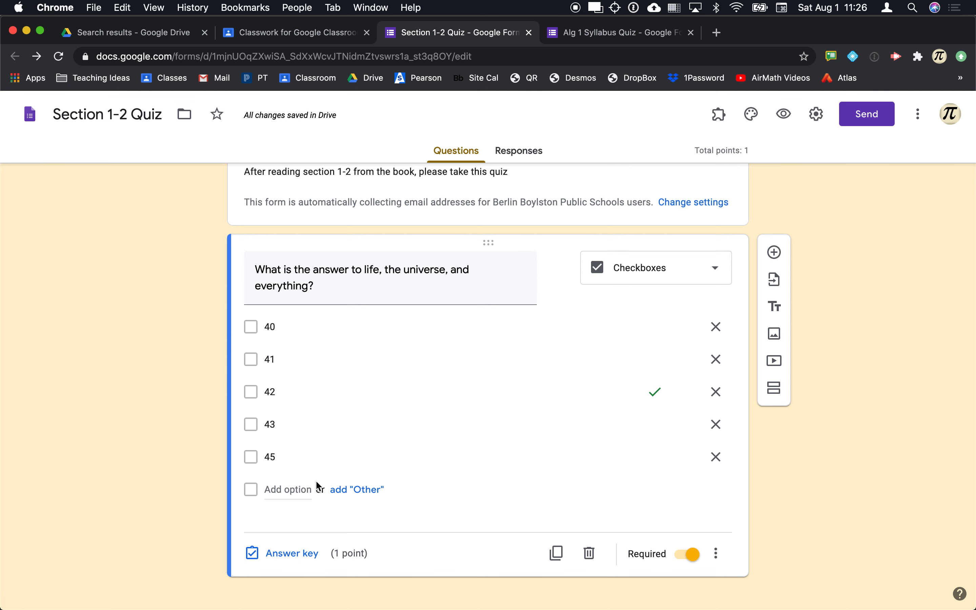
click(300, 553)
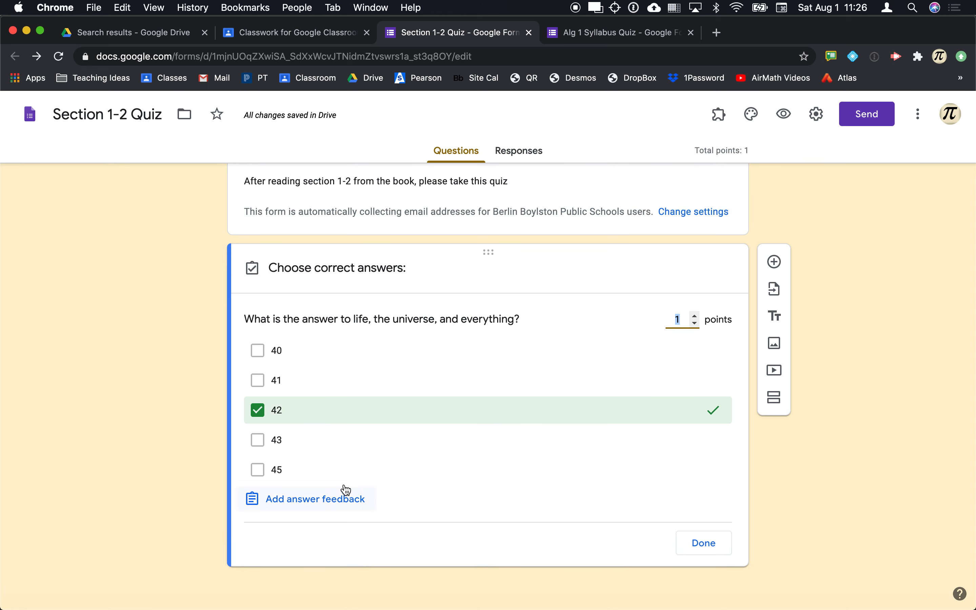
click(505, 471)
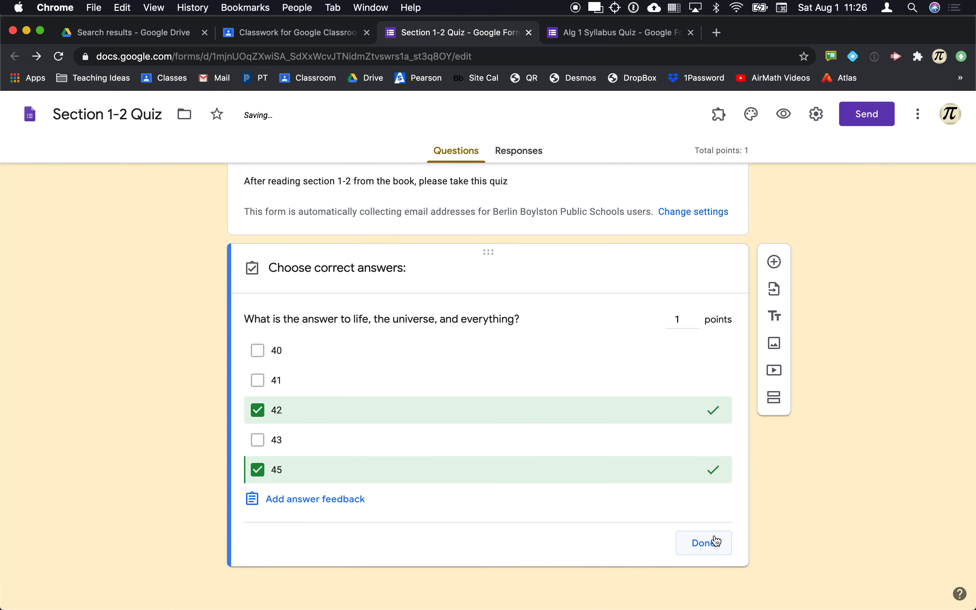
click(704, 543)
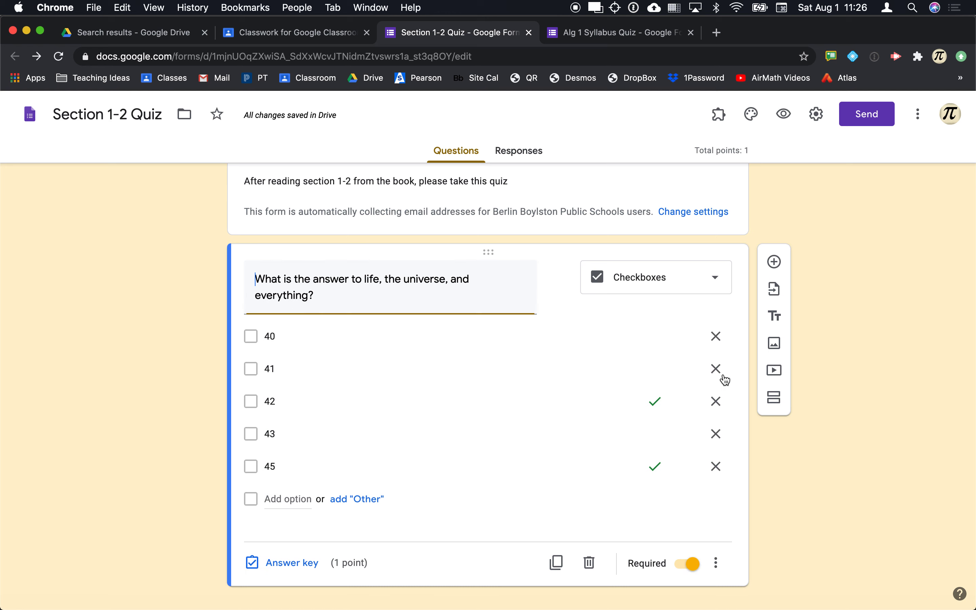
Preview the checkbox version of the quiz, selecting all five options as a trial and clearing them again.
click(784, 114)
click(294, 423)
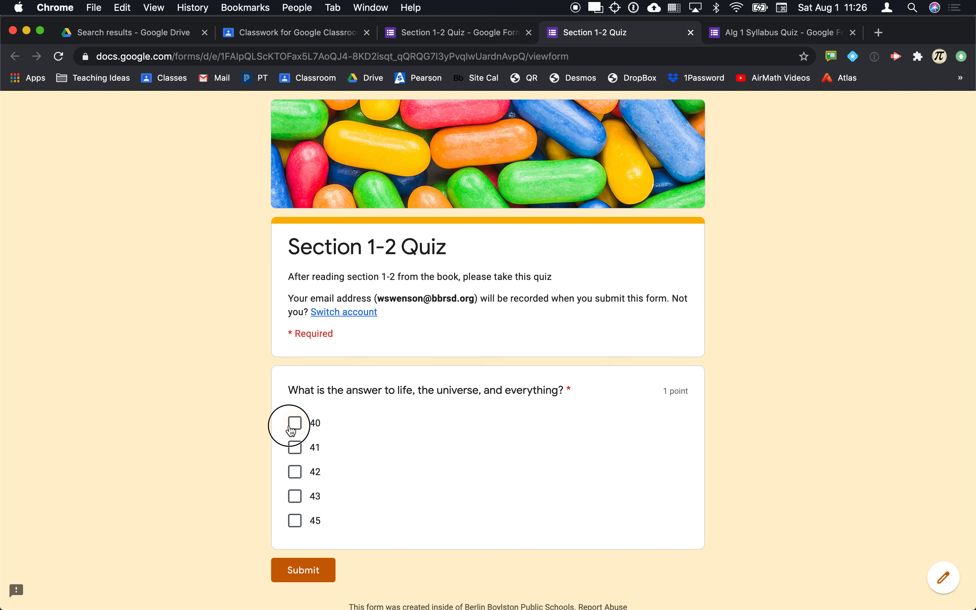
click(295, 447)
click(294, 471)
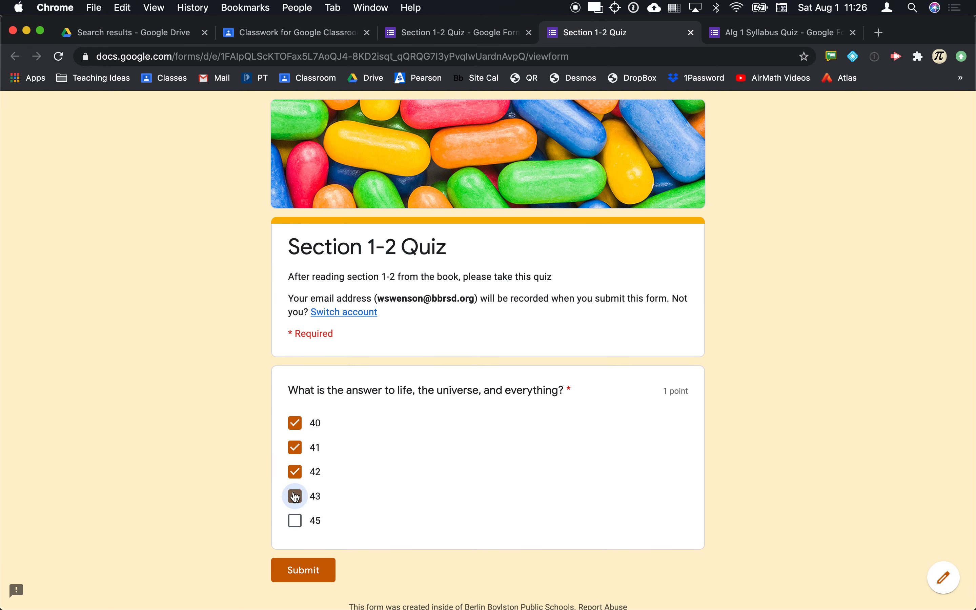
click(295, 495)
click(295, 521)
click(294, 520)
click(294, 500)
click(295, 472)
click(295, 448)
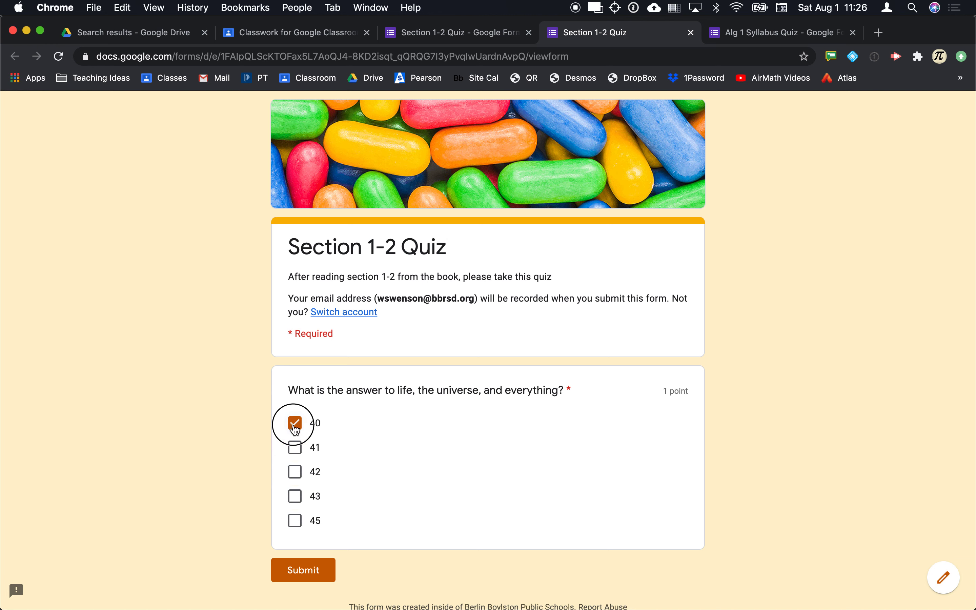
click(295, 426)
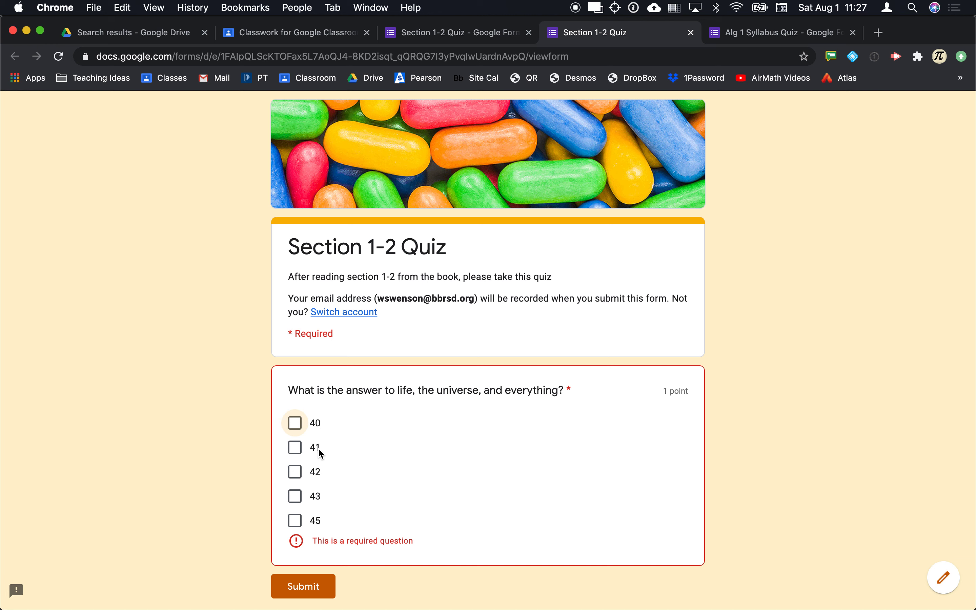
Try 42 as the only selected answer, clear it and leave the preview without submitting.
click(316, 473)
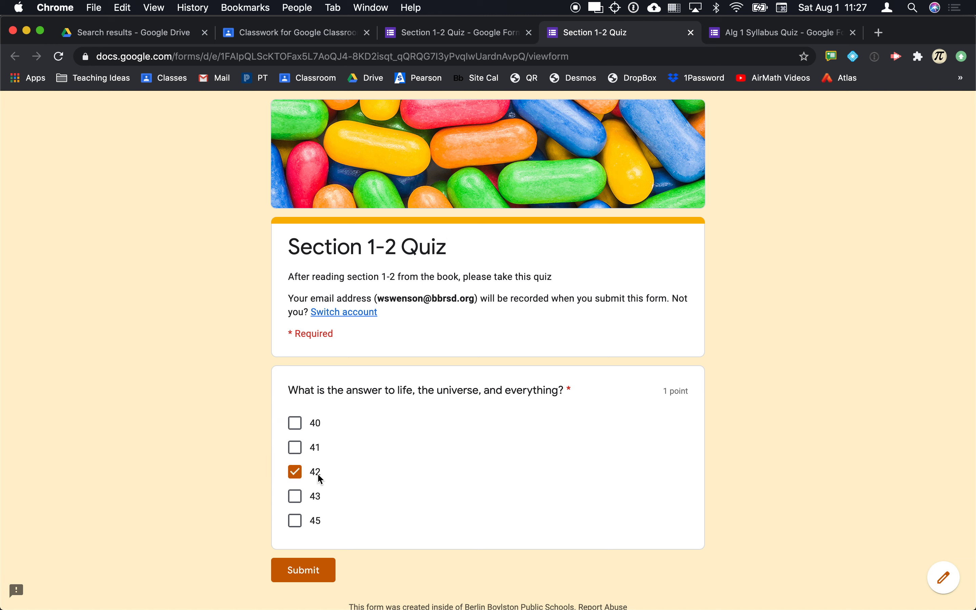
click(316, 473)
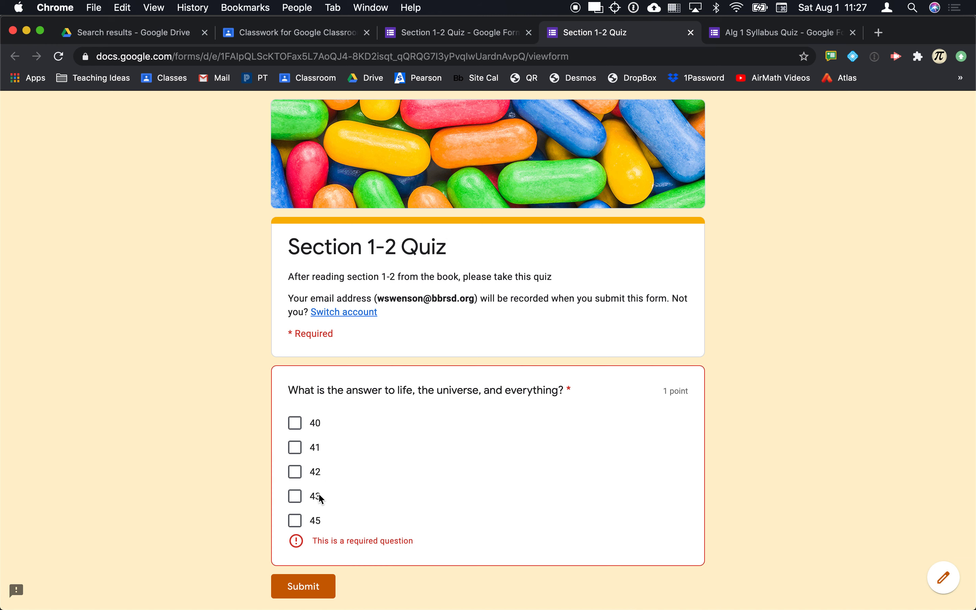
key(super+w)
key(Return)
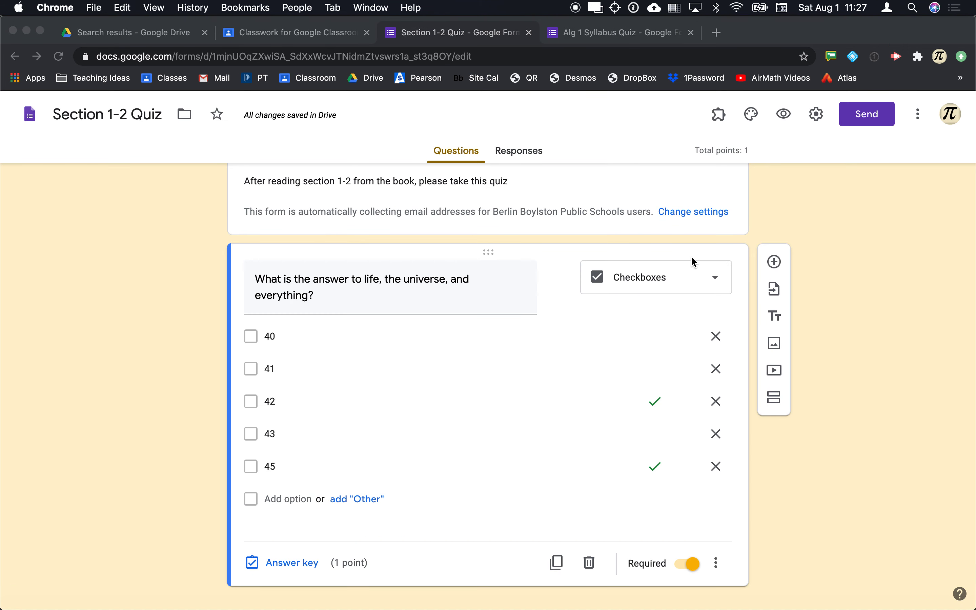
Add a new blank question and move it above the "What is the answer to life, the universe, and everything?" question.
scroll(605, 417, down, 1)
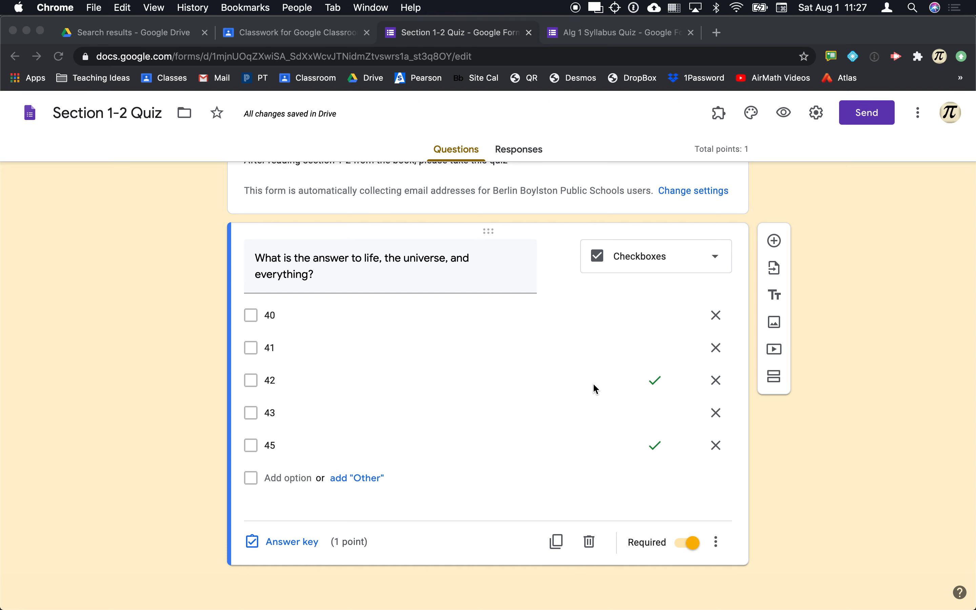
click(774, 242)
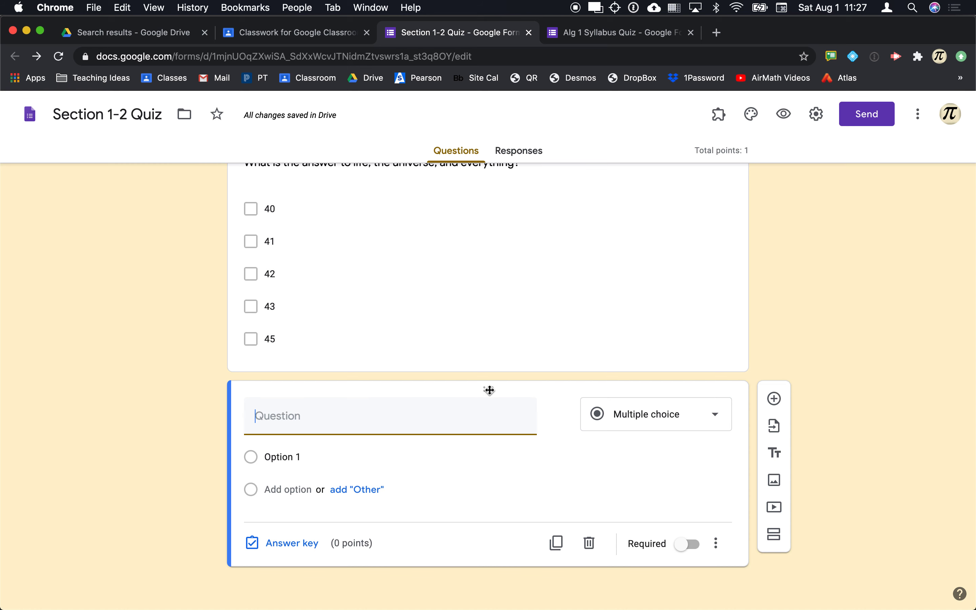
drag(489, 390, 483, 275)
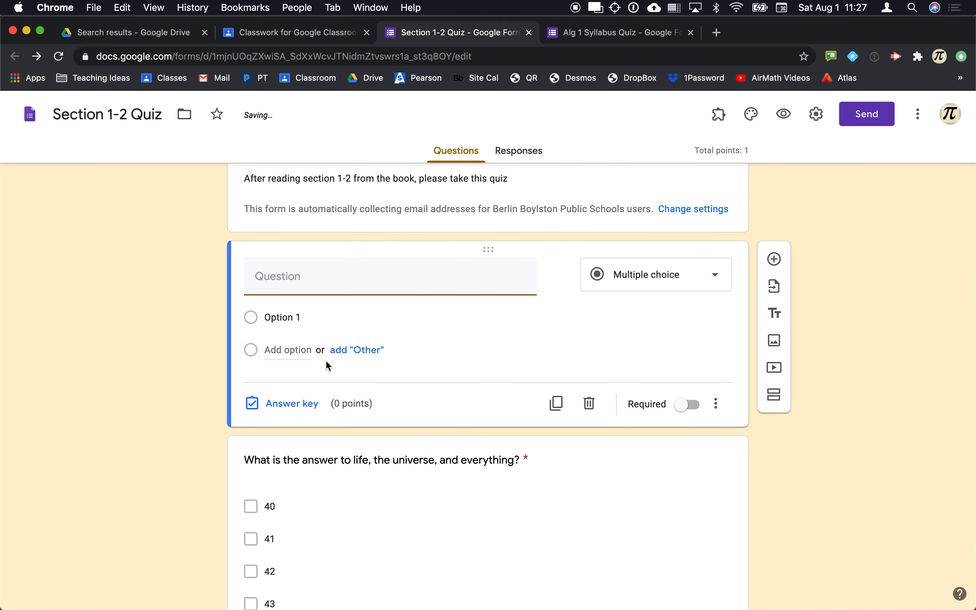
Move the blank question below the "What is the answer to life, the universe, and everything?" question and place that question's option 43 above 42.
drag(486, 248, 472, 514)
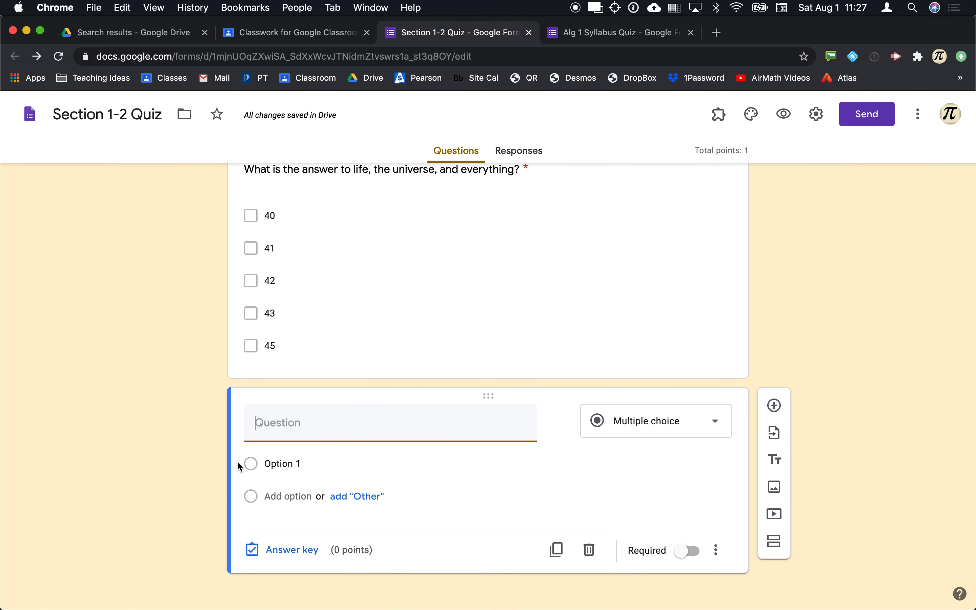
click(238, 347)
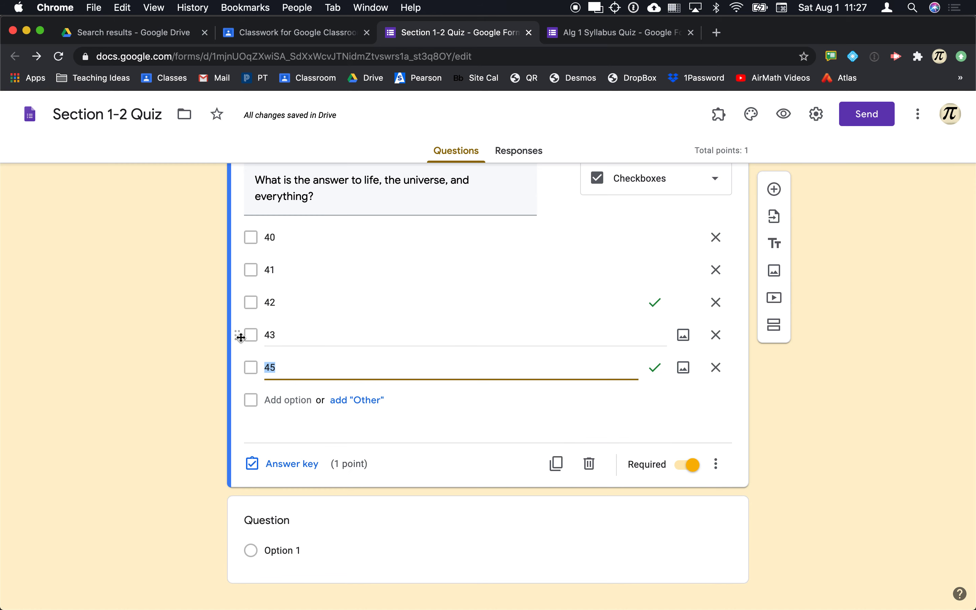
drag(239, 334, 239, 290)
Copy "What is the value of x in this equation?" from the PD Outlines Word document into the blank question's title.
click(341, 520)
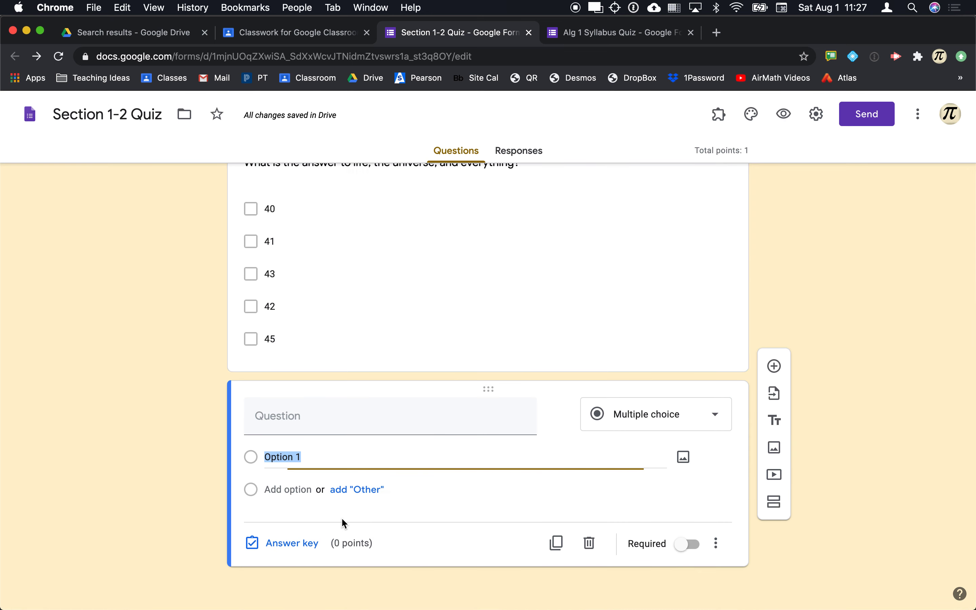
click(503, 421)
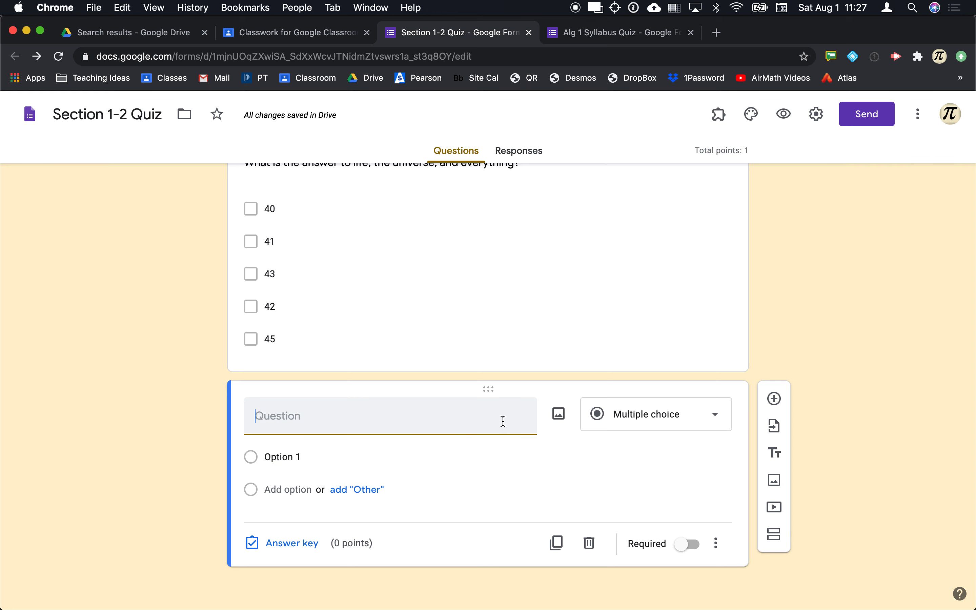
key(super+Tab)
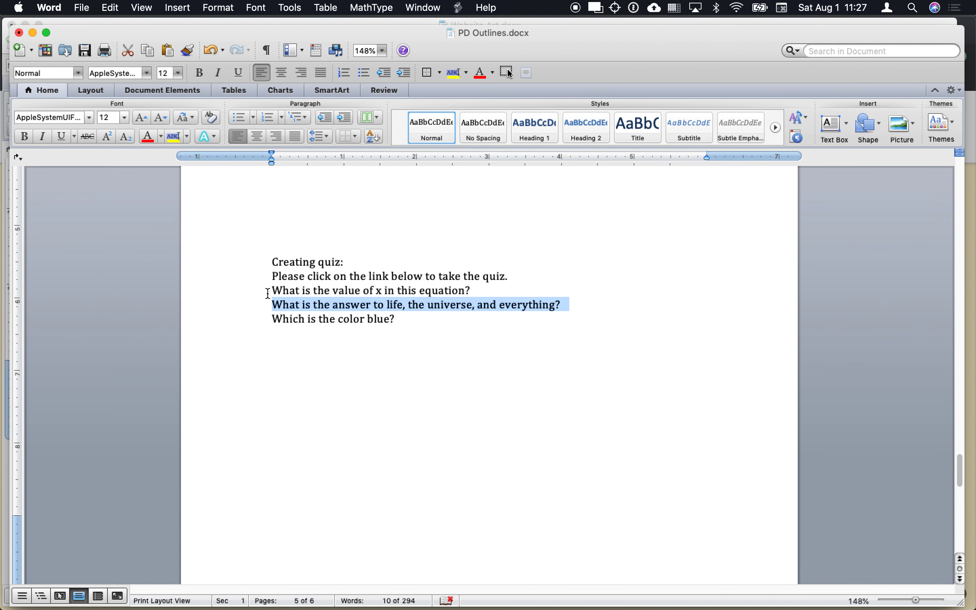
click(267, 294)
key(super+c)
key(super+Tab)
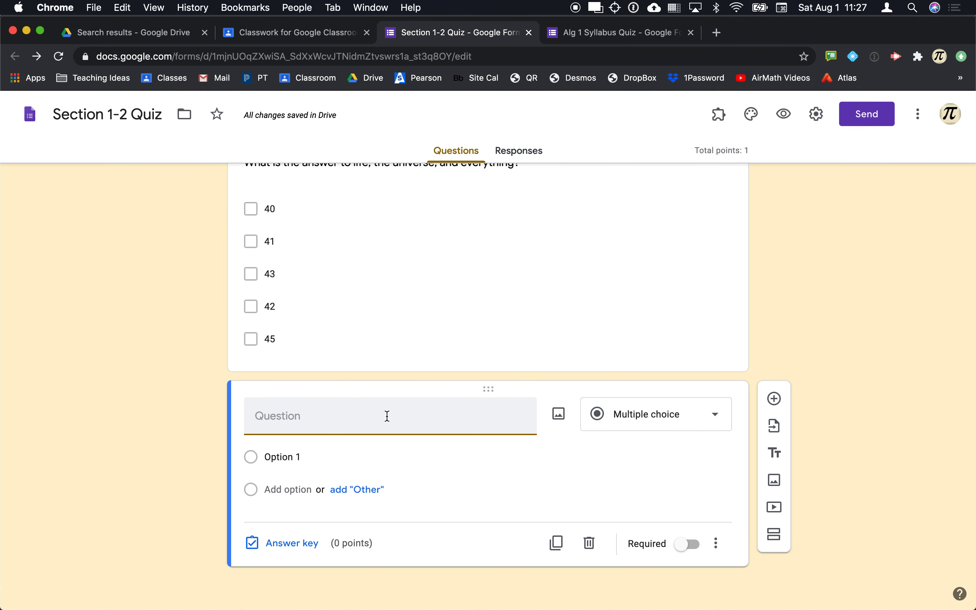
key(super+v)
Add the image of the equation 4x−18=−10 from the desktop to the "What is the value of x in this equation?" question.
click(558, 413)
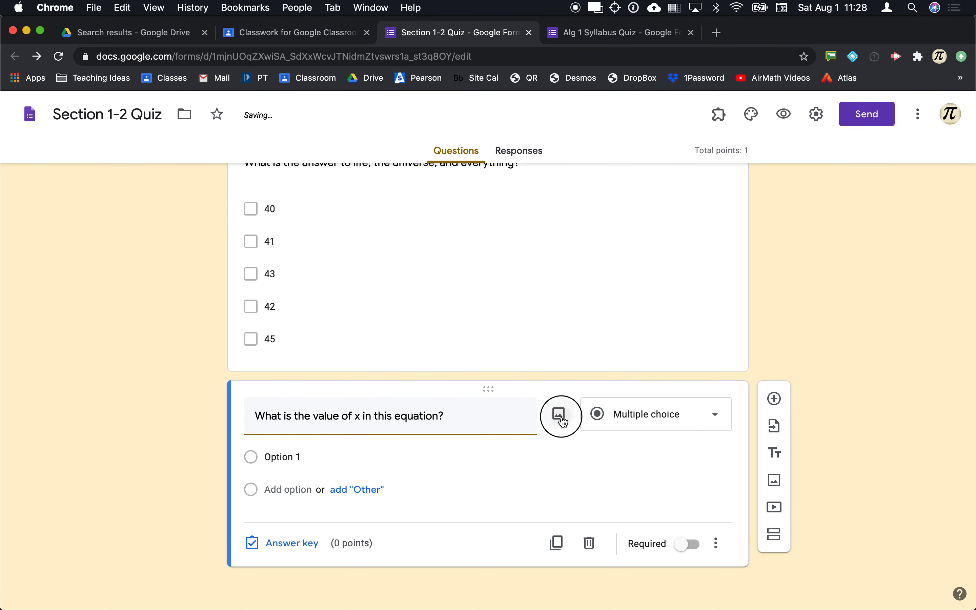
key(F11)
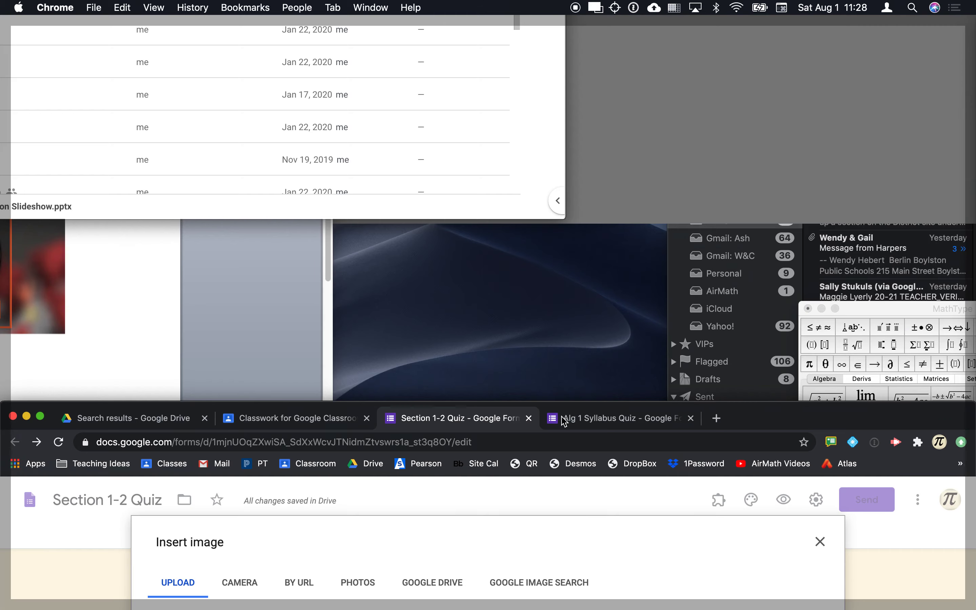
drag(843, 270, 466, 354)
key(F11)
key(super+Tab)
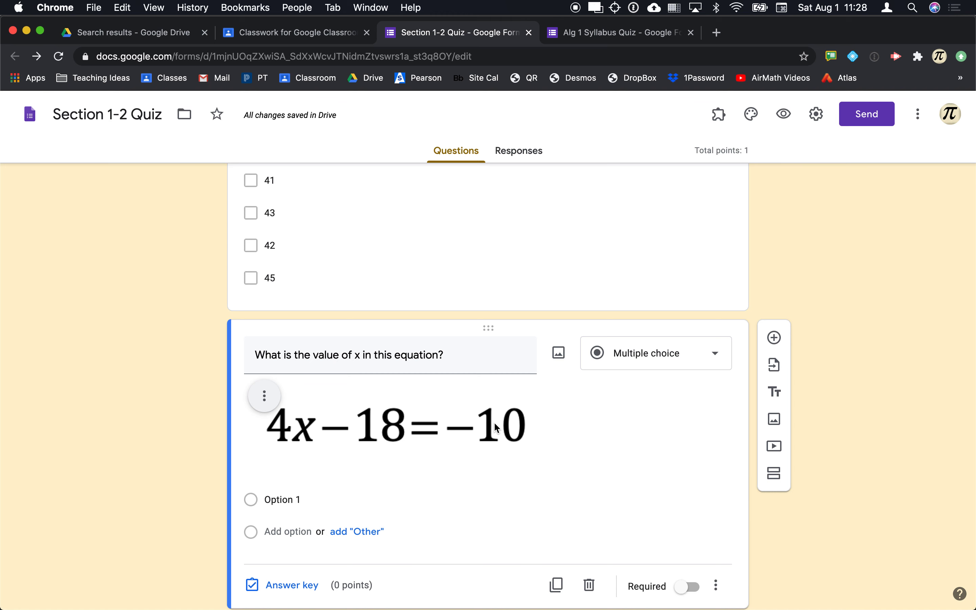
Make the equation question required and enter the answer options -2, 2, -7 and 7.
scroll(494, 421, down, 2)
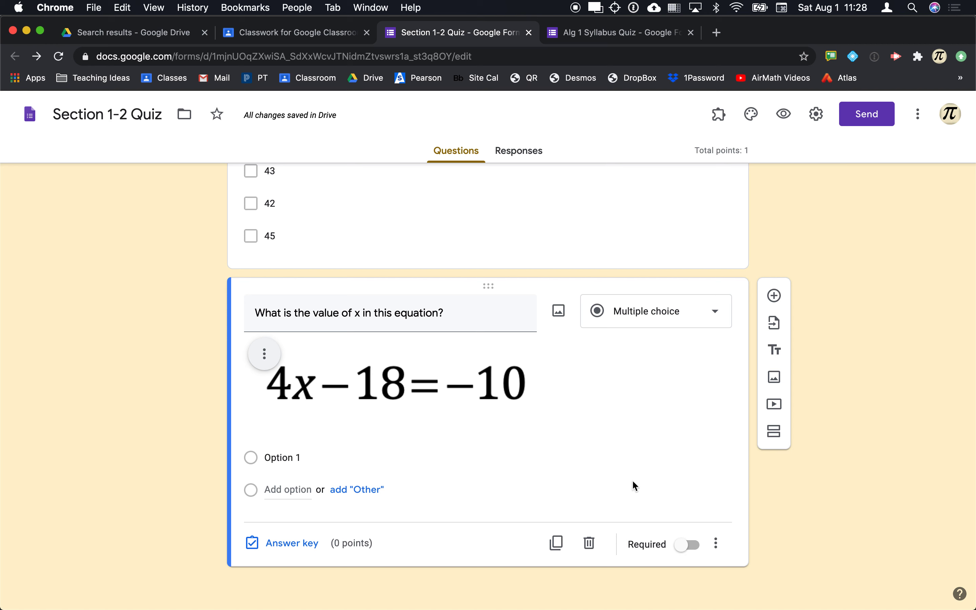
click(689, 545)
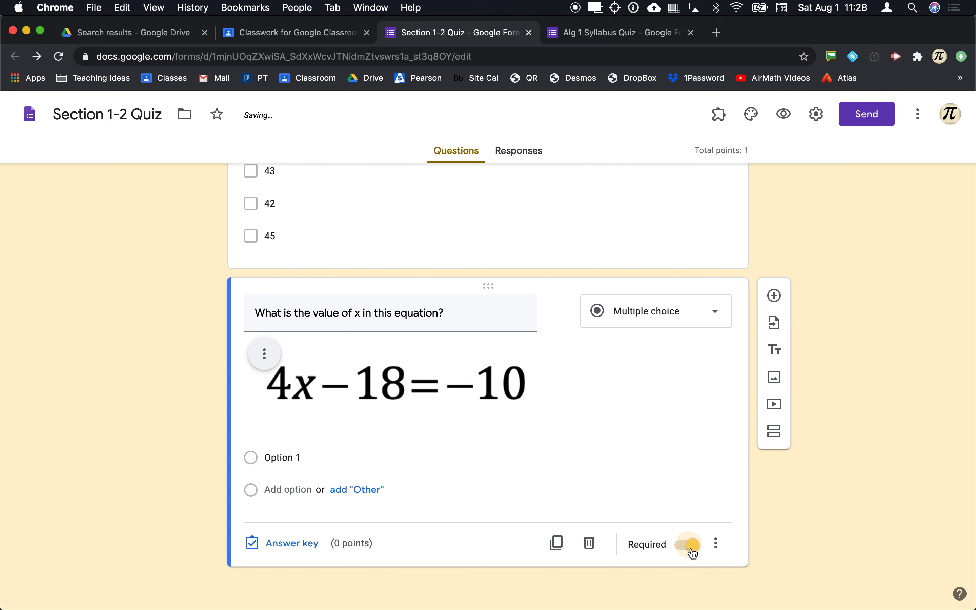
click(292, 462)
text(-2)
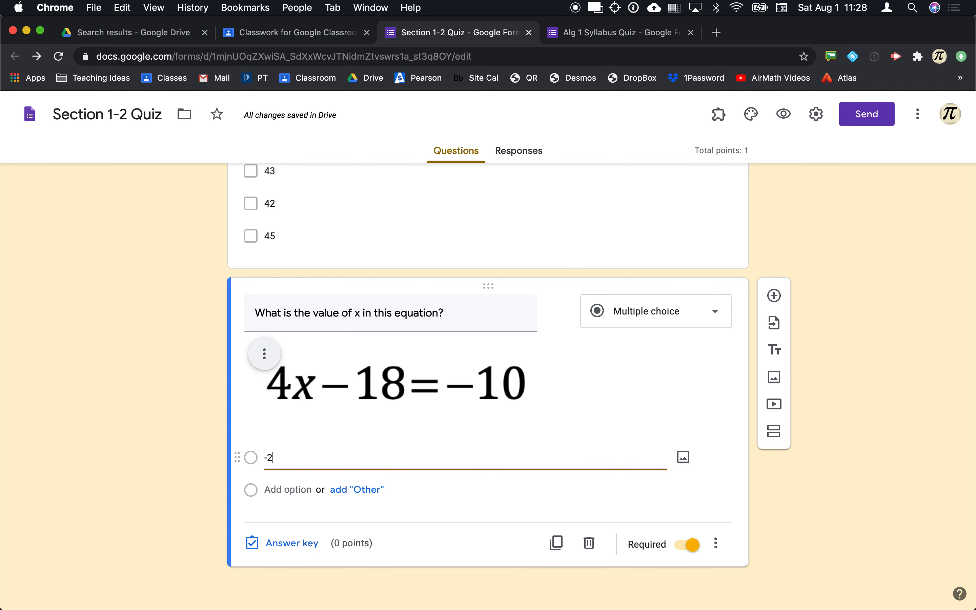
click(289, 489)
text(2)
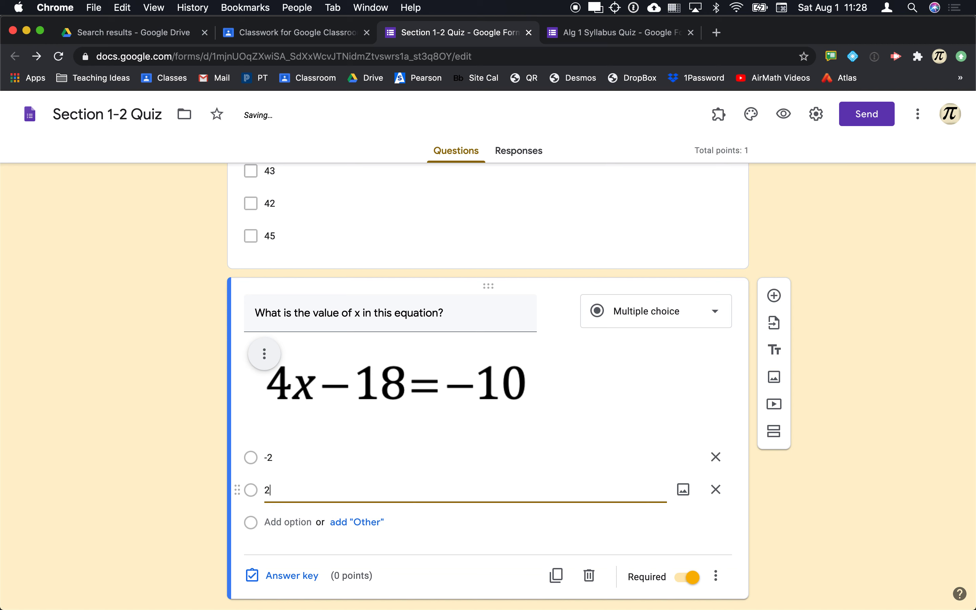
click(294, 522)
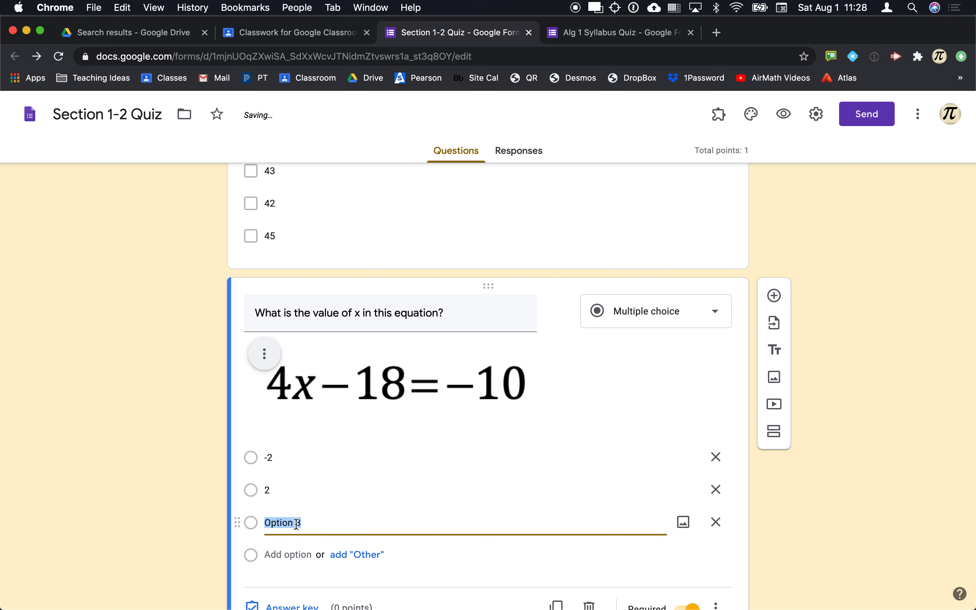
text(-7)
click(293, 569)
text(7)
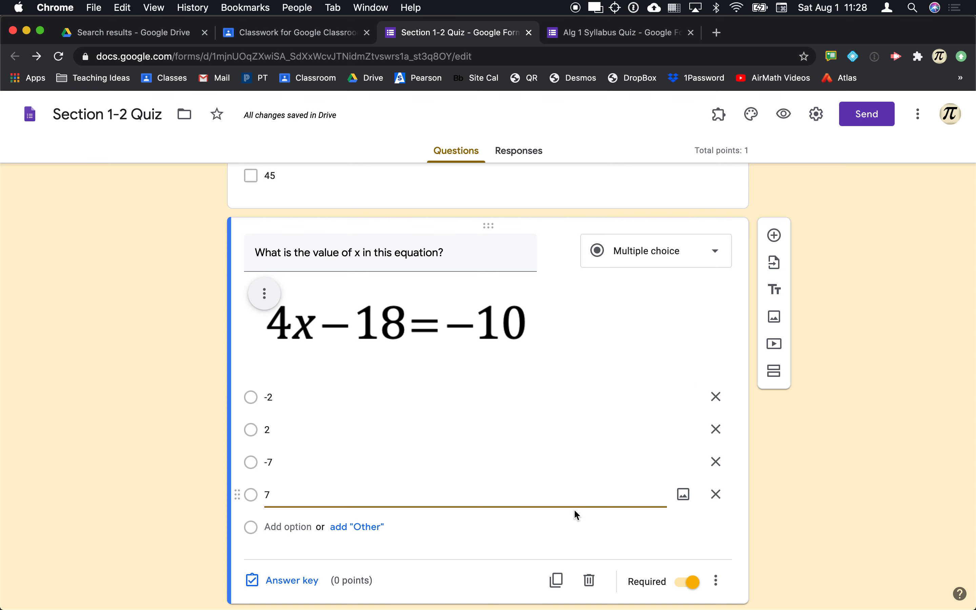
Preview the quiz, try the options -2, 2 and -7 on the equation question, and leave without submitting.
scroll(565, 444, up, 5)
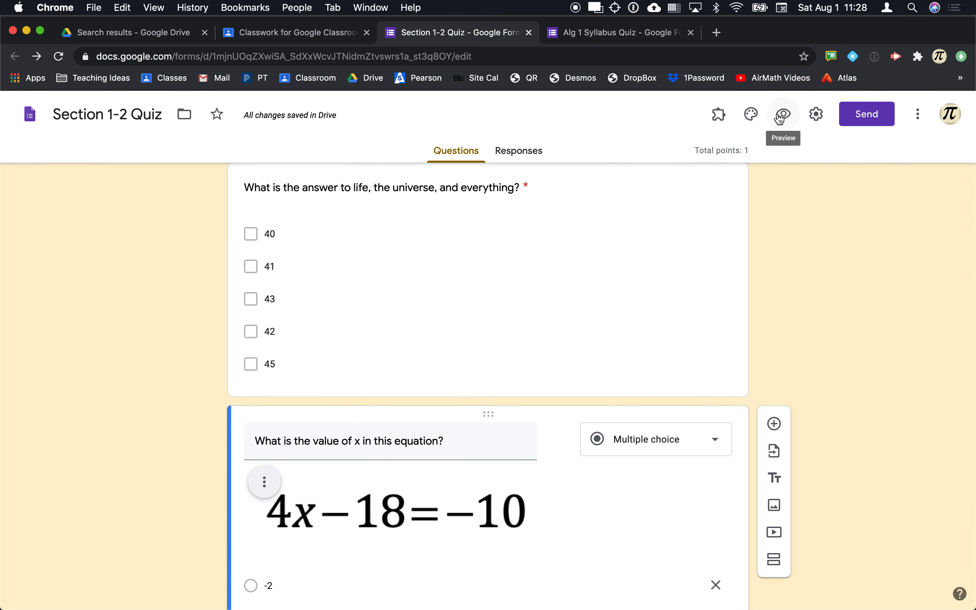
click(779, 117)
scroll(434, 363, down, 6)
scroll(431, 390, down, 1)
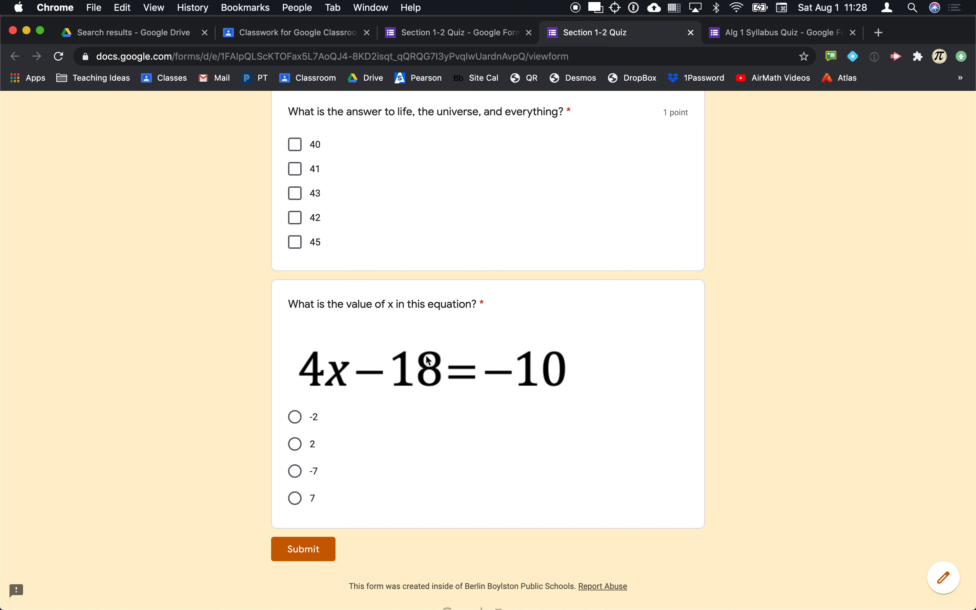
click(293, 418)
click(296, 447)
click(296, 471)
click(296, 419)
key(super+w)
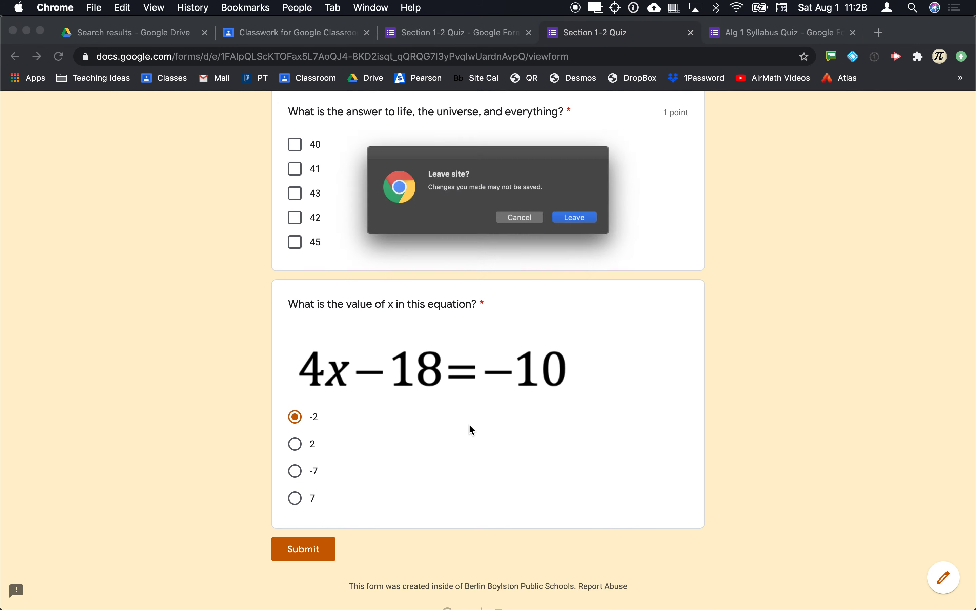
key(Return)
Add a new question titled "Select the color blue" after the equation question and set its type to Multiple choice.
scroll(599, 504, down, 5)
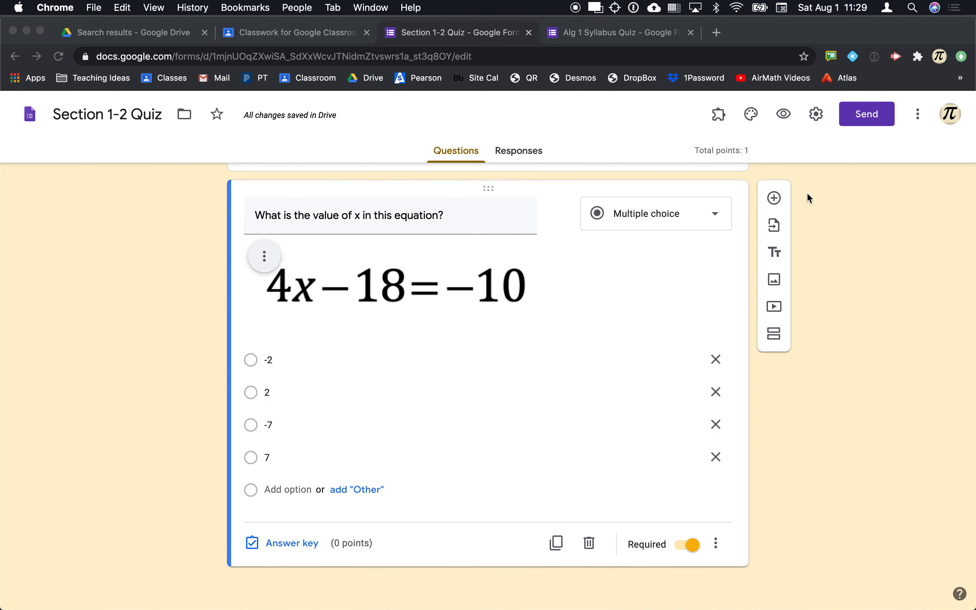
click(774, 199)
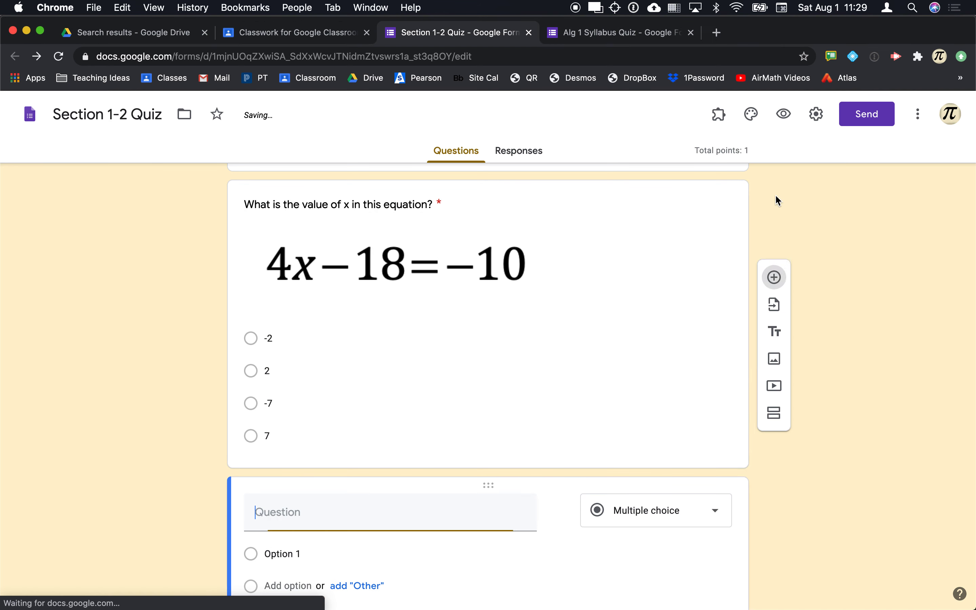
text(W)
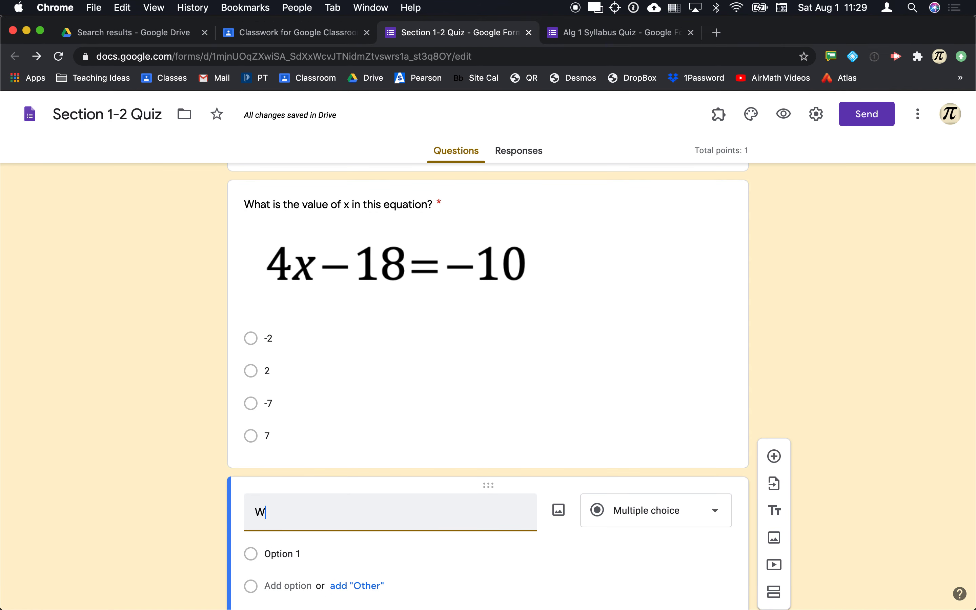
key(BackSpace)
text(Select the color b)
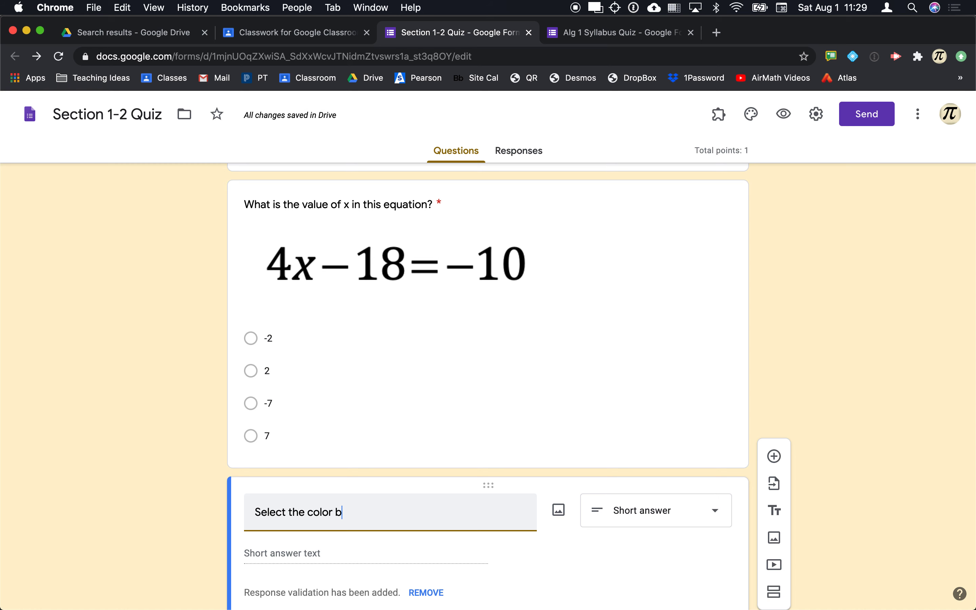
text(u)
text(ue)
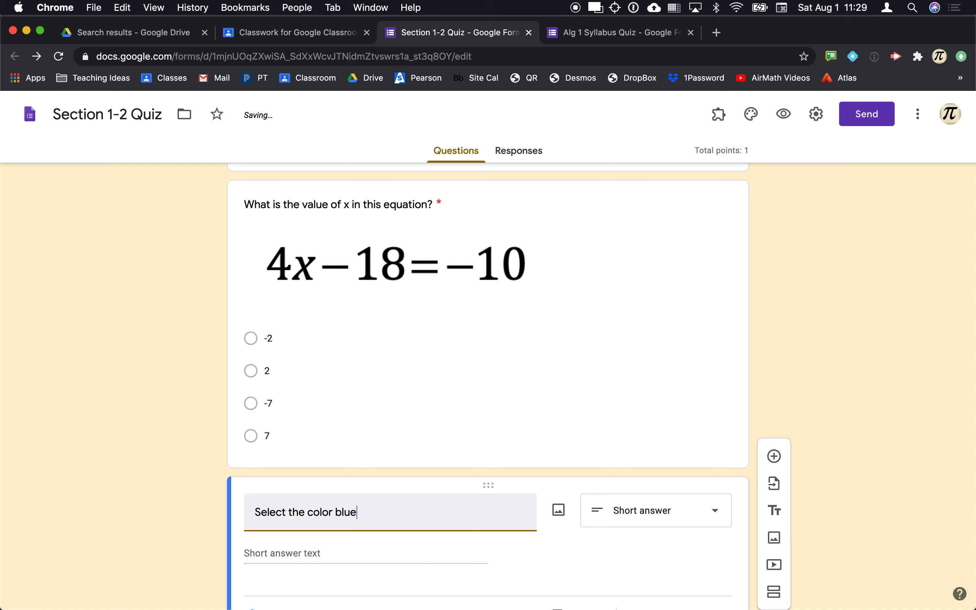
scroll(399, 549, down, 3)
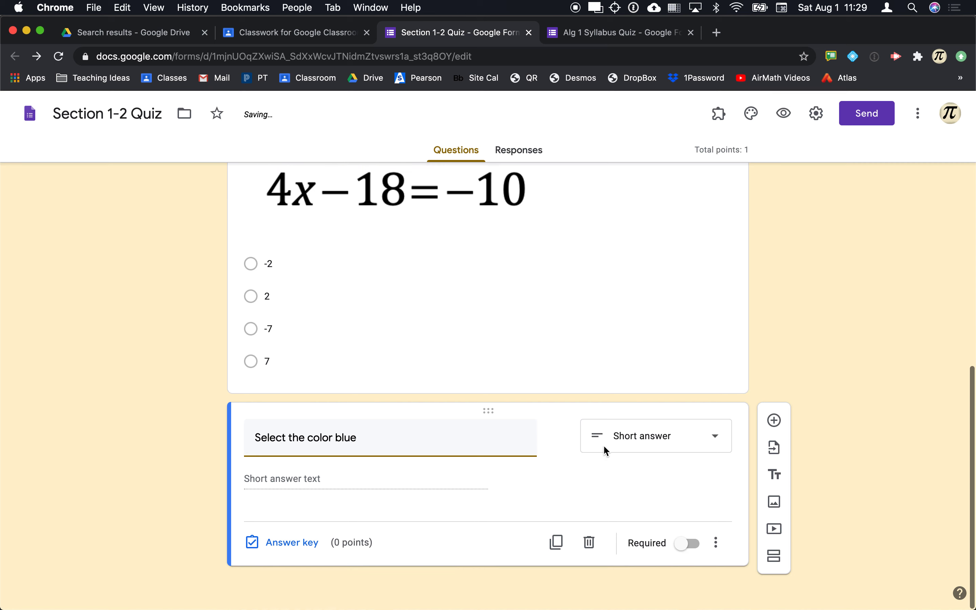
click(662, 445)
click(643, 284)
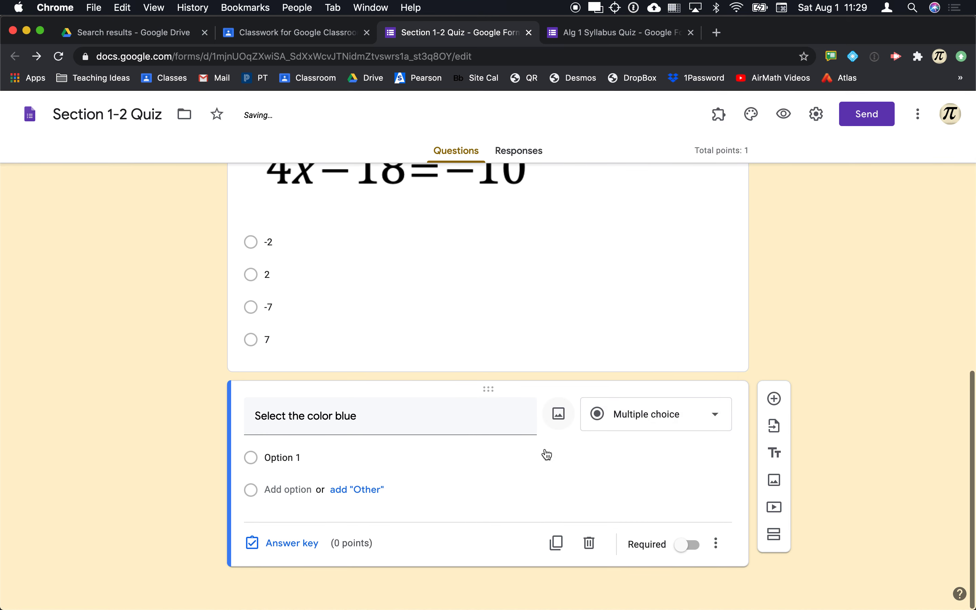
Search Google images for "blue" and insert the solid bright blue square as the image for Option 1.
click(375, 453)
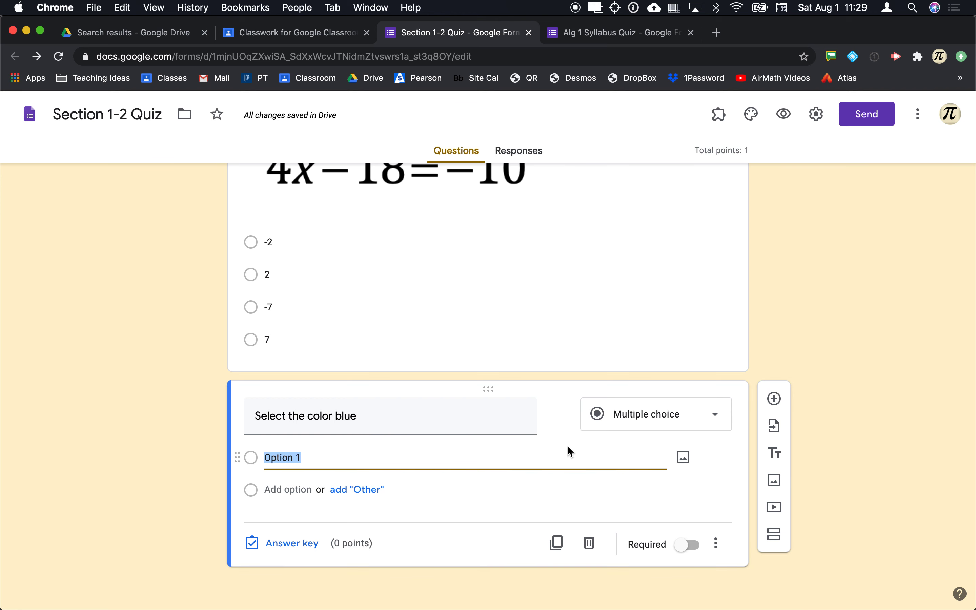
click(683, 456)
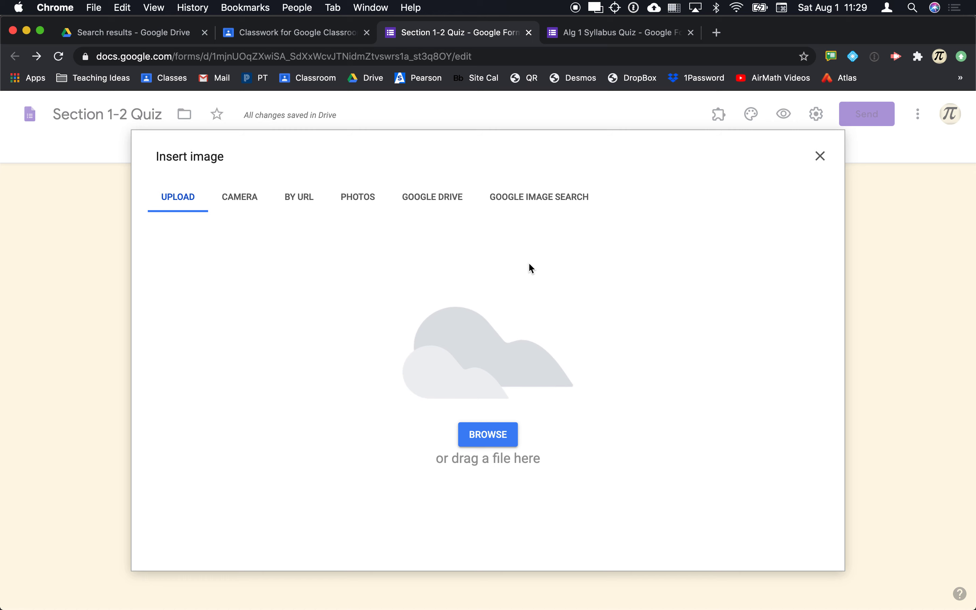
click(523, 201)
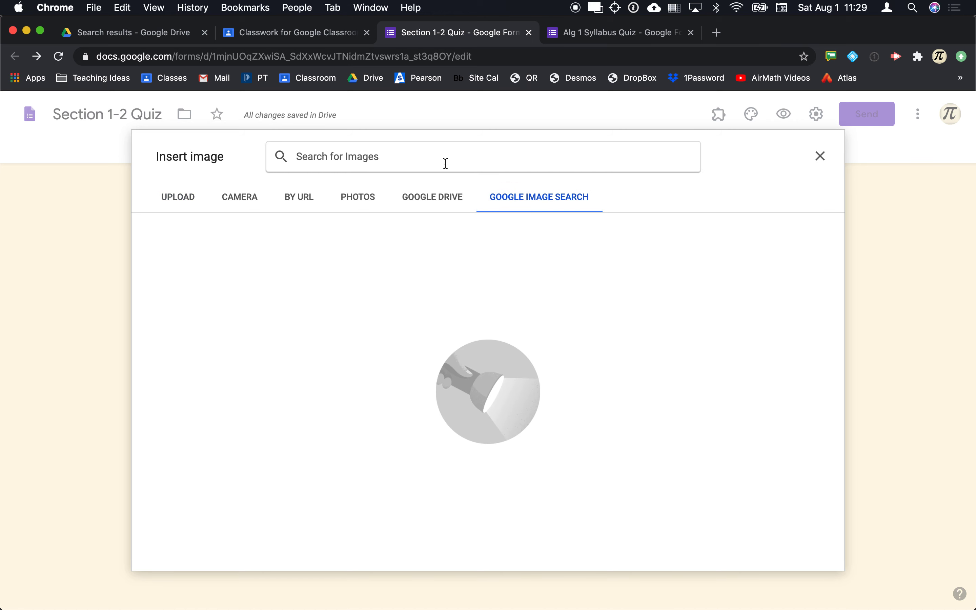
text(blue)
key(Return)
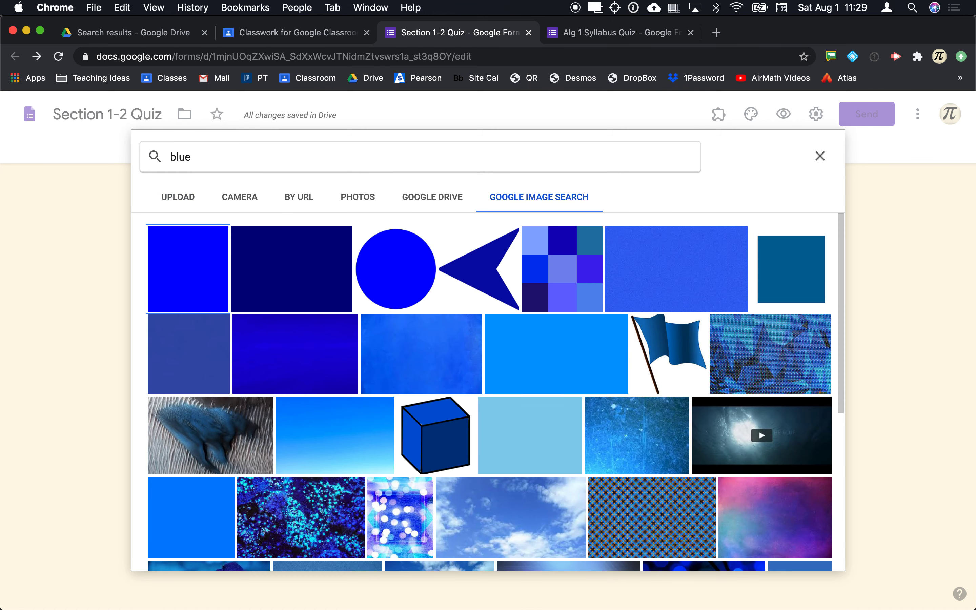
double_click(200, 275)
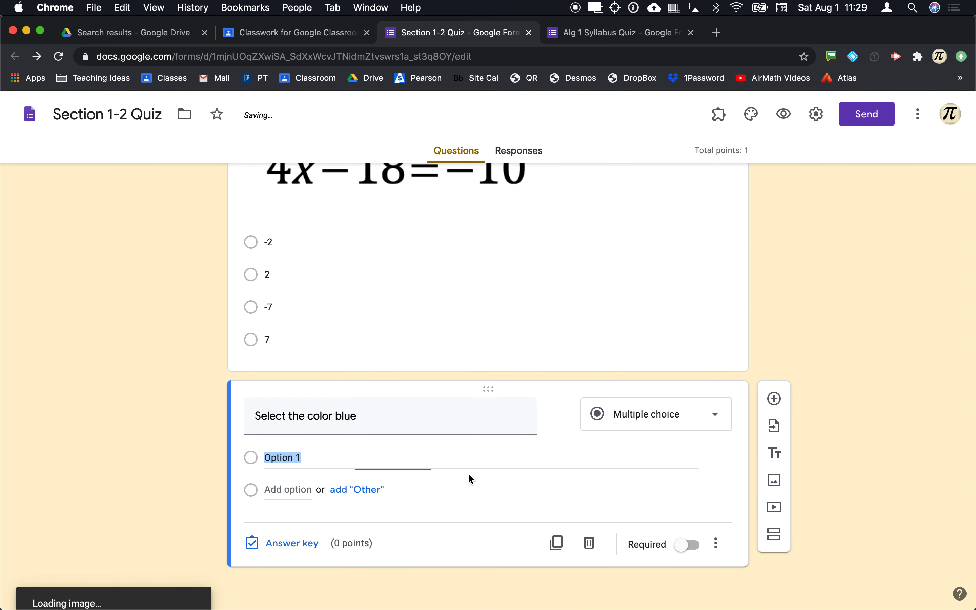
Add a second option to the color question and give it a solid red image from a Google image search for "red".
scroll(385, 535, down, 3)
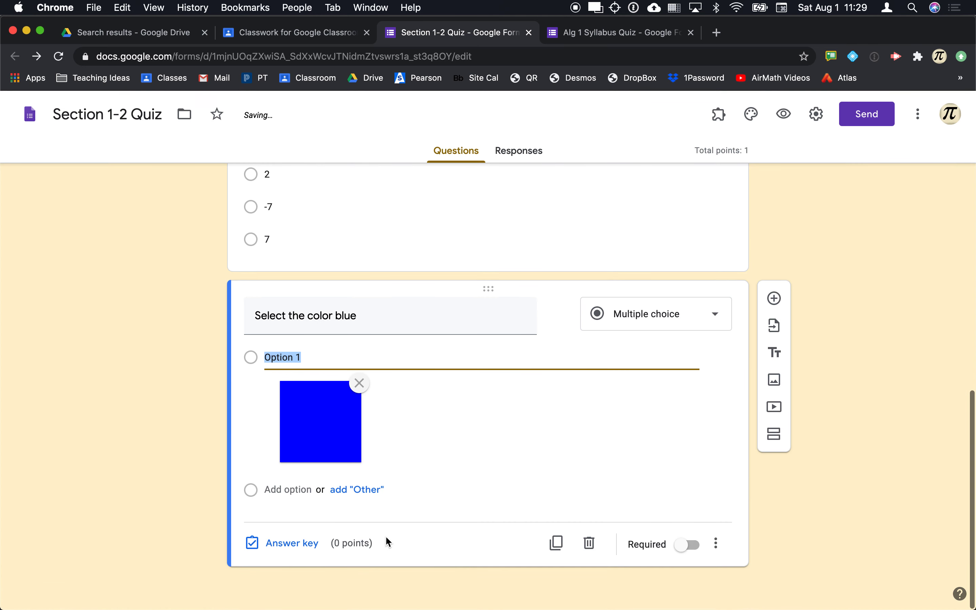
click(302, 493)
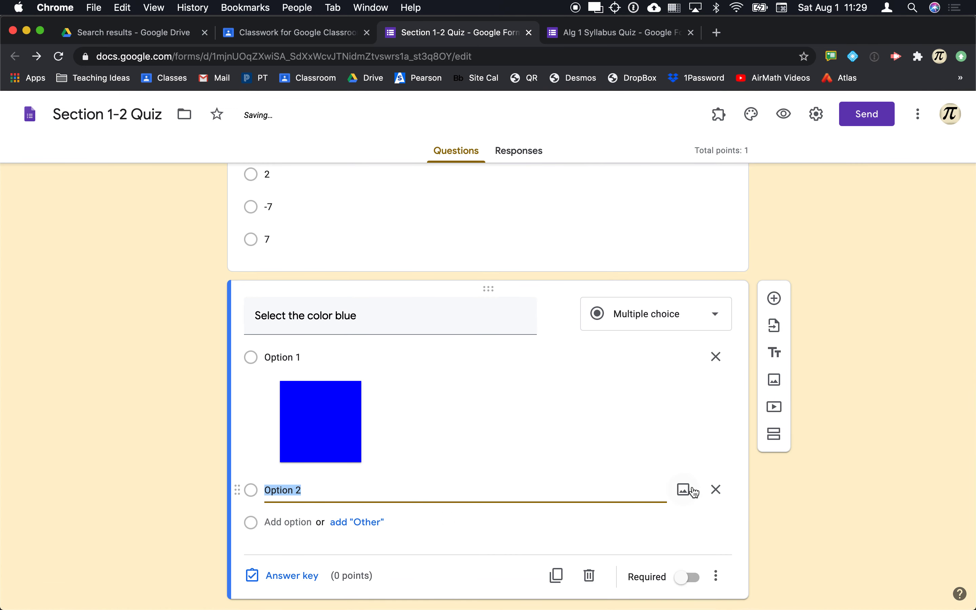
click(692, 489)
click(540, 197)
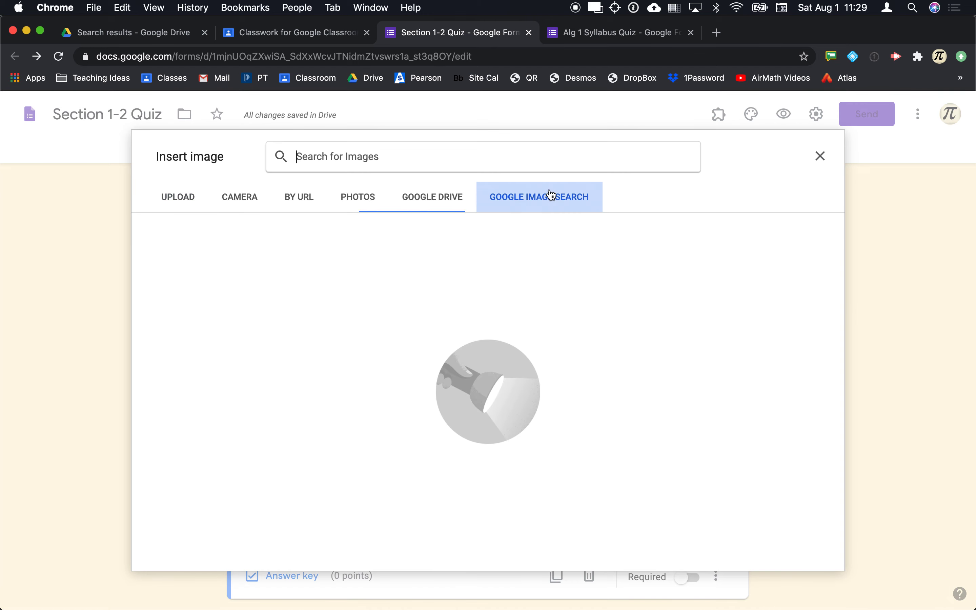
text(red)
key(Return)
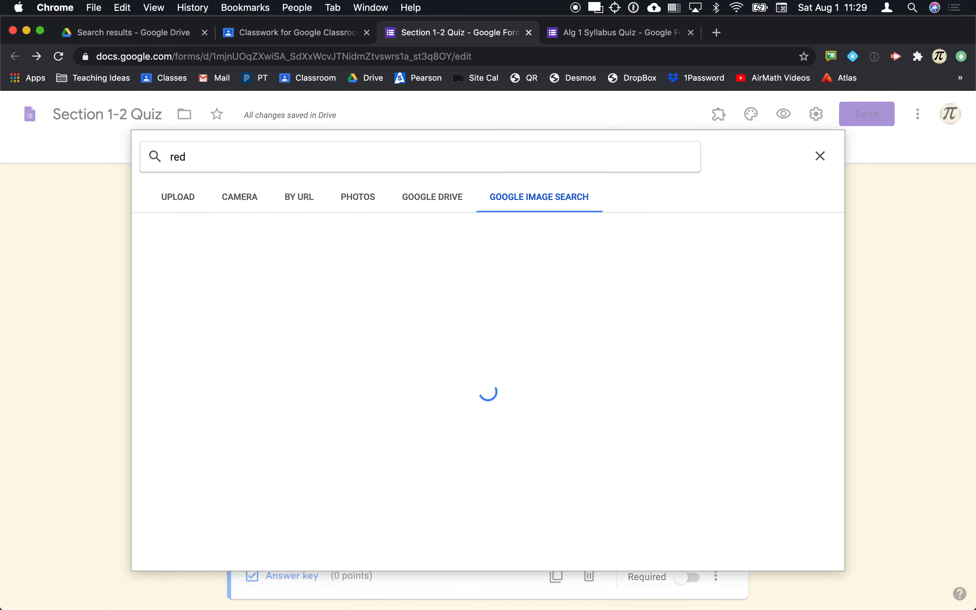
click(236, 286)
click(235, 284)
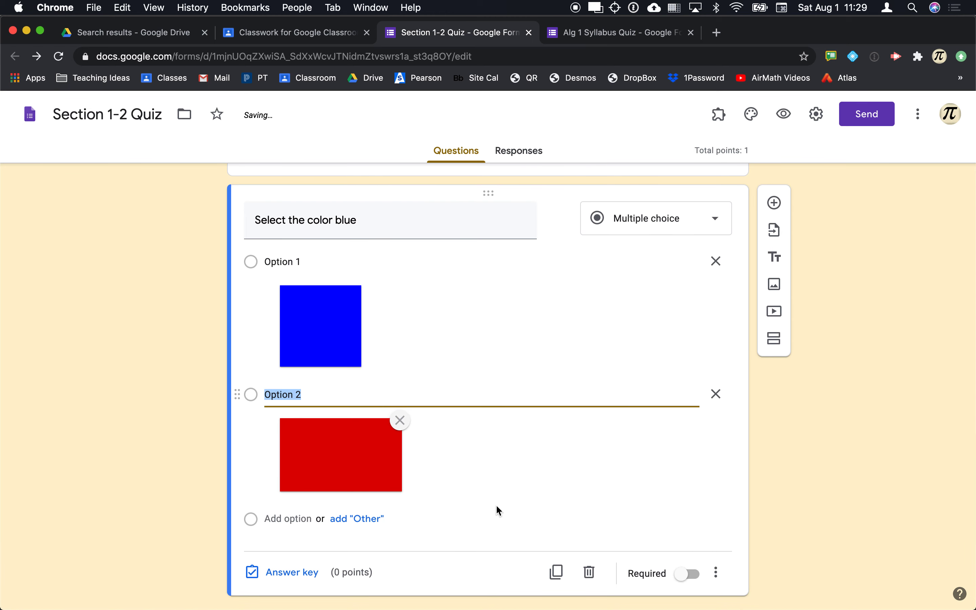
Add a third option to the color question and give it a solid yellow circle image from a Google image search for "yellow".
click(307, 518)
click(683, 518)
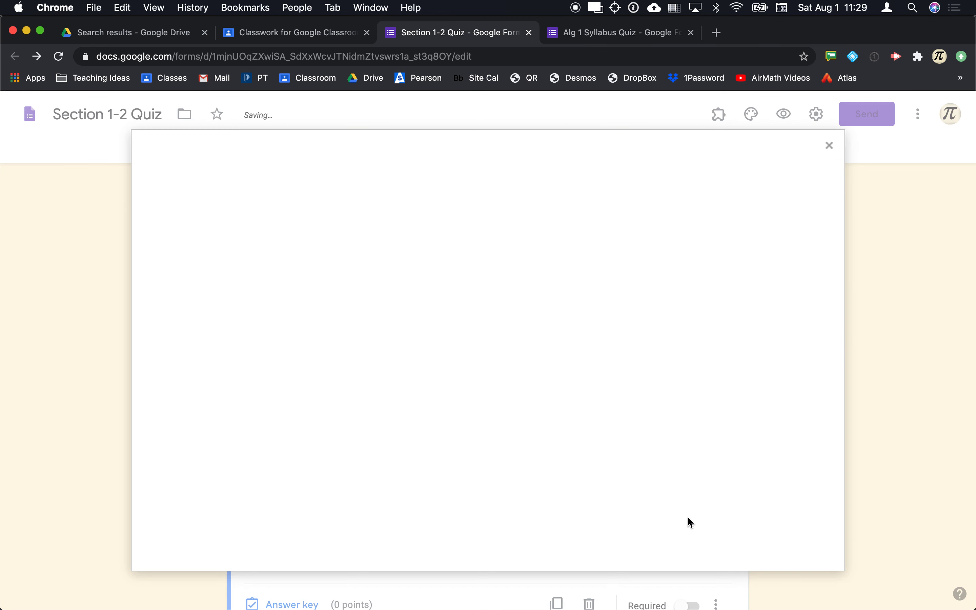
click(507, 196)
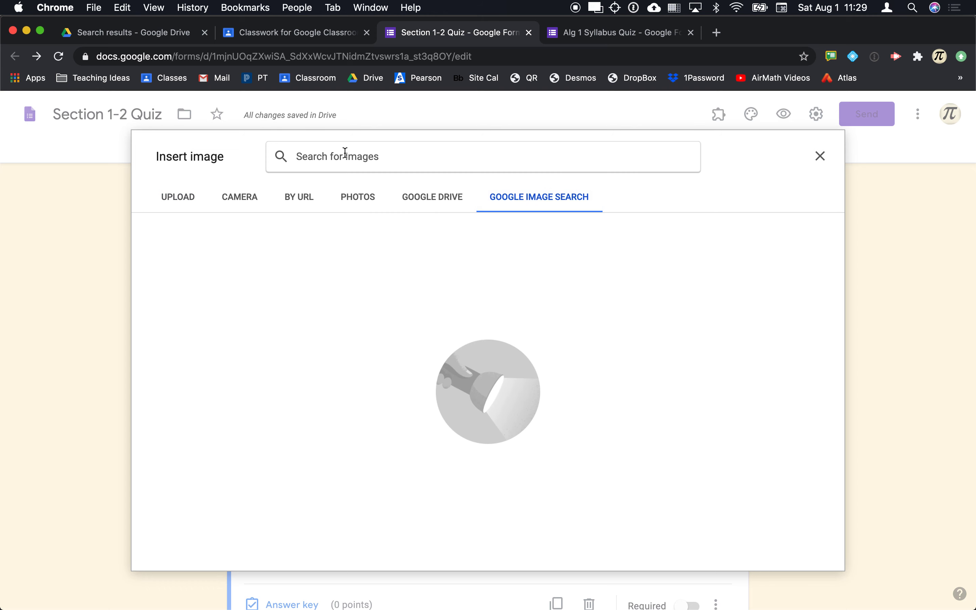
text(te)
key(BackSpace)
text(yellow)
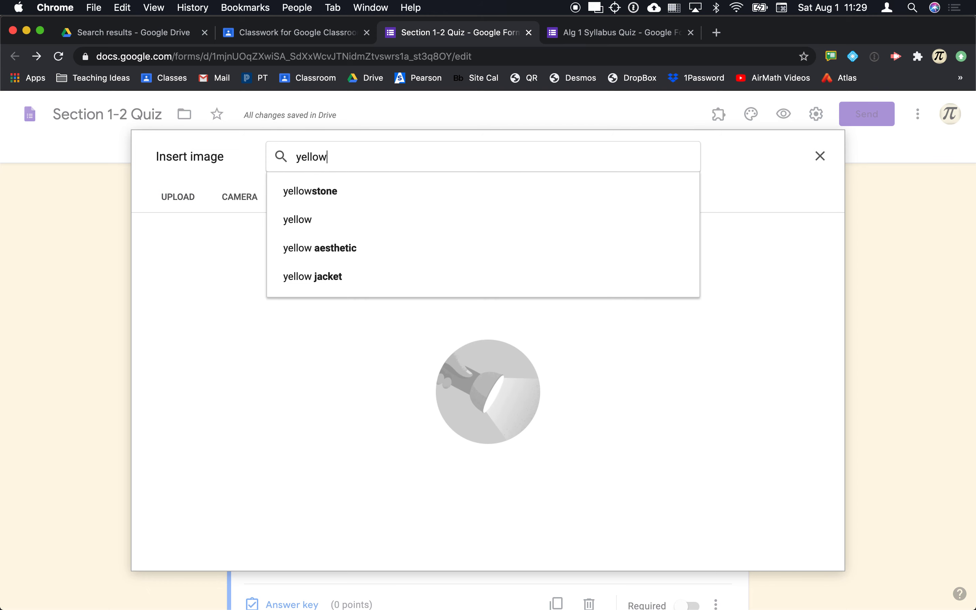
key(Return)
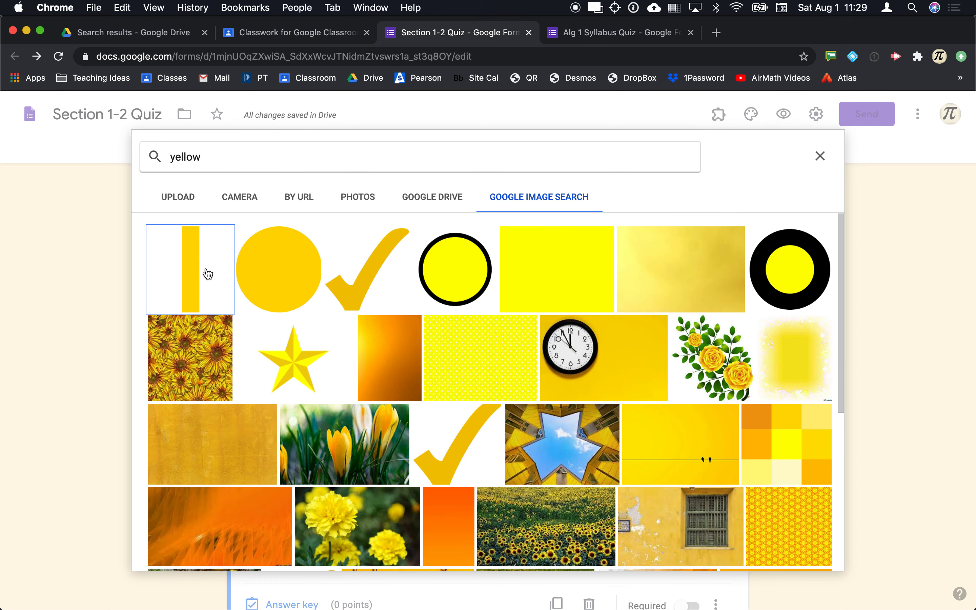
click(295, 288)
click(811, 553)
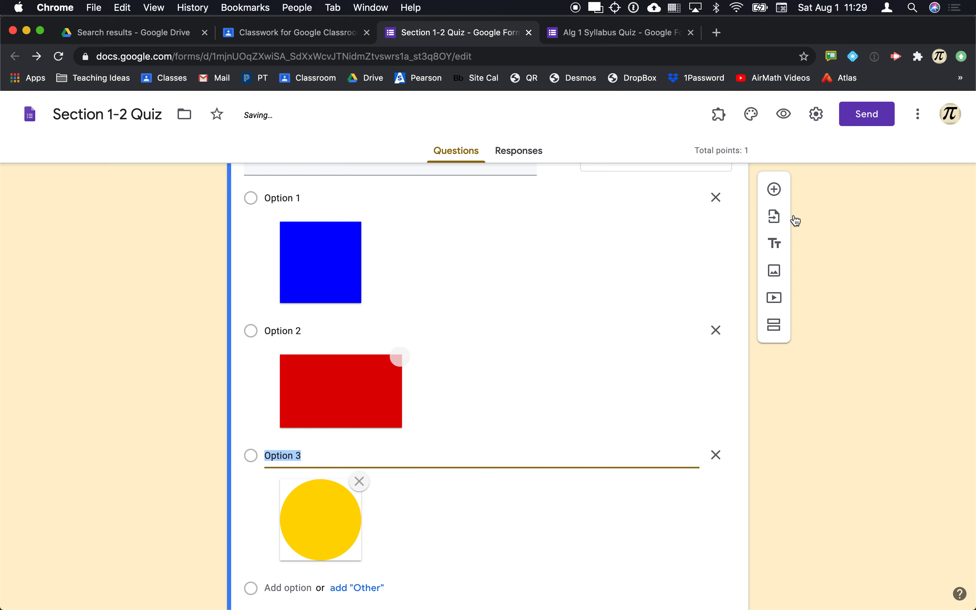
Make the color question required, mark Option 1 as its correct answer, and set it to 1 point.
scroll(643, 372, down, 3)
click(690, 545)
click(294, 549)
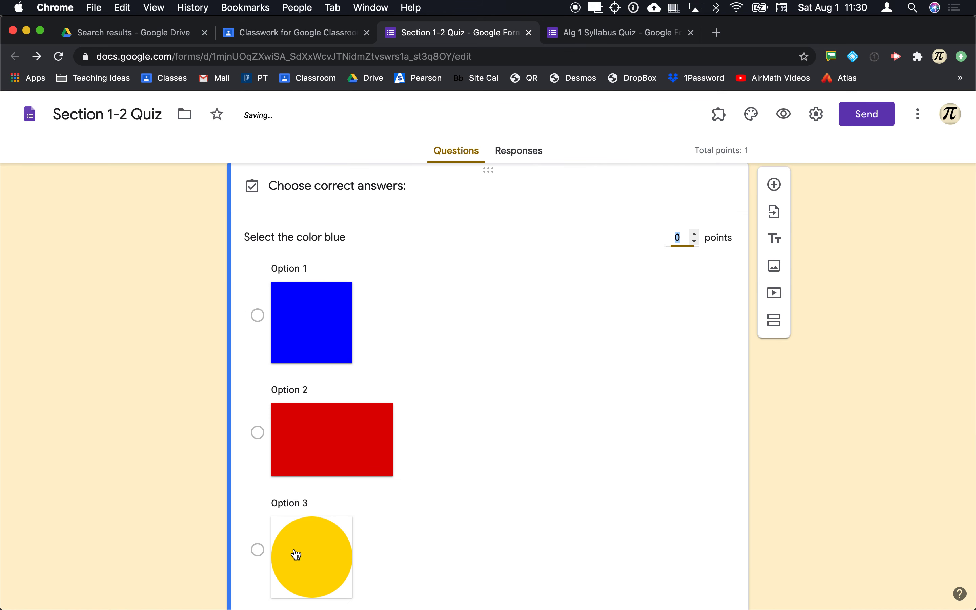
click(298, 322)
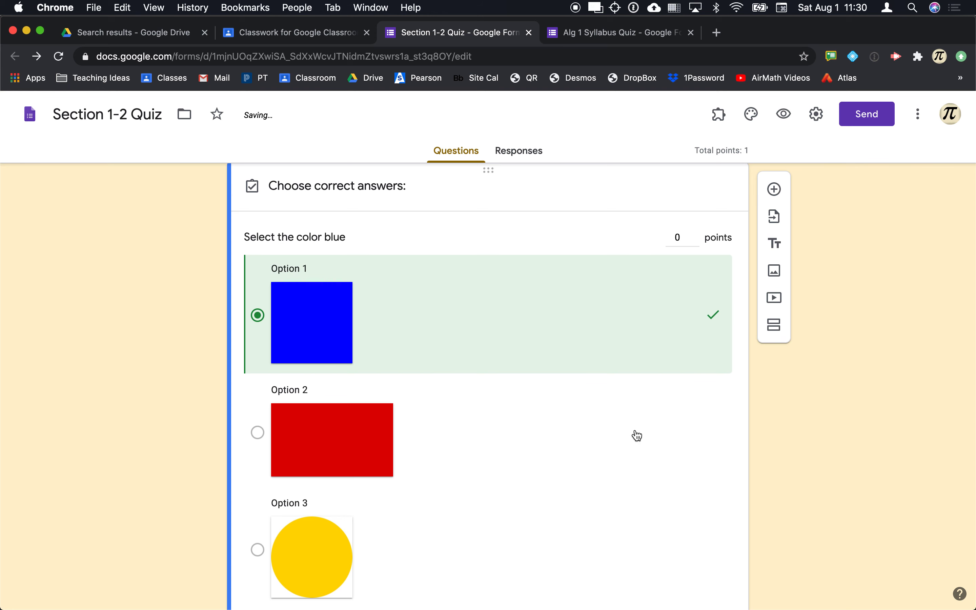
click(694, 233)
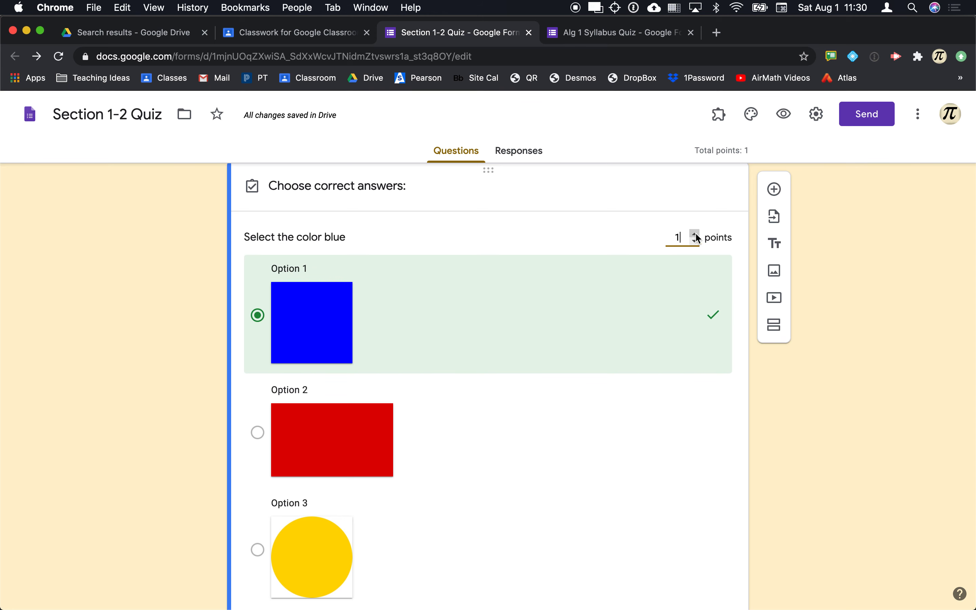
Preview the quiz, try the image options on the color question, and return to the editor without submitting.
click(783, 114)
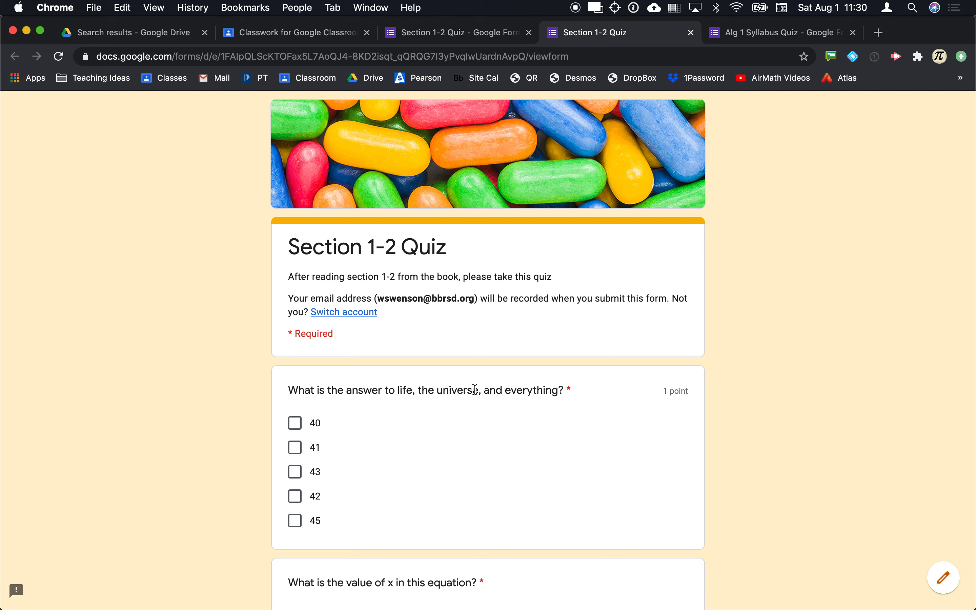
scroll(475, 389, down, 10)
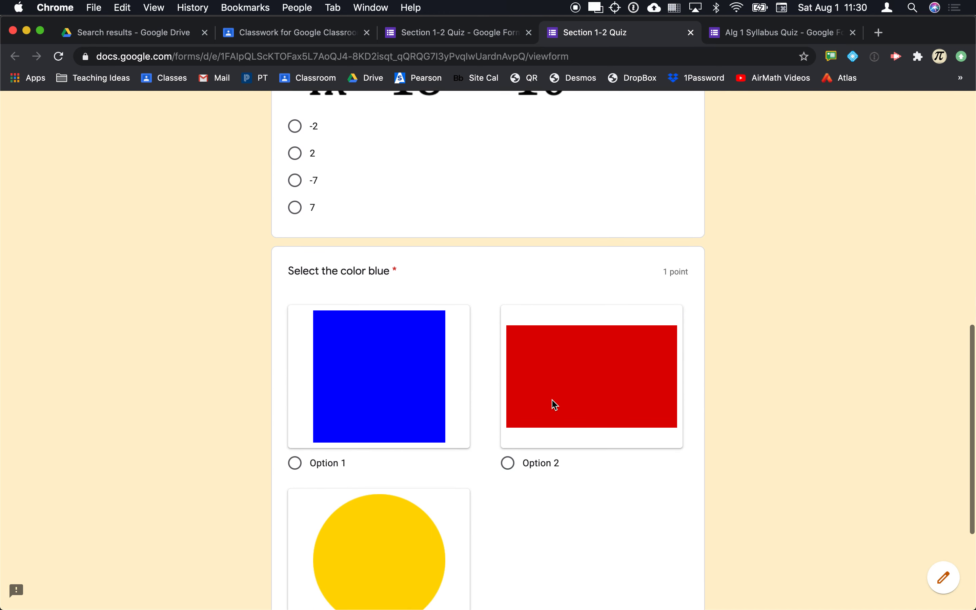
scroll(559, 327, down, 3)
click(538, 303)
click(386, 273)
click(297, 499)
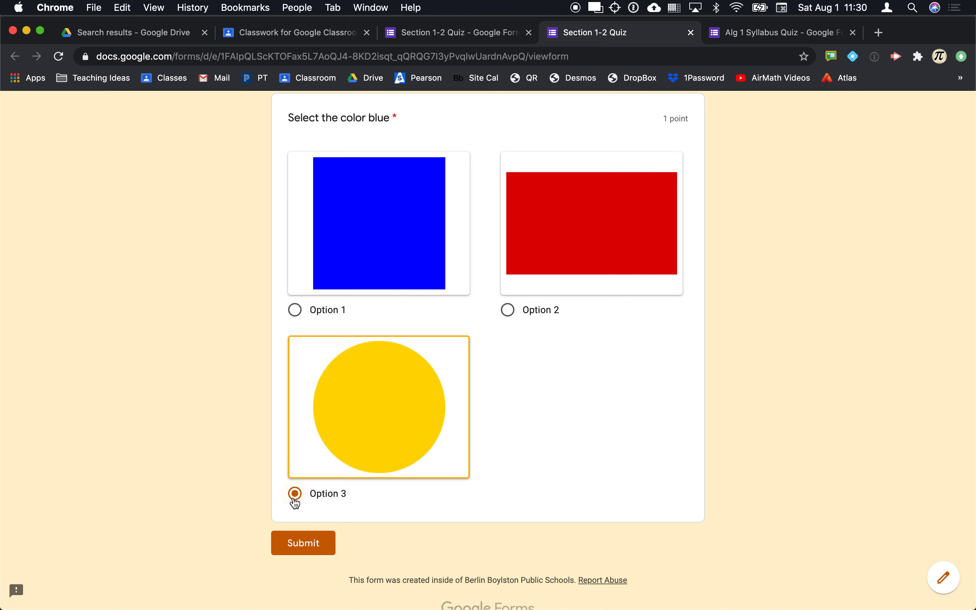
click(347, 266)
click(589, 241)
click(378, 261)
click(393, 418)
key(super+w)
click(595, 221)
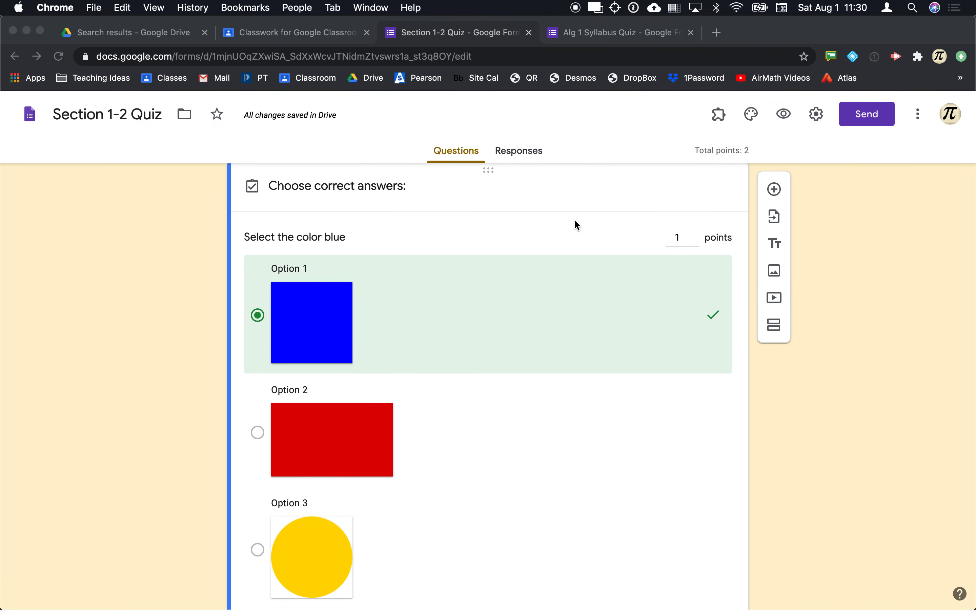
Add a new question after the color question and set its type to Checkbox grid.
scroll(522, 434, down, 3)
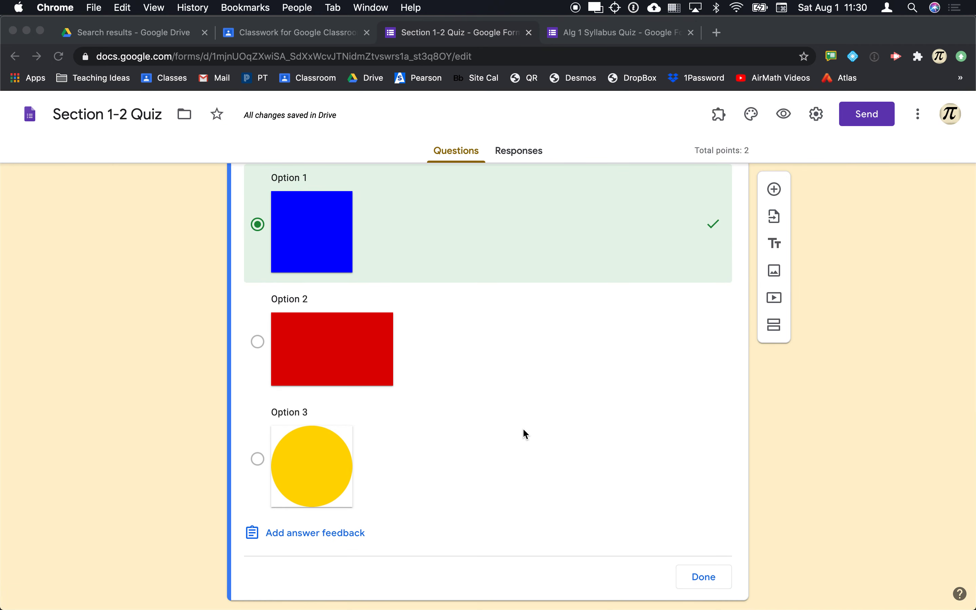
scroll(522, 428, down, 1)
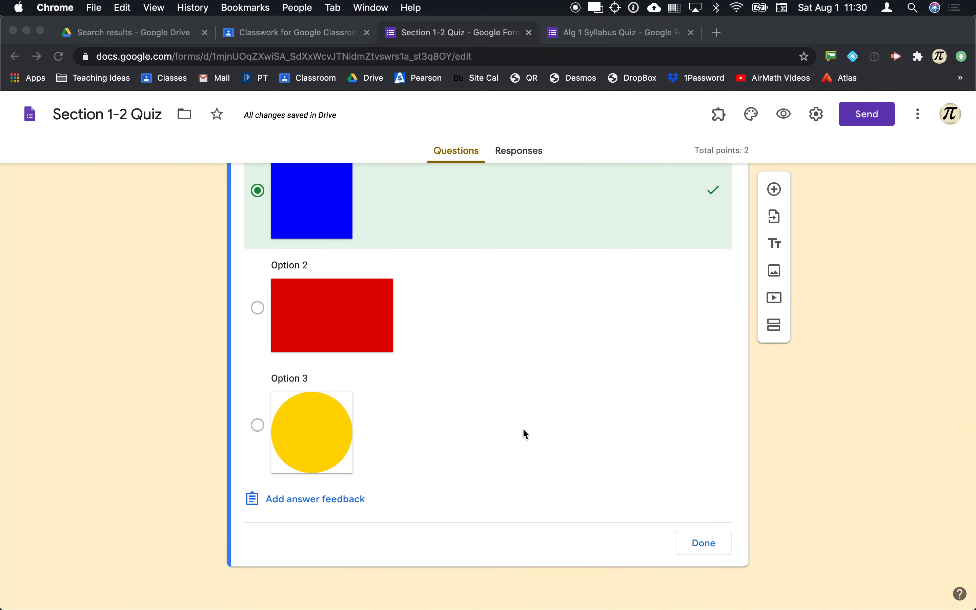
click(774, 191)
click(774, 191)
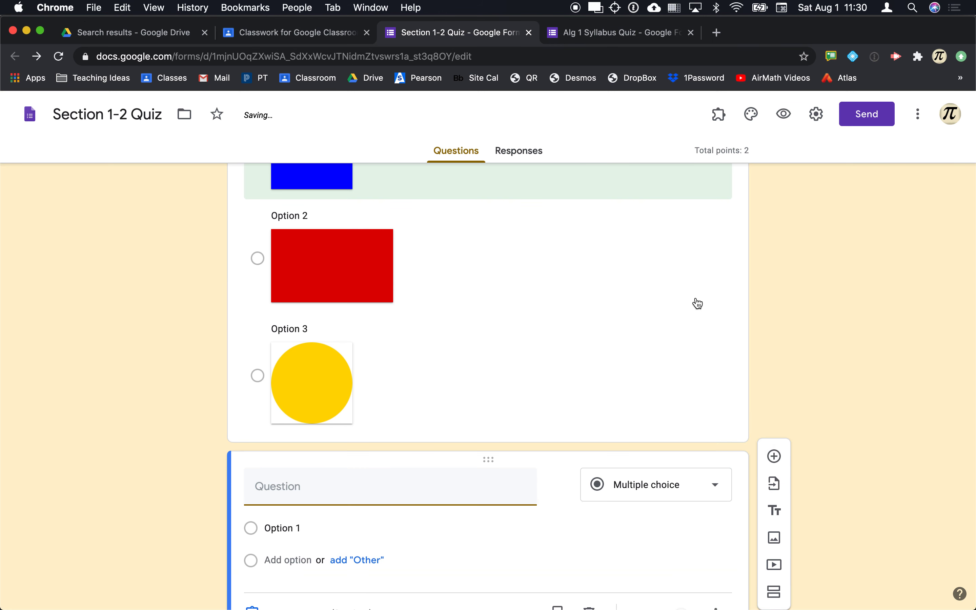
click(682, 408)
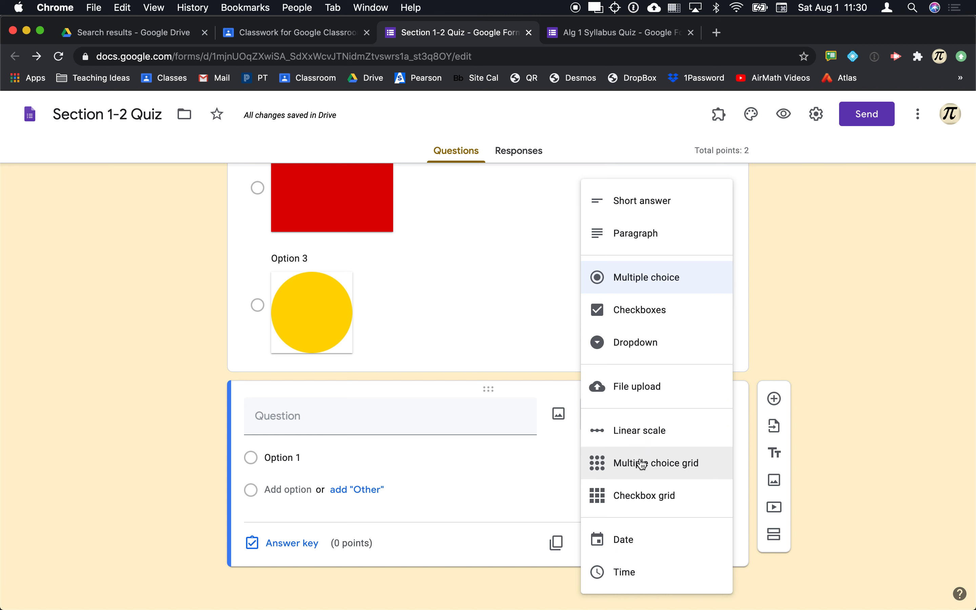
click(655, 500)
Title the grid question "What is true about each character LOTR book?".
click(370, 433)
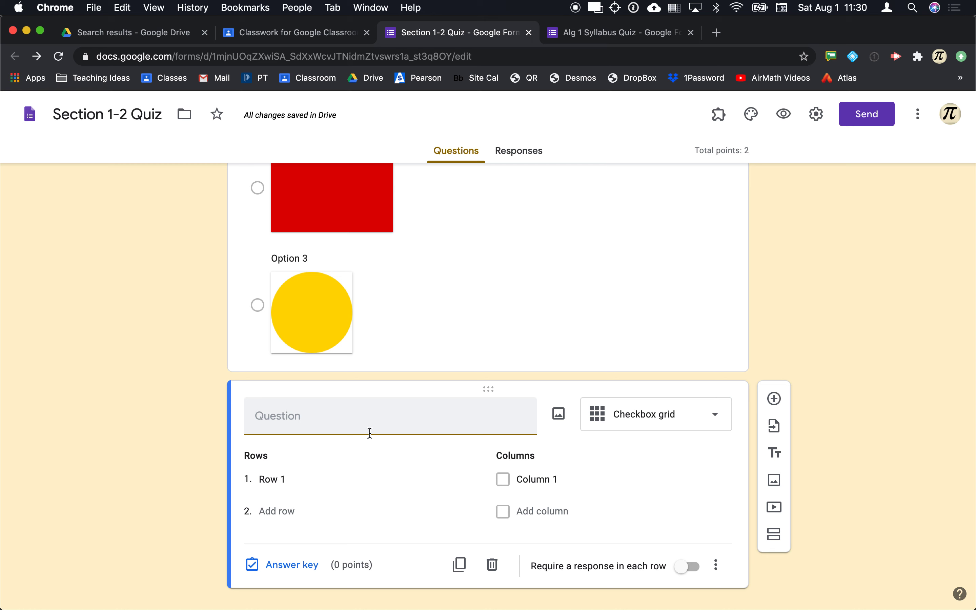
key(super+Tab)
key(shift+super+Tab)
text(What is true about each charact)
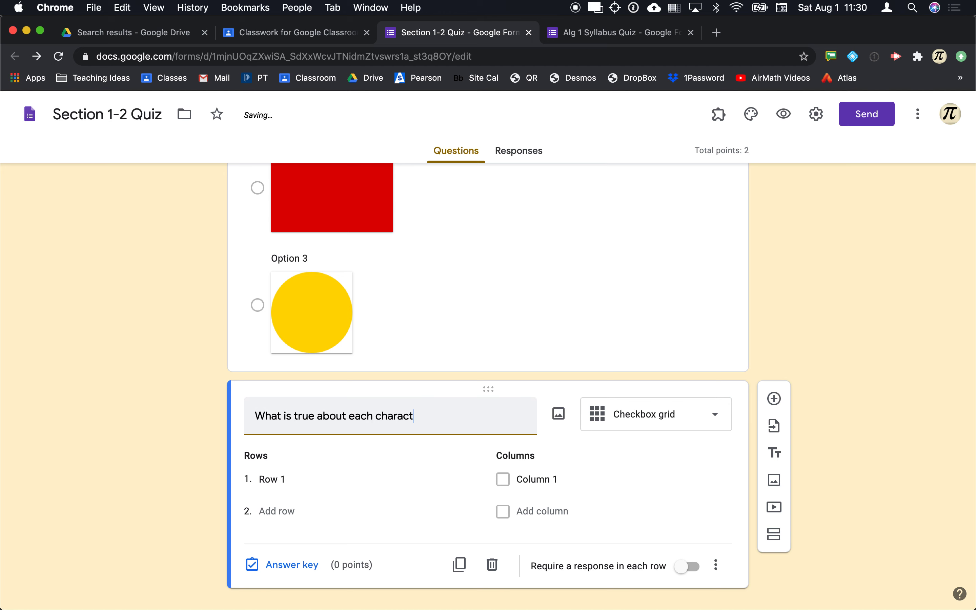
text(er LOTR)
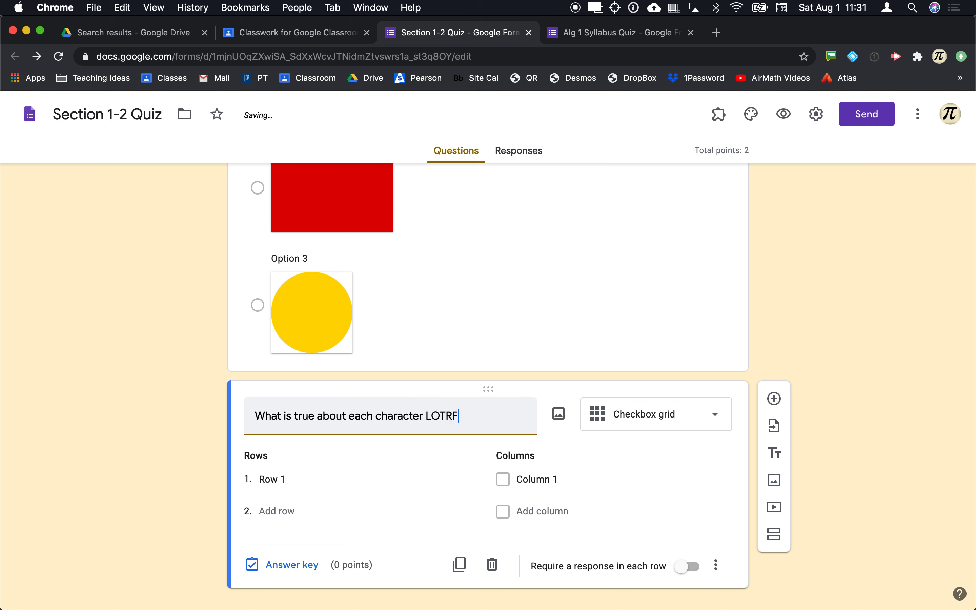
text( book?)
Name the first three rows of the checkbox grid Aragorn, Frodo and Sauron.
click(305, 478)
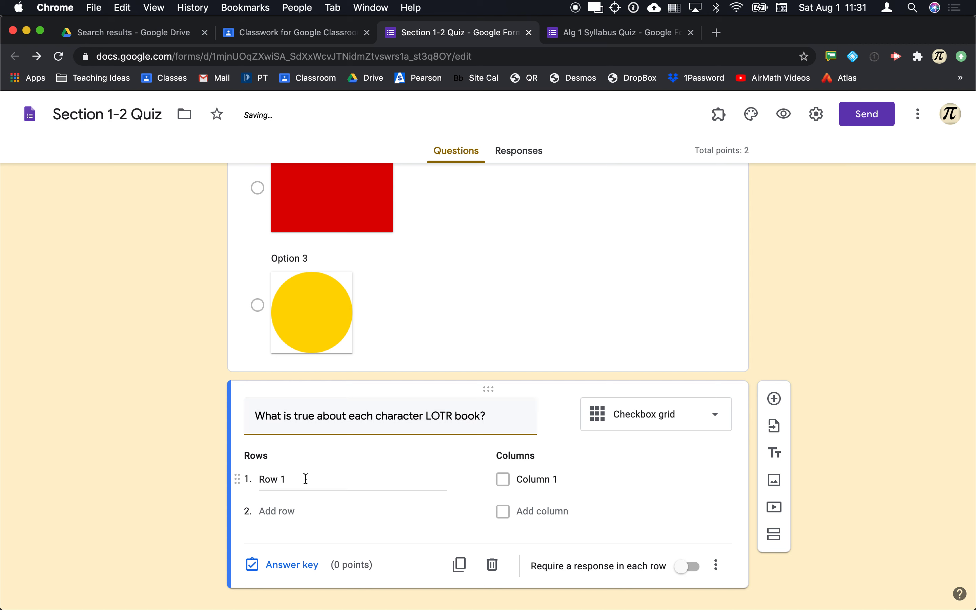
triple_click(268, 479)
text(Aragorn)
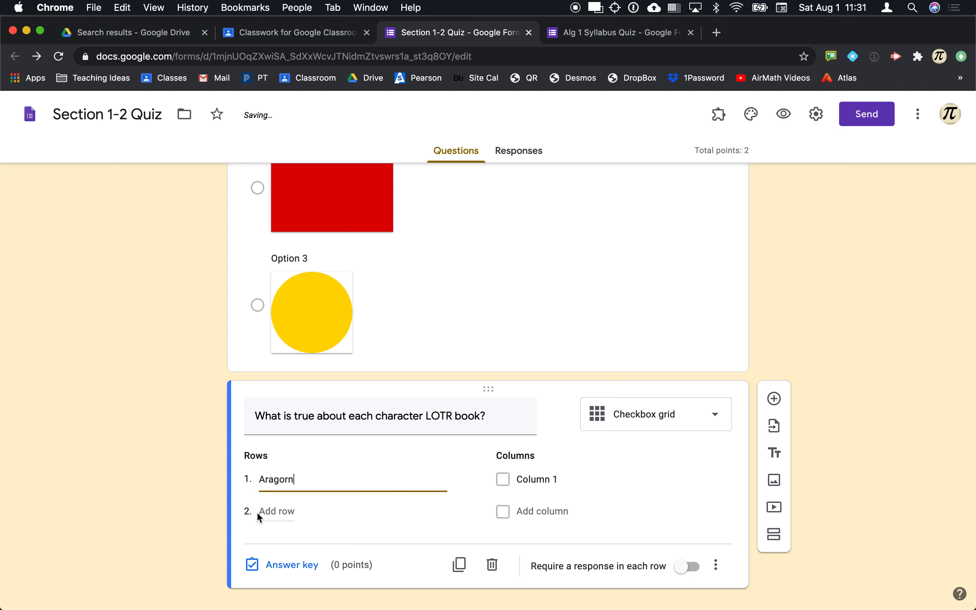
click(276, 512)
text(For)
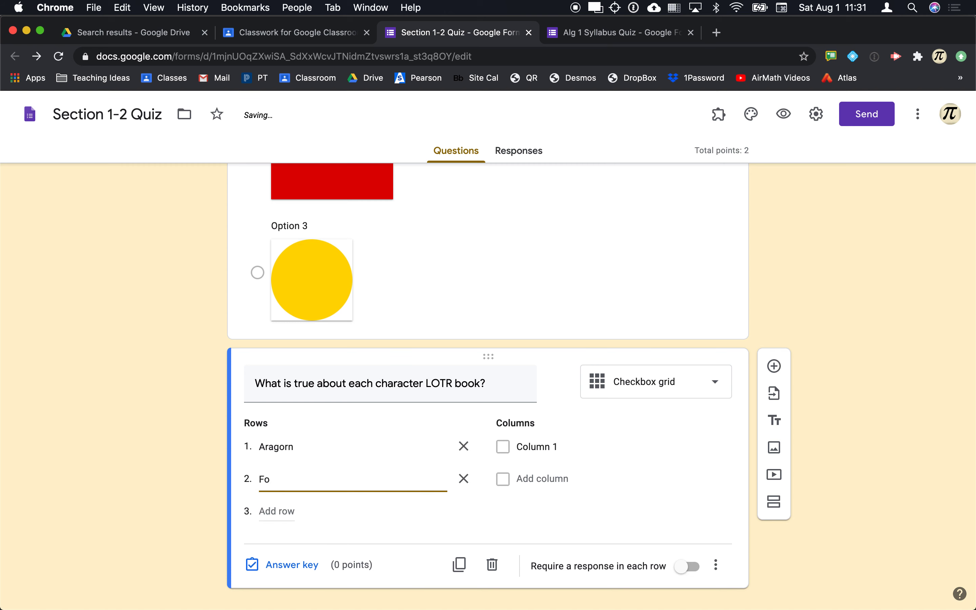
key(Return)
text(Sauron)
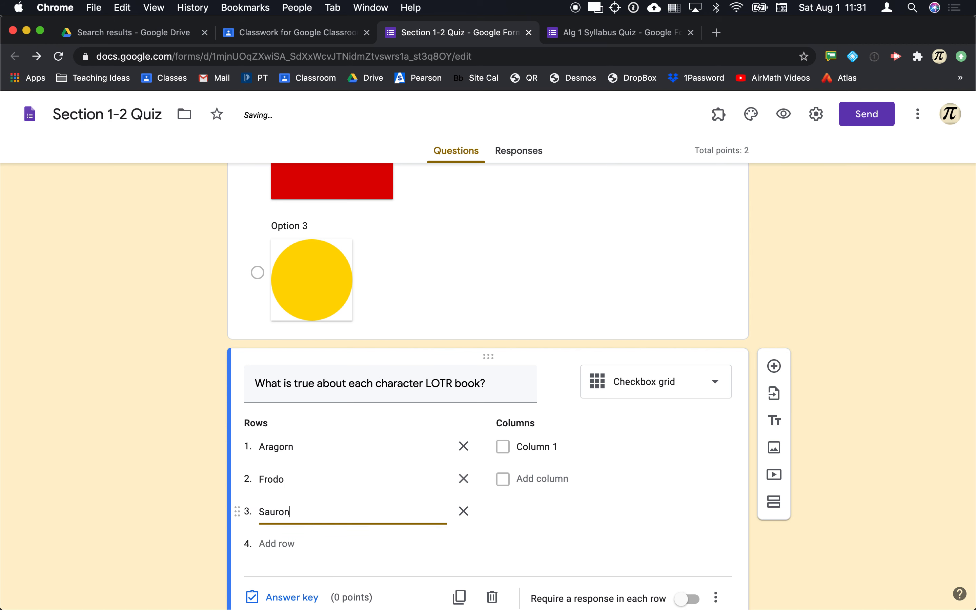
Add four more rows to the checkbox grid: Gollum, Sam, Merry and Boromir.
key(Return)
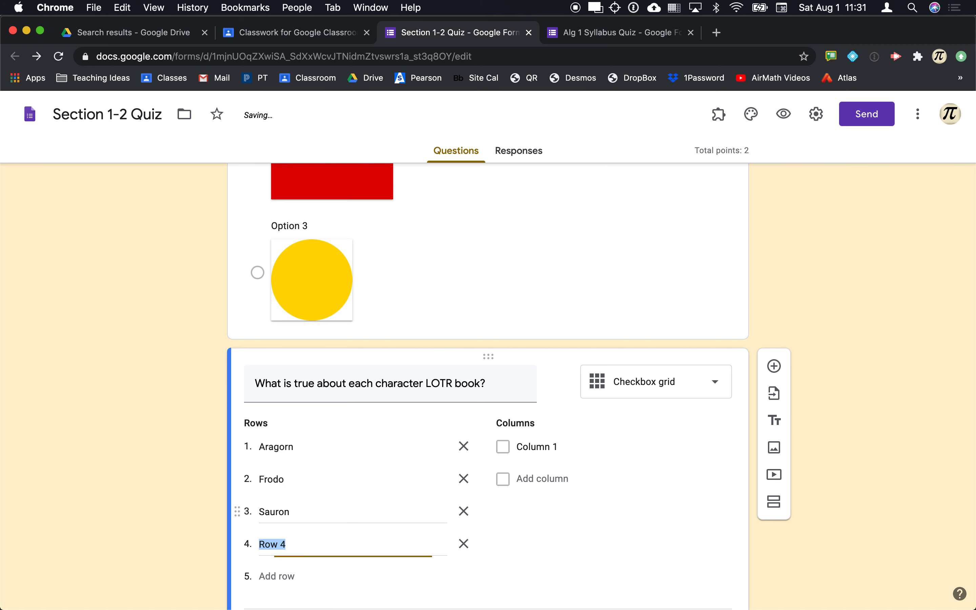
text(Gollum)
key(Return)
text(Sam)
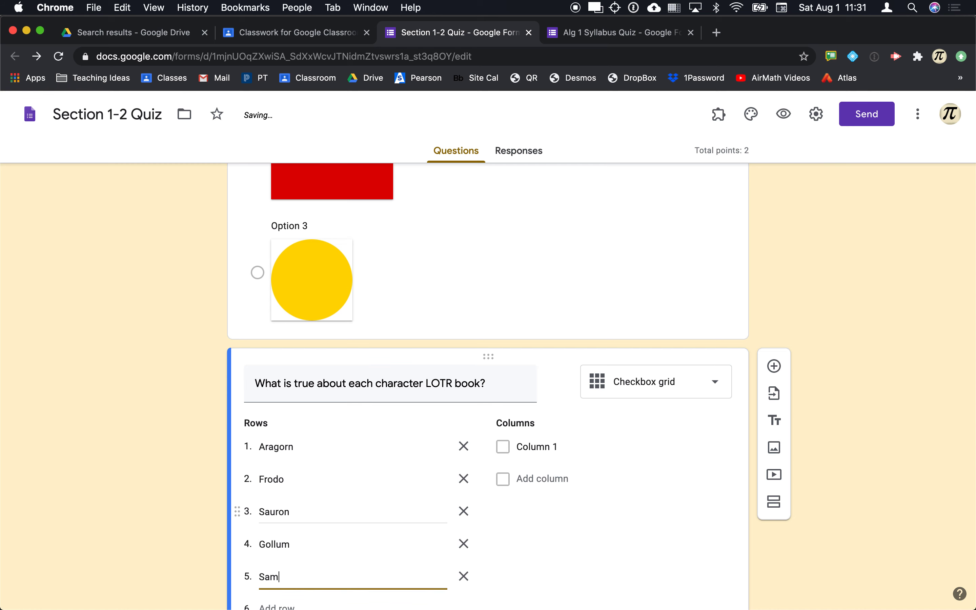
key(Return)
text(Merry)
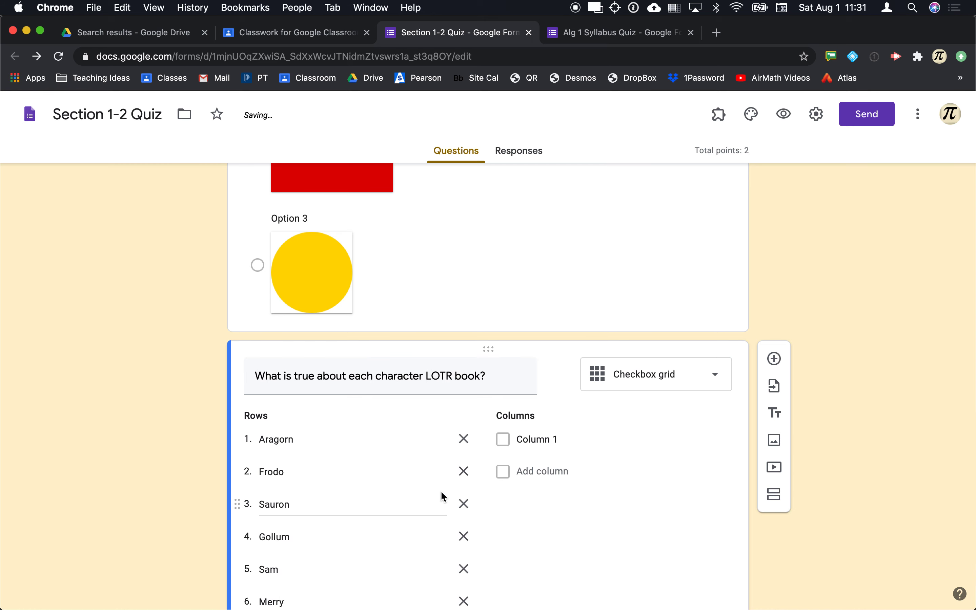
scroll(439, 492, down, 3)
click(306, 518)
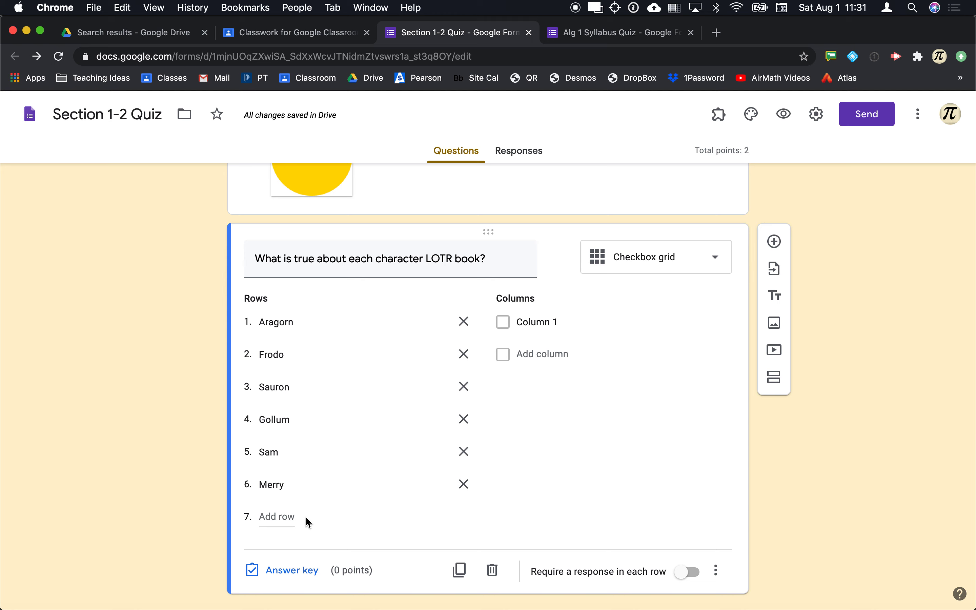
click(275, 524)
text(Boromir)
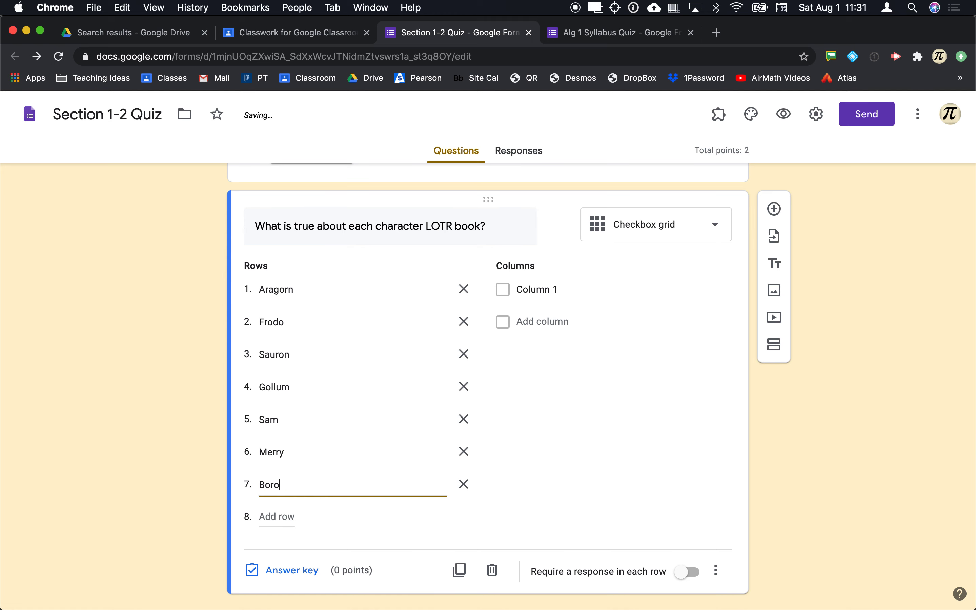
Name the grid's first column "Is a hobbit" and add a second column "has been an "owner" of the Ring".
click(549, 291)
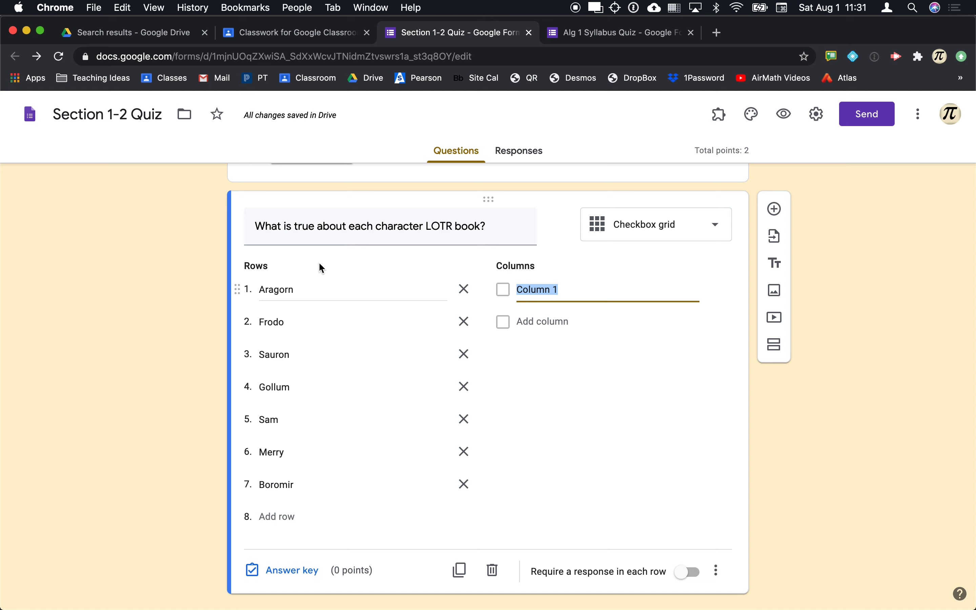
text(Is )
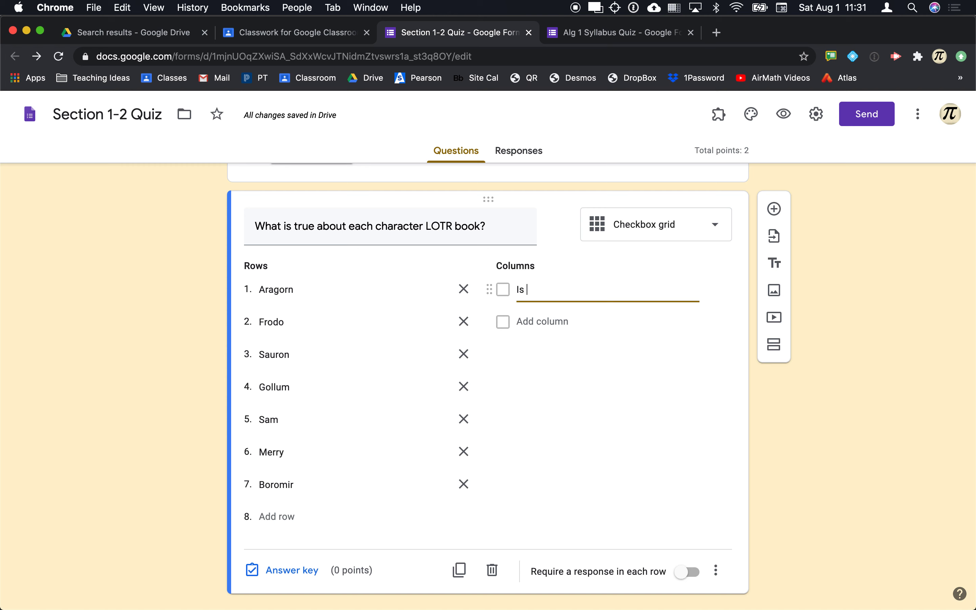
text(a hobbit)
click(551, 322)
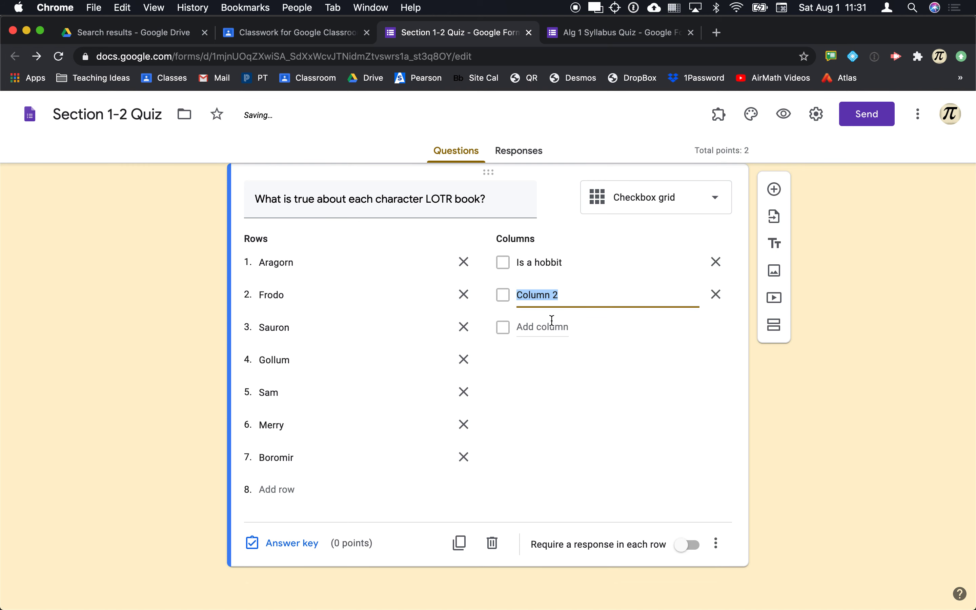
text(Is)
text(n an "o)
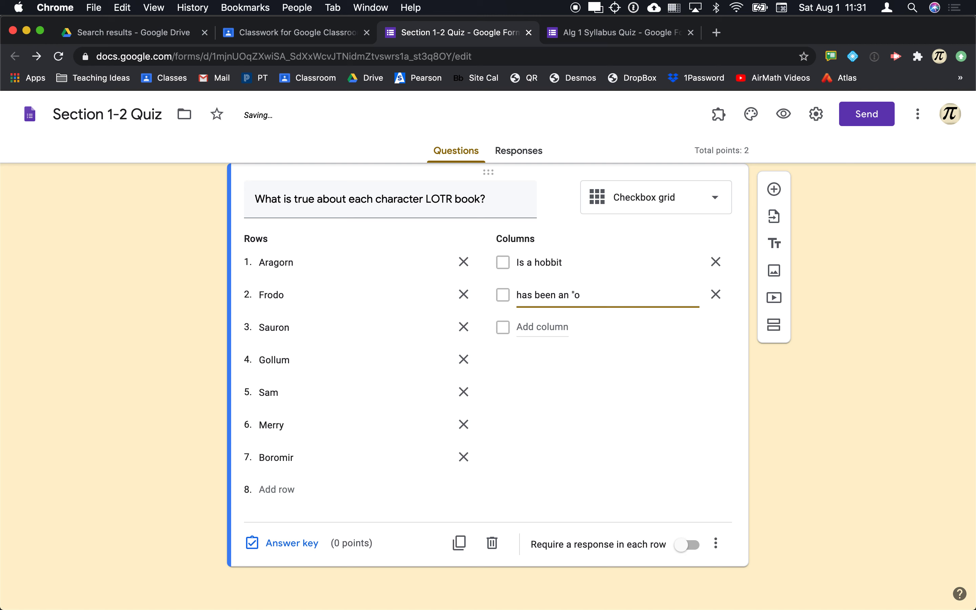
text(wner" fo the )
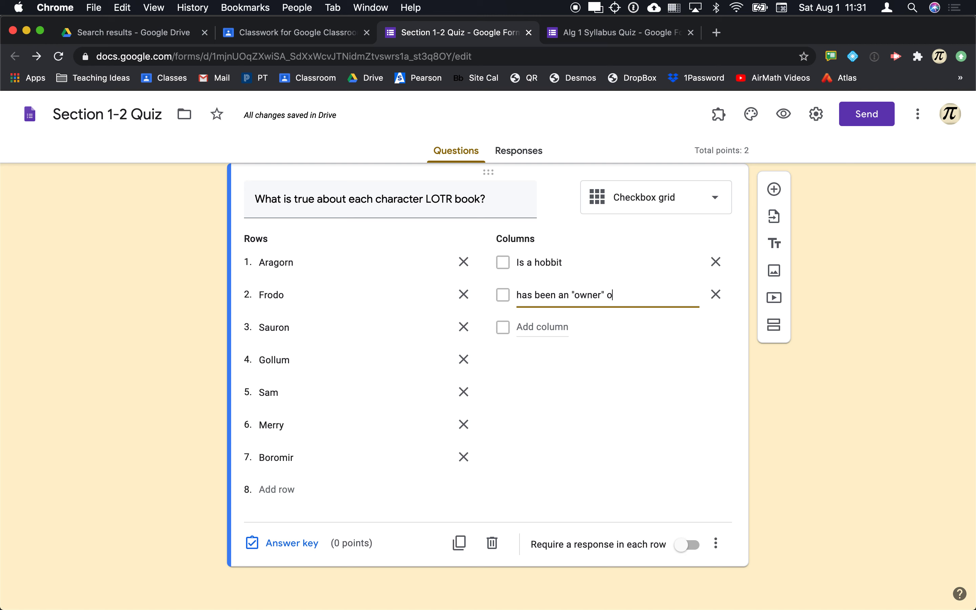
text(Ring)
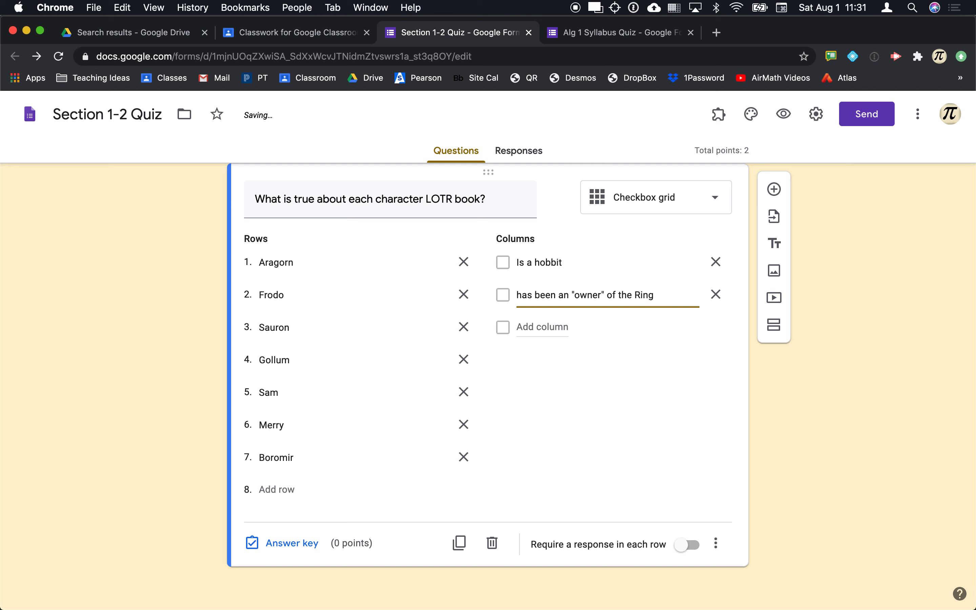
Add the grid columns "Tries to take possession of the Ring" and "Is a man", and require a response in each row.
click(537, 325)
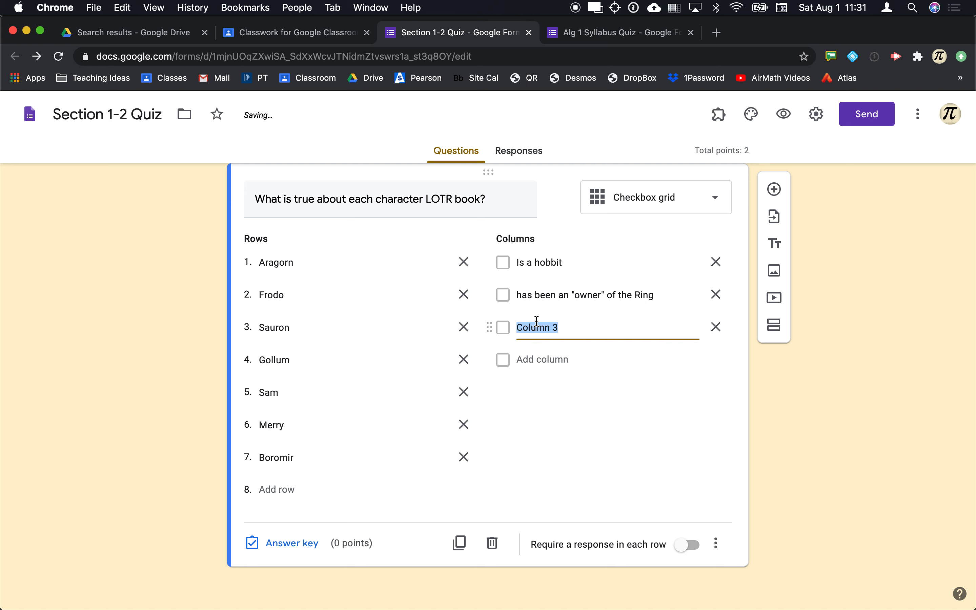
text(Tries to take possession o)
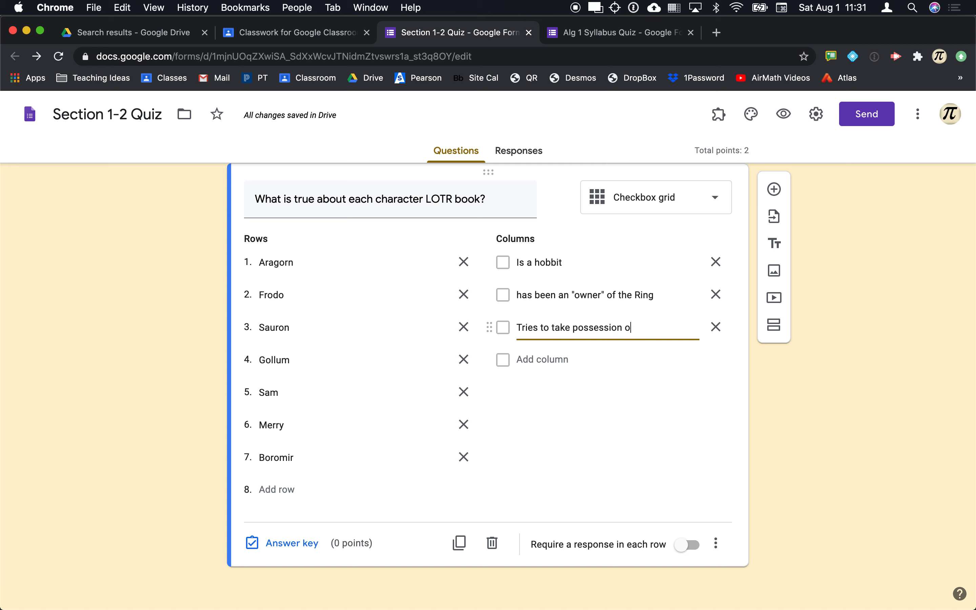
text(f the Ring)
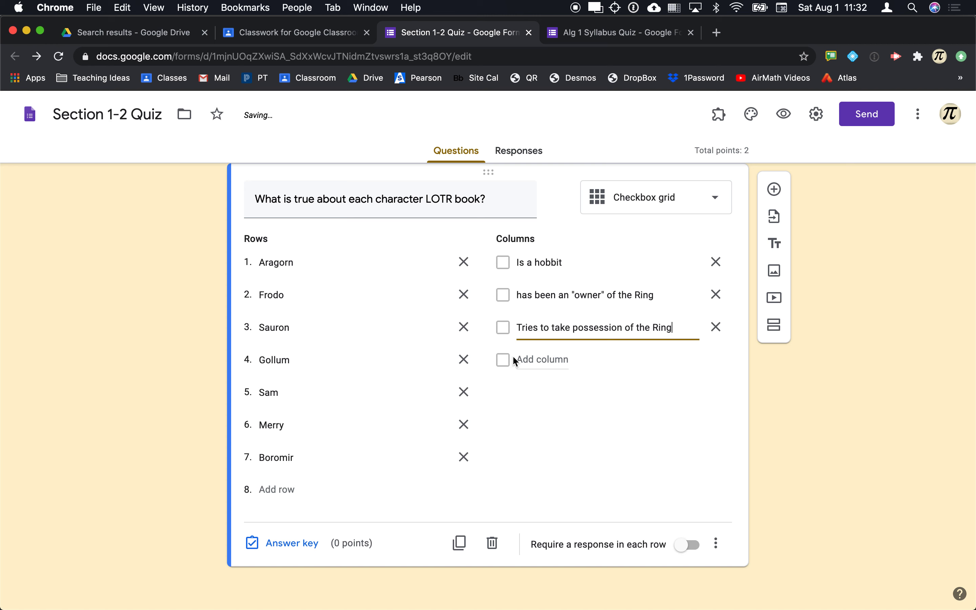
click(541, 359)
text(Is a )
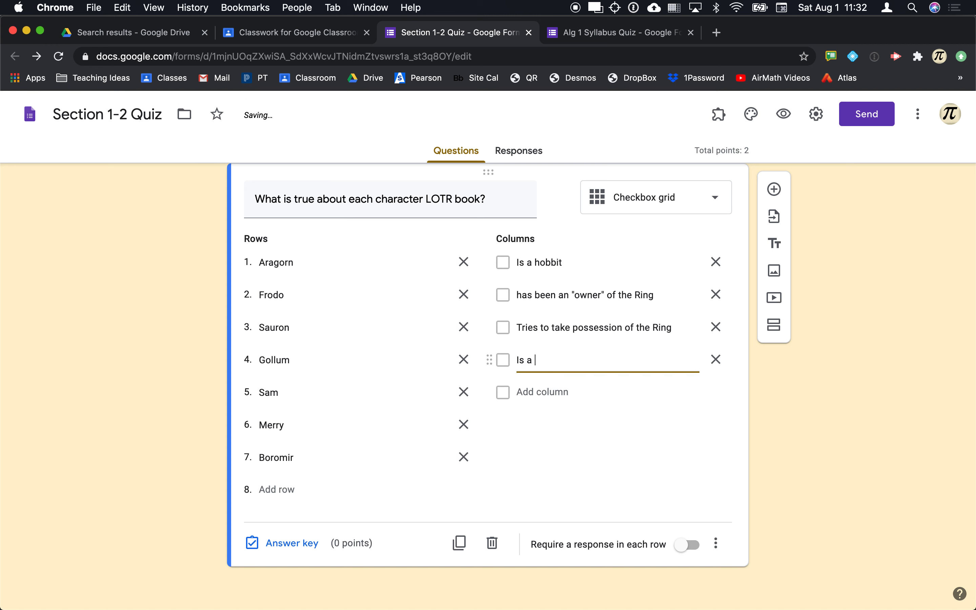
text(man)
click(694, 544)
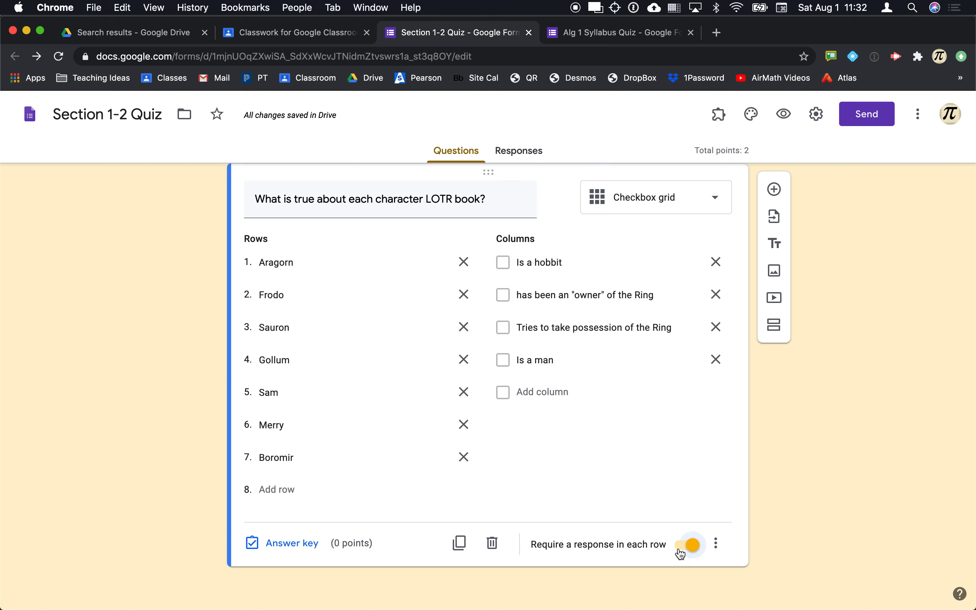
In the grid's answer key, mark Aragorn as a man, Frodo as hobbit and Ring owner, and Sauron as Ring owner who tries to take it.
click(303, 545)
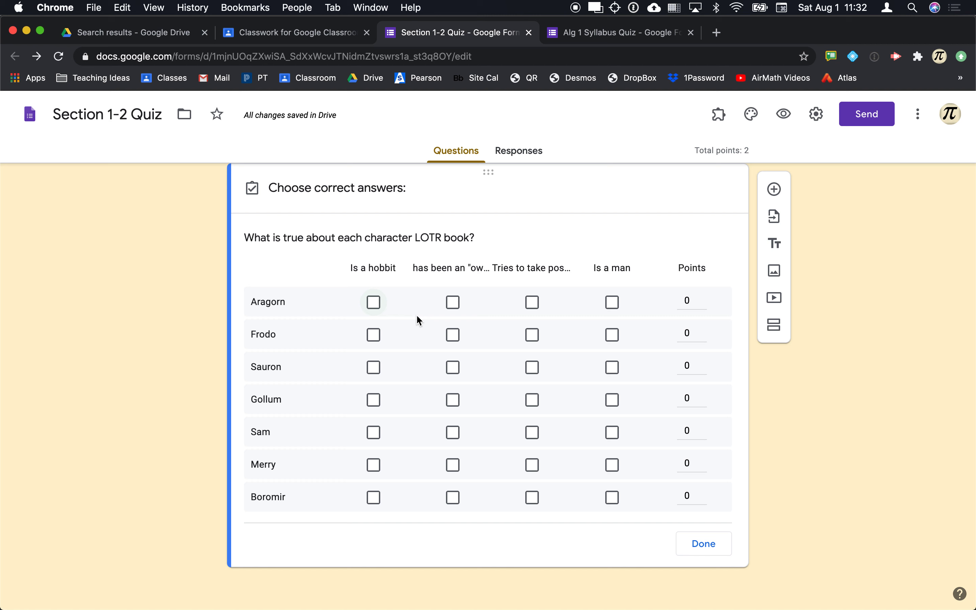
click(611, 305)
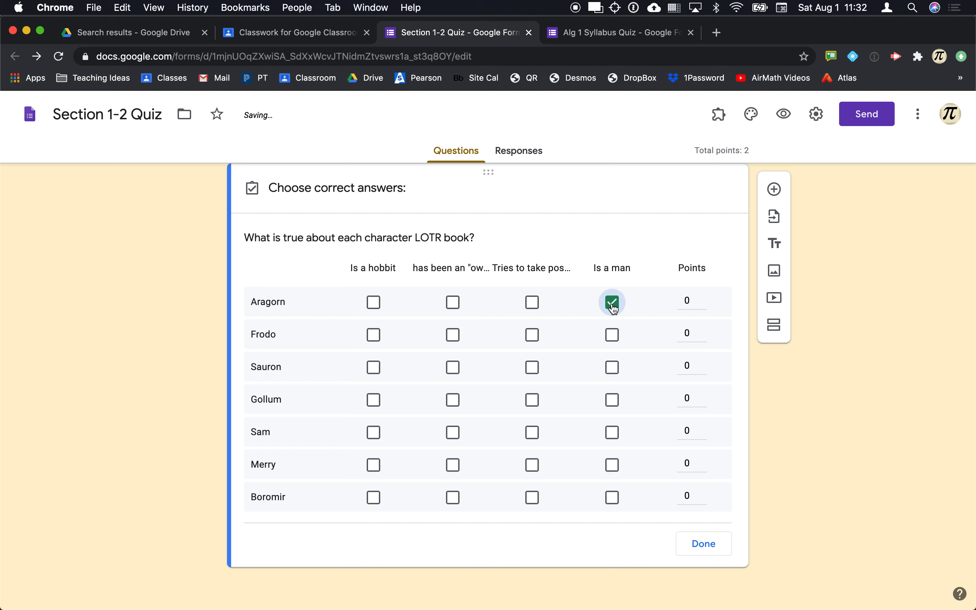
click(374, 333)
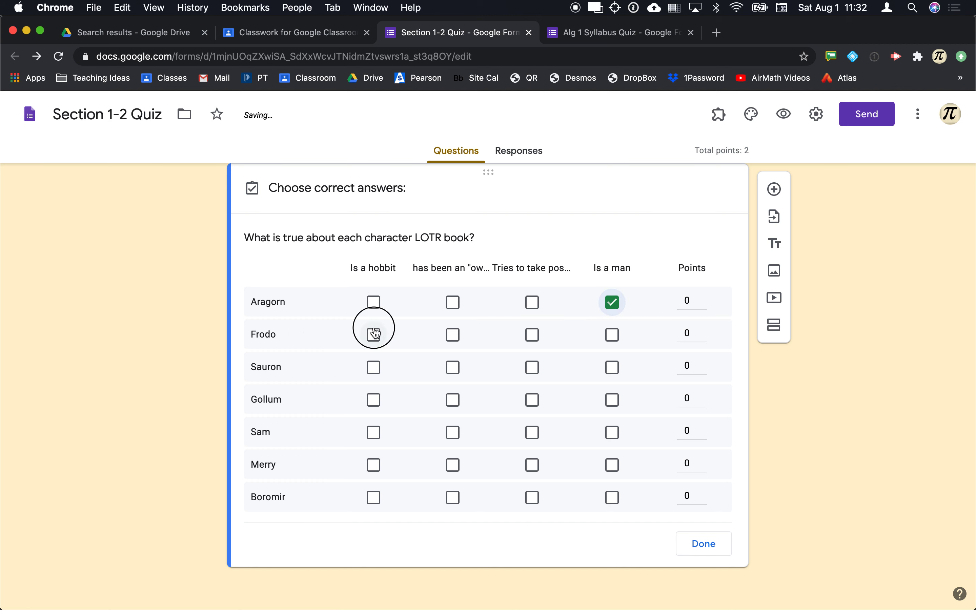
click(454, 339)
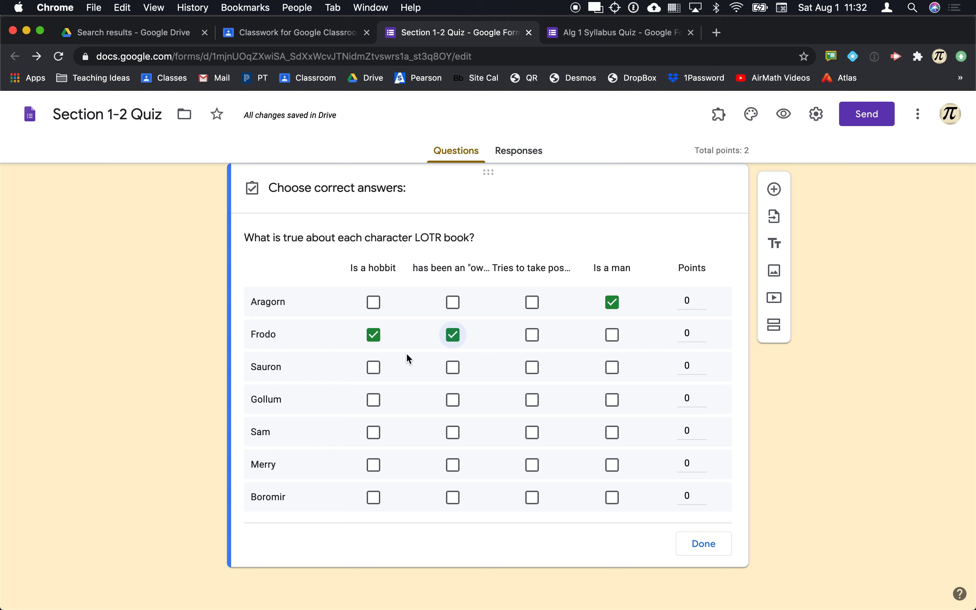
click(452, 367)
click(531, 369)
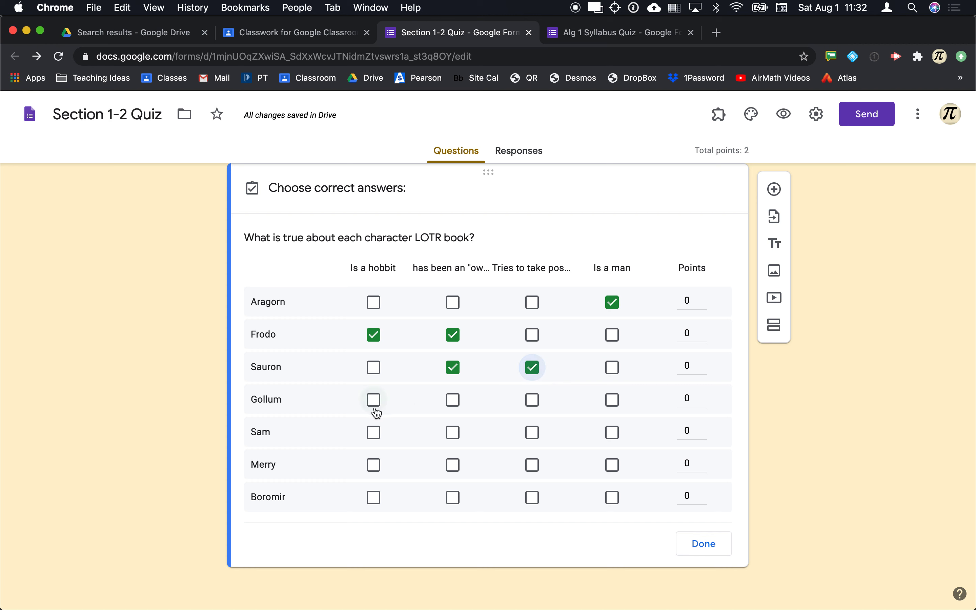
Mark Gollum as Ring owner who tries to take it, Merry and Sam as hobbits, and Boromir as a man who tries to take it.
click(452, 399)
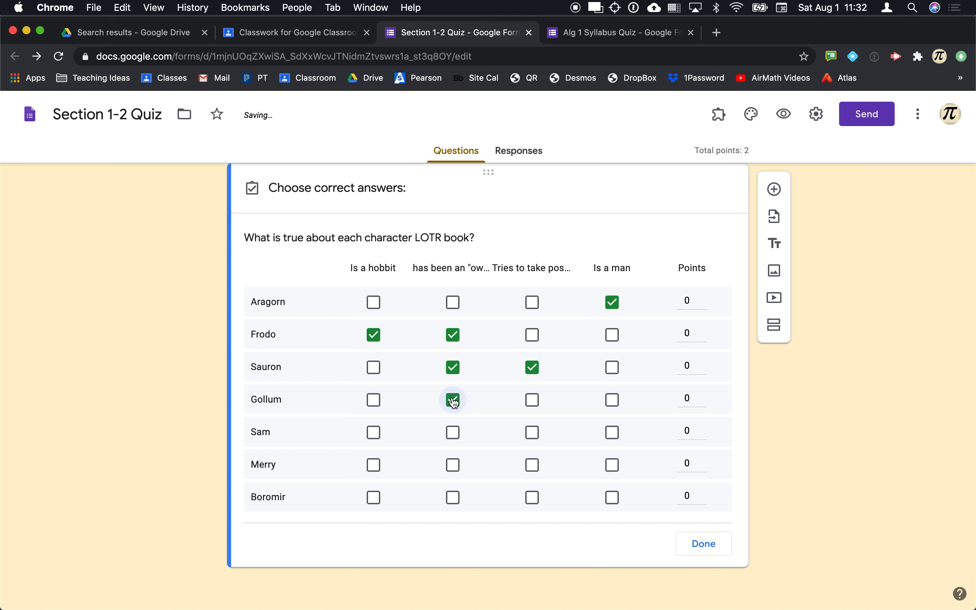
click(533, 400)
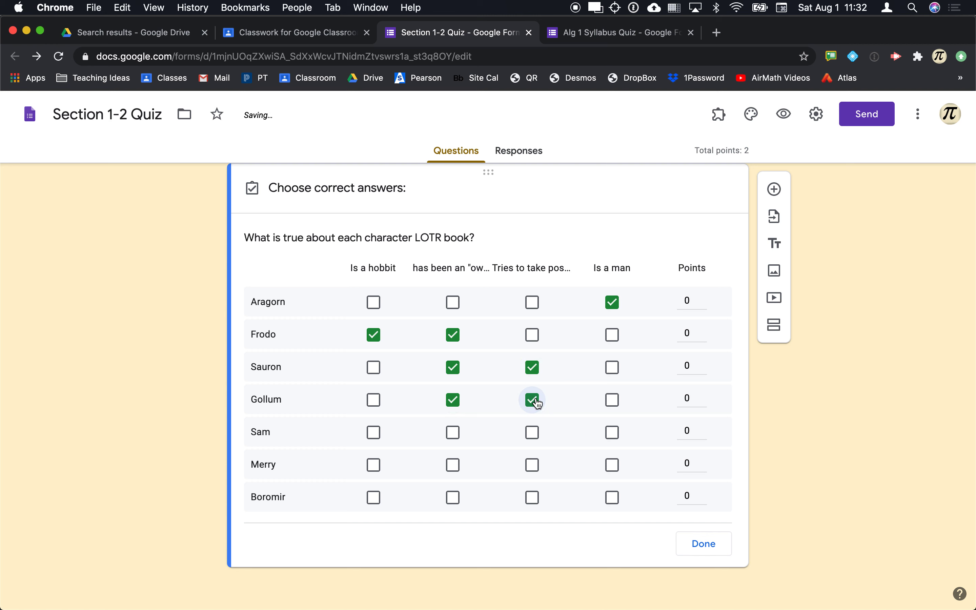
click(373, 464)
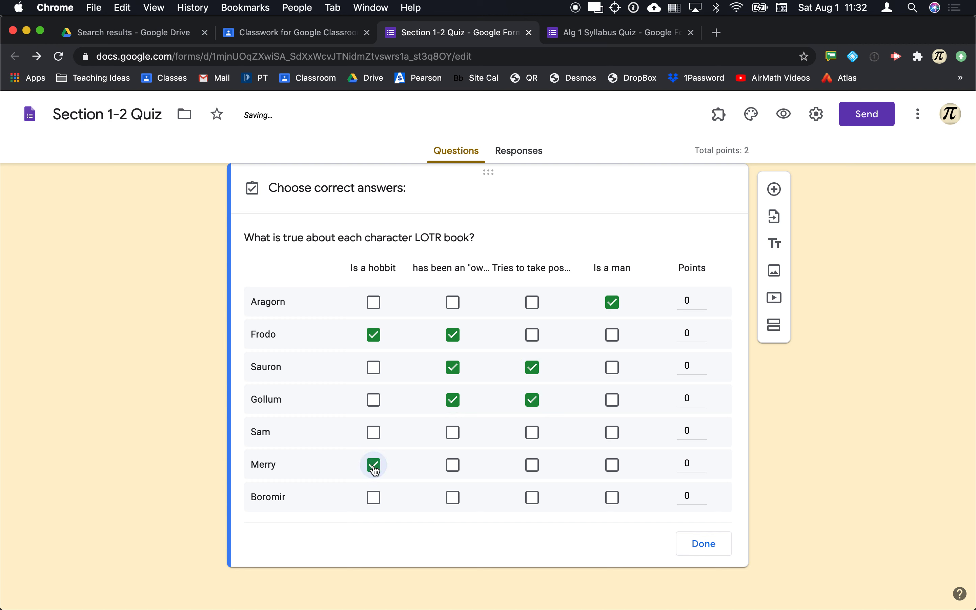
click(612, 498)
click(532, 500)
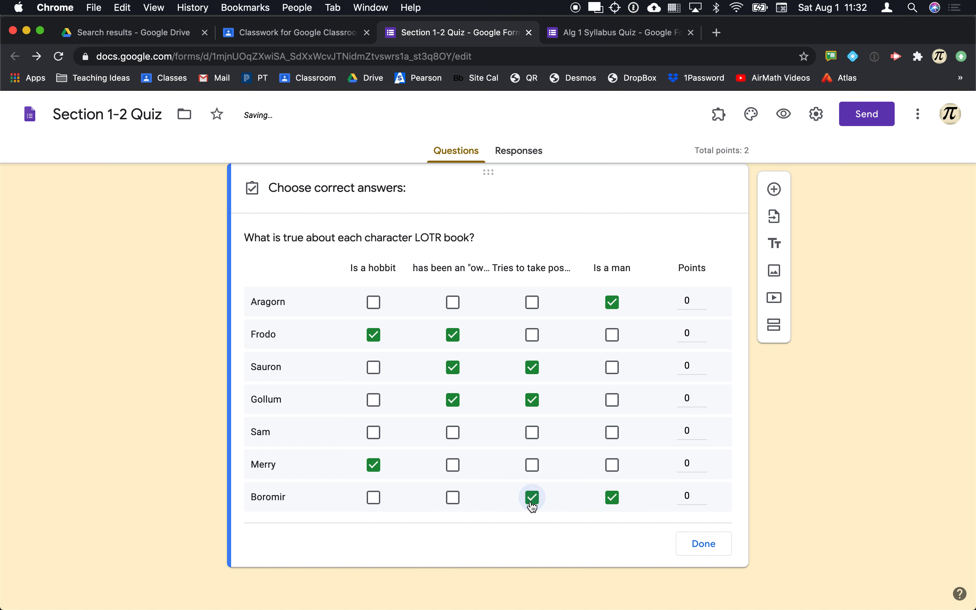
click(373, 437)
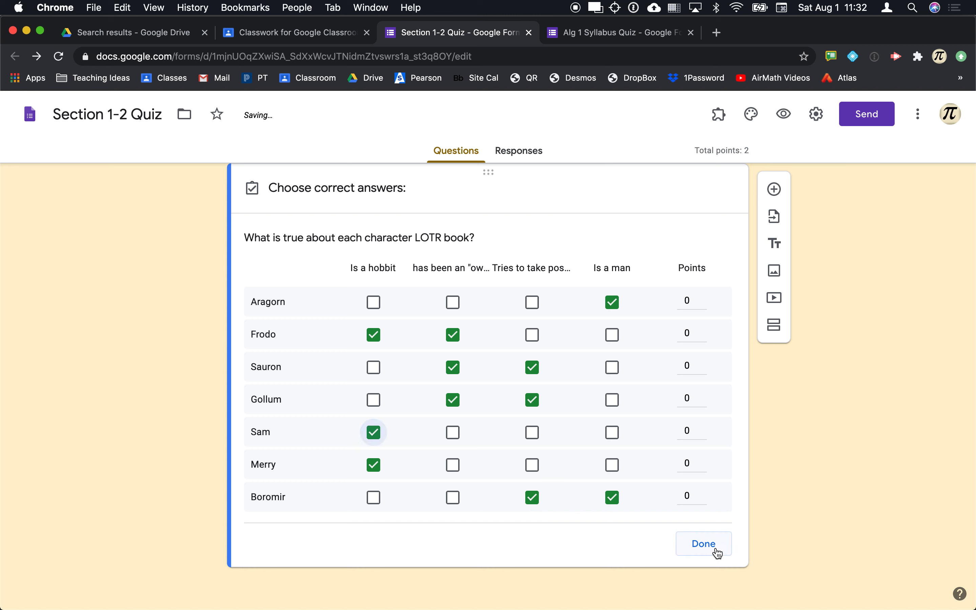
Set the row points to 1 for Aragorn and 2 each for Frodo, Sauron and Gollum, and finish the answer key.
click(687, 301)
click(702, 297)
click(703, 329)
click(703, 329)
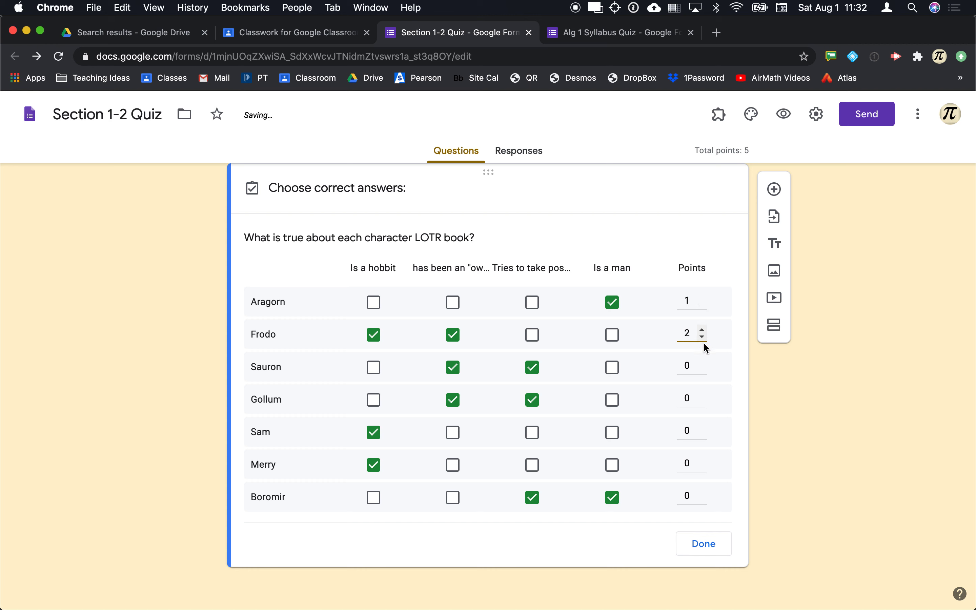
click(702, 362)
click(702, 362)
click(702, 394)
click(702, 394)
click(700, 430)
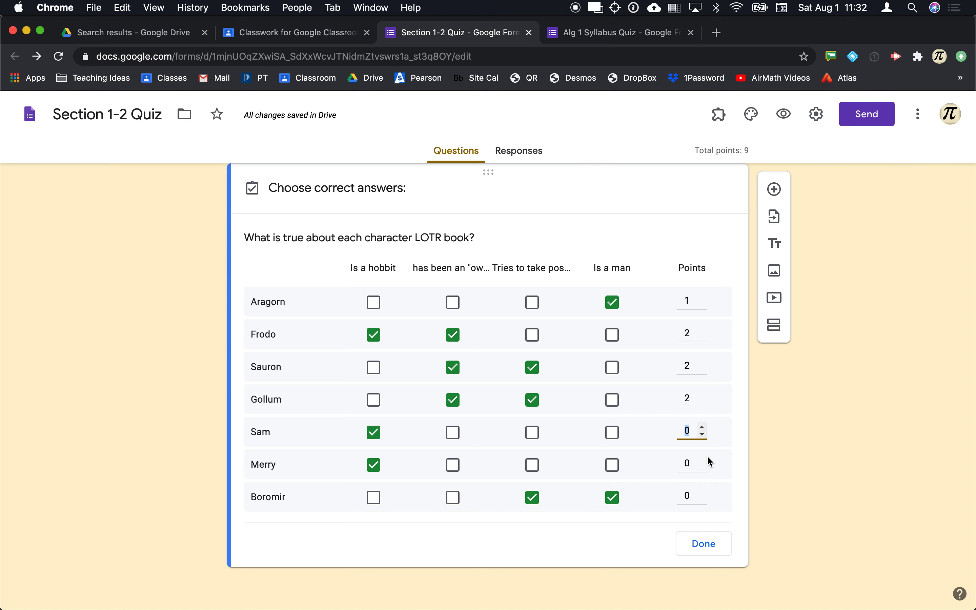
click(703, 544)
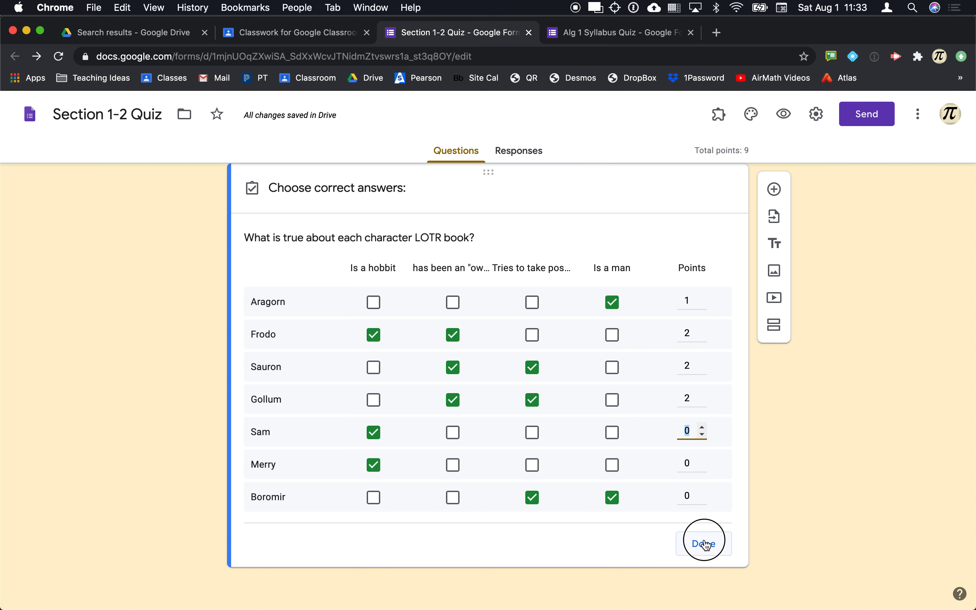
Preview the form, test the checkbox grid by answering the Aragorn and Frodo rows, and discard the preview.
click(786, 117)
scroll(556, 368, down, 15)
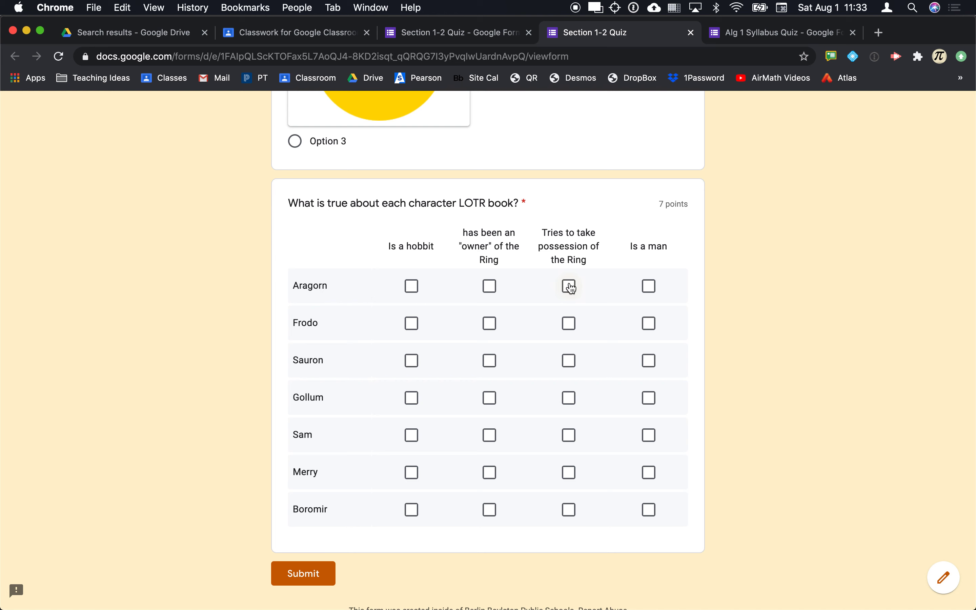
click(648, 286)
click(413, 326)
click(490, 327)
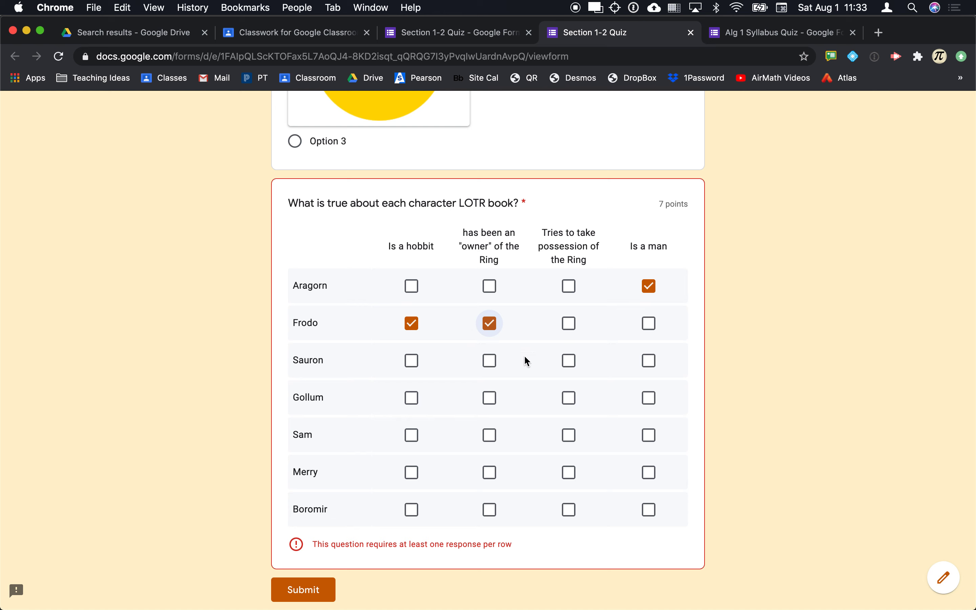
key(super+r)
click(595, 218)
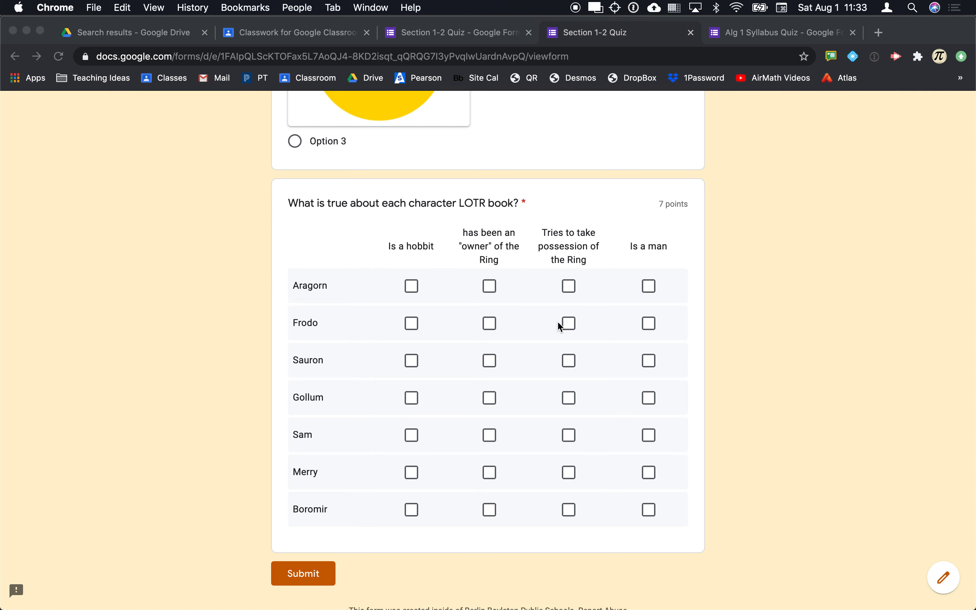
click(475, 32)
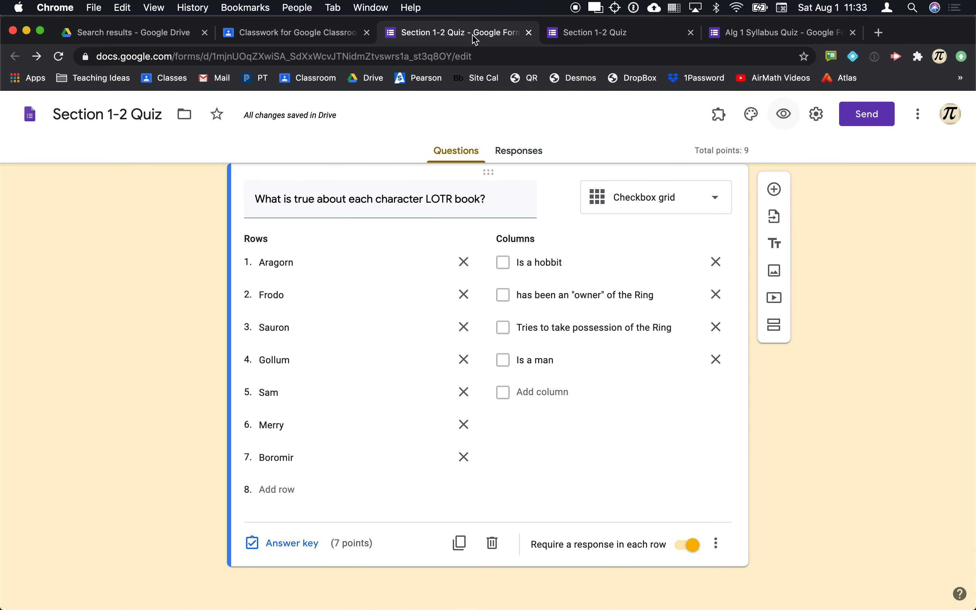
click(690, 33)
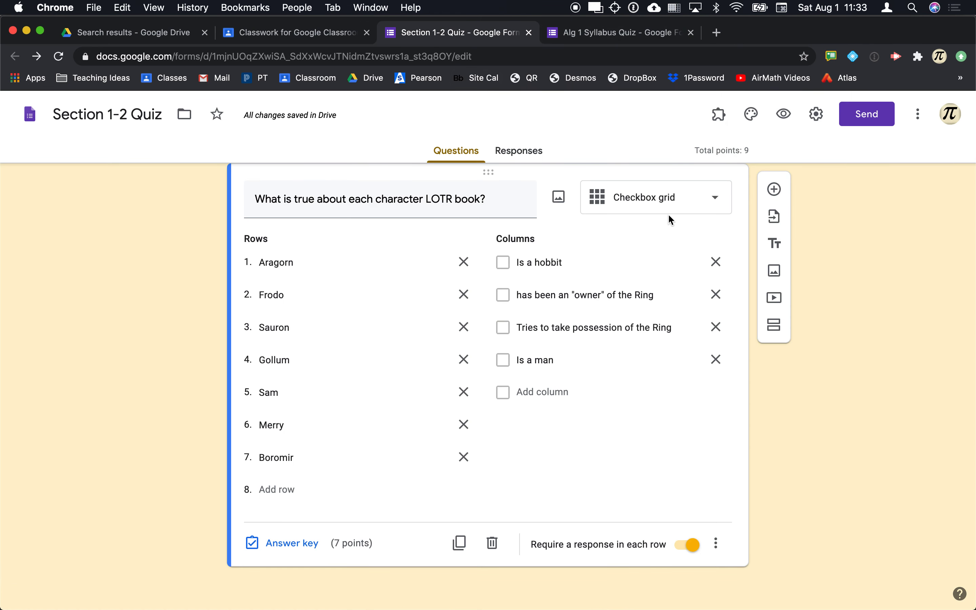
Change the LOTR character question to a multiple choice grid and preview it in the form.
click(669, 203)
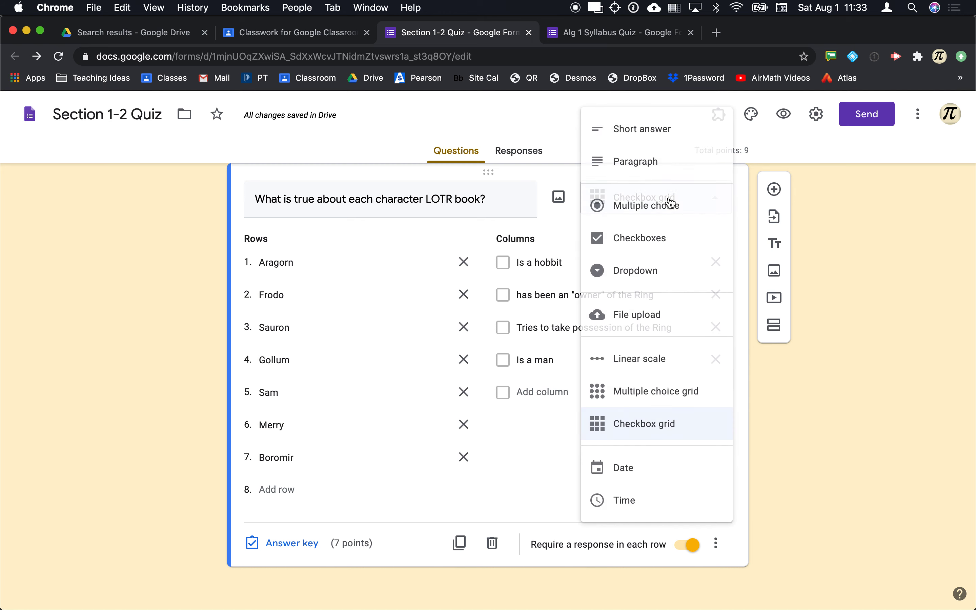
click(647, 402)
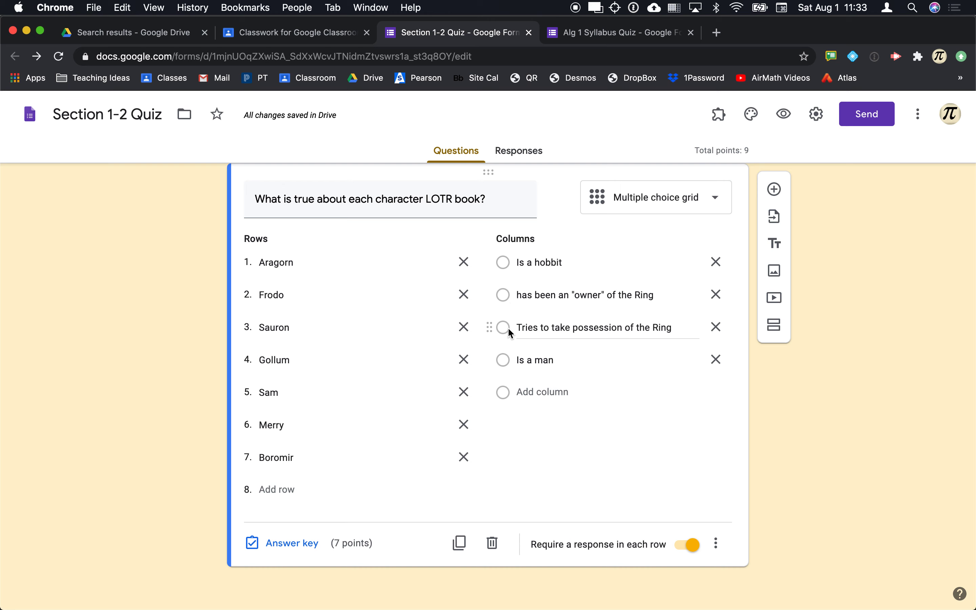
click(784, 114)
scroll(550, 401, down, 15)
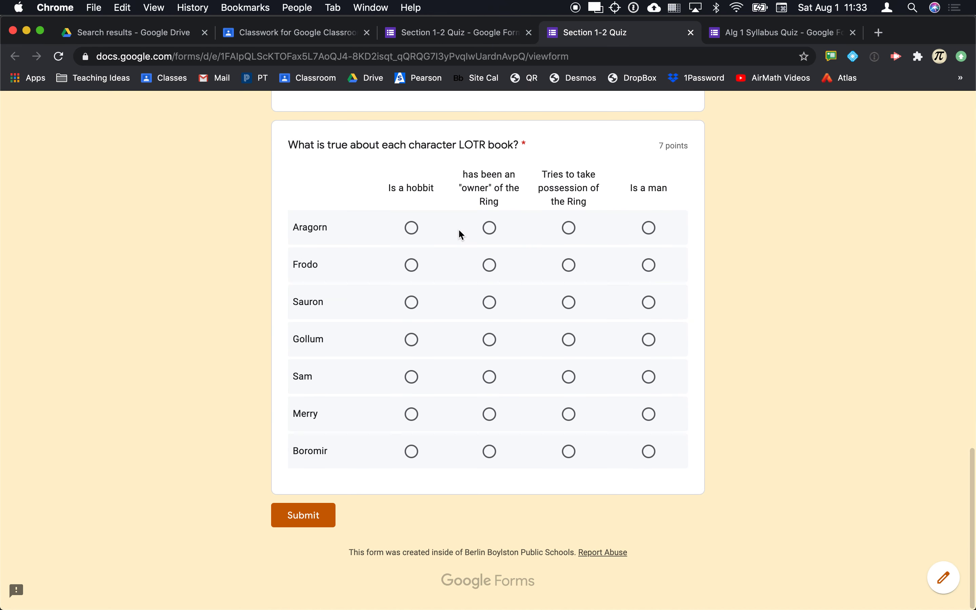
Test the multiple choice grid by choosing and changing answers across the character rows, and discard the preview.
click(494, 230)
click(412, 265)
click(489, 302)
click(490, 342)
click(489, 376)
click(489, 414)
click(490, 451)
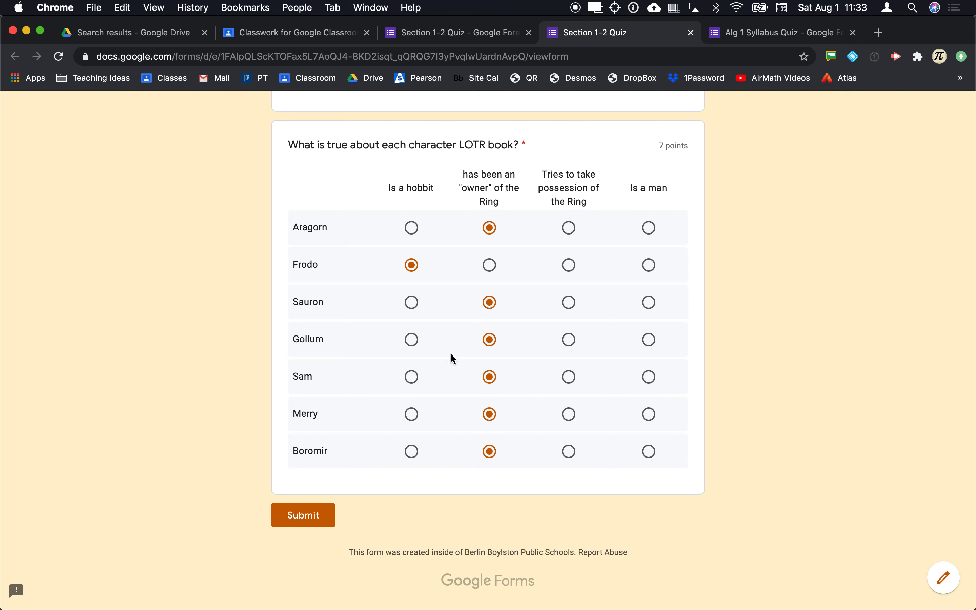
click(412, 340)
click(574, 379)
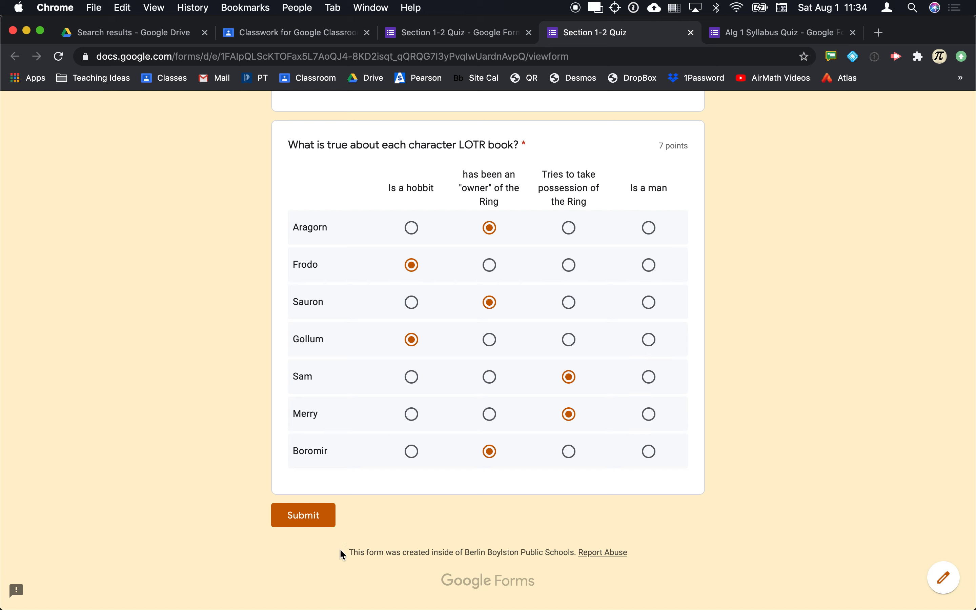
key(super+w)
click(596, 219)
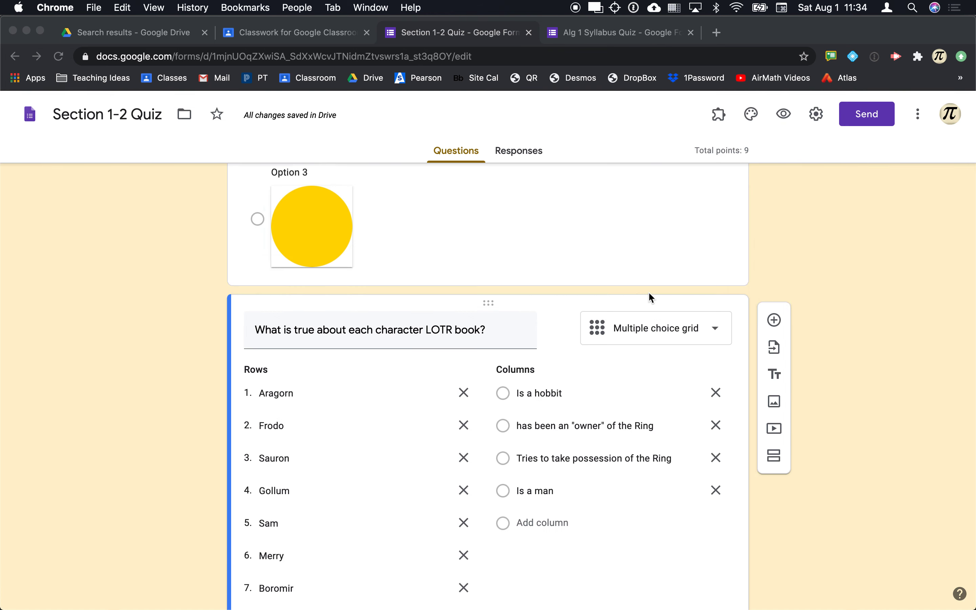
Examine the question types available for the "What is the answer to life, the universe, and everything?" question.
scroll(616, 396, down, 4)
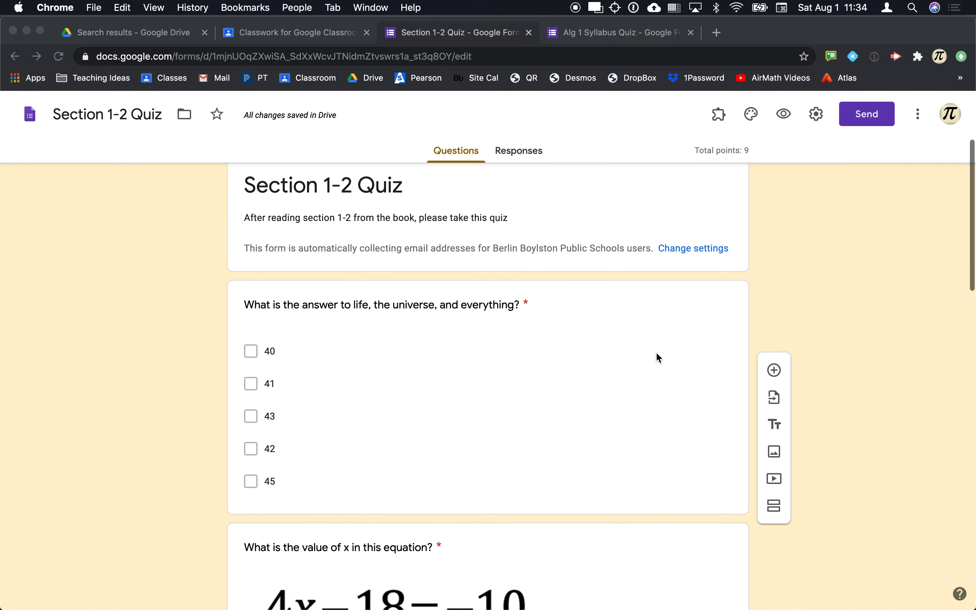
click(625, 327)
click(665, 322)
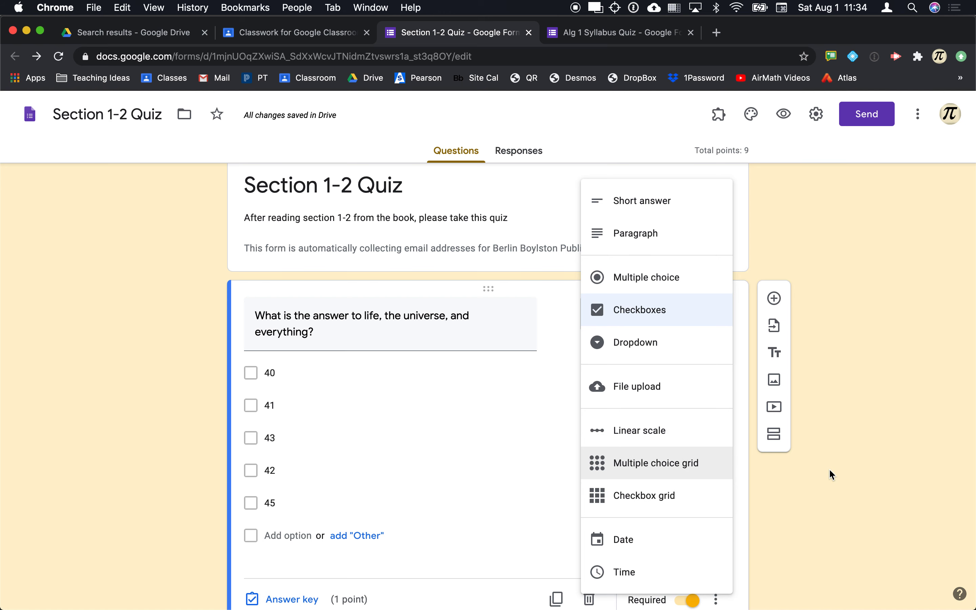
click(503, 444)
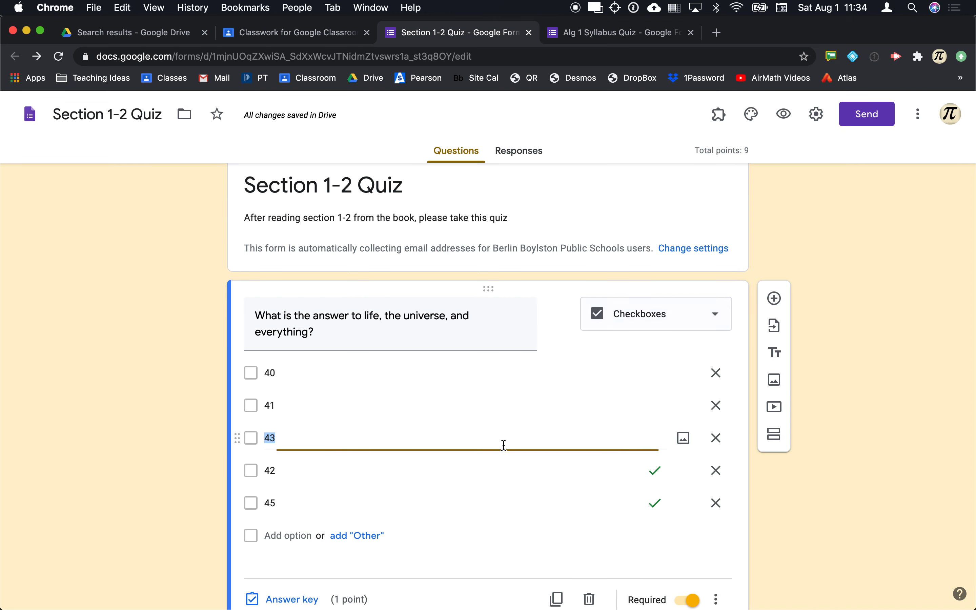
scroll(503, 445, down, 2)
right_click(503, 444)
click(483, 250)
scroll(483, 250, down, 3)
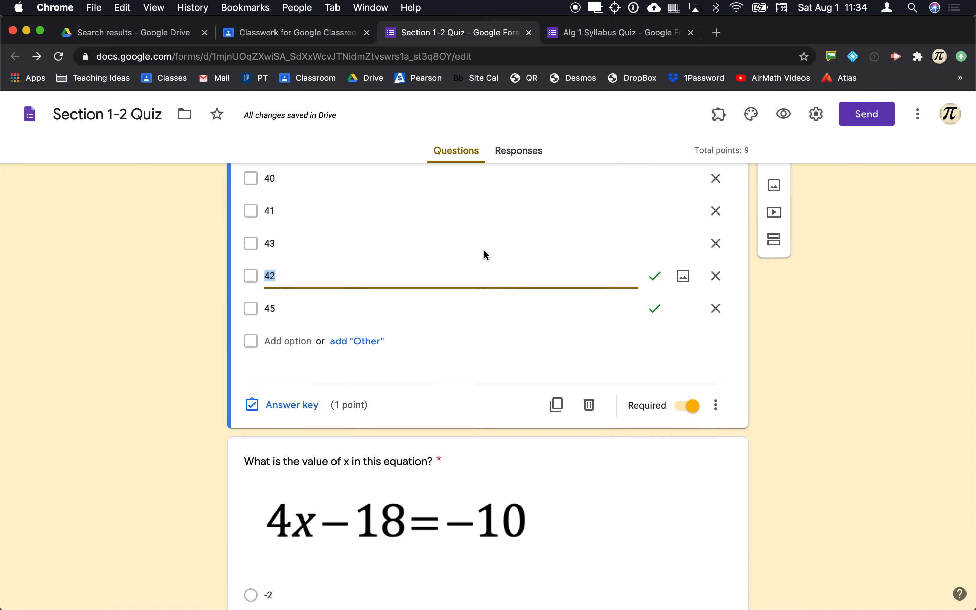
Add a new question below the LOTR character grid question.
scroll(525, 323, down, 10)
click(711, 279)
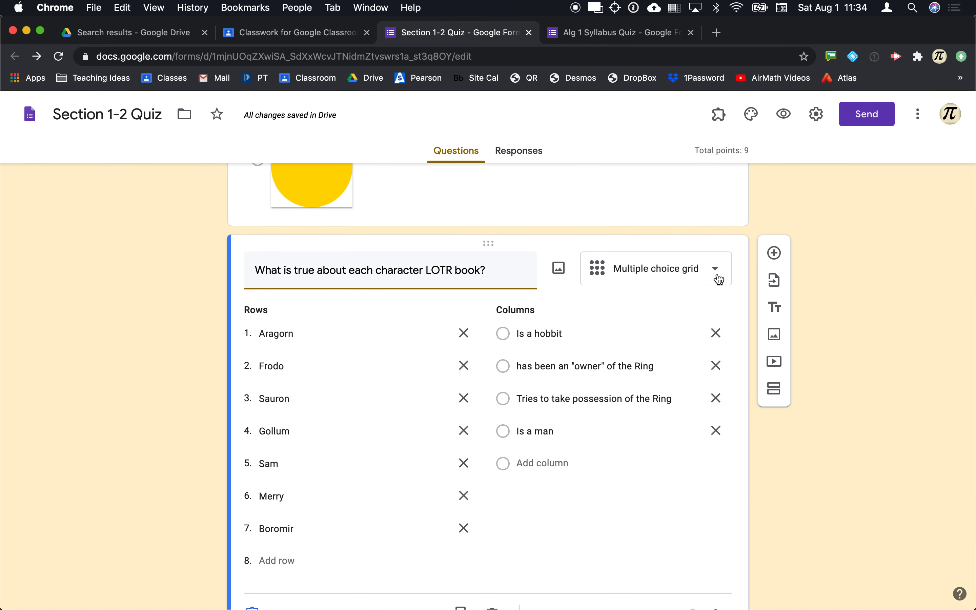
click(774, 252)
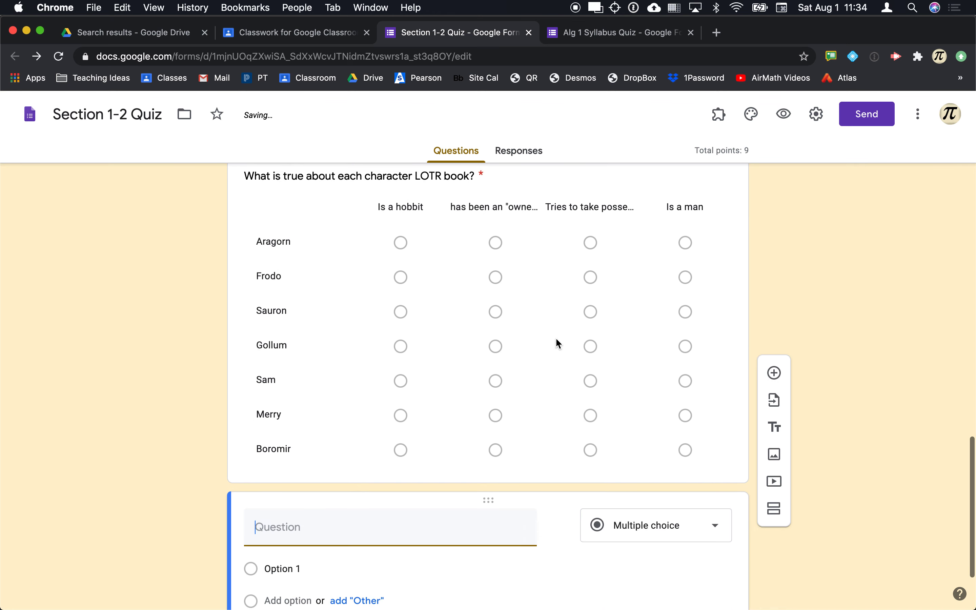
Enter "How much do you enyoy math?" as the text of the new question.
text(How much do you)
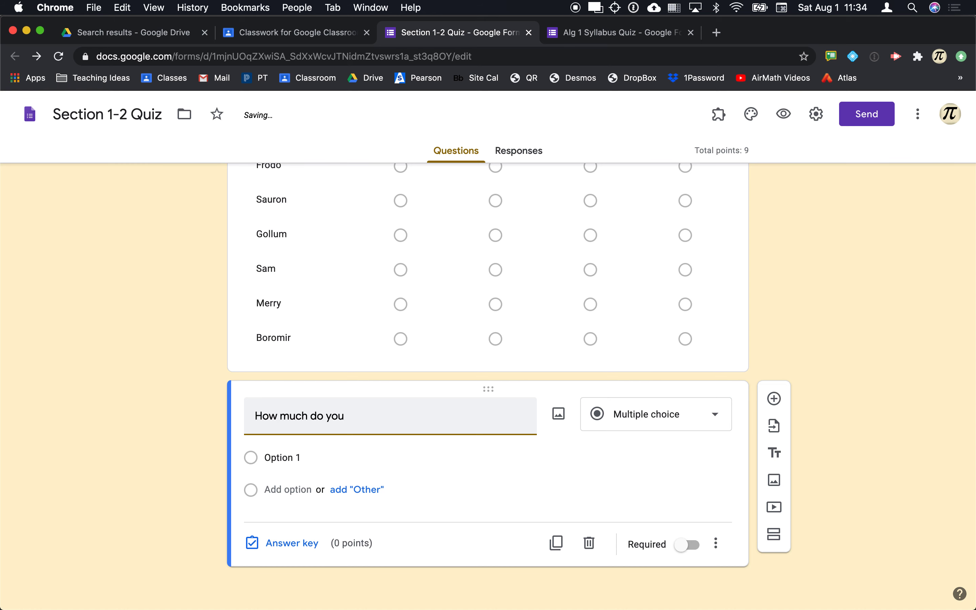
text( like)
key(BackSpace)
key(BackSpace)
text(enhoy math)
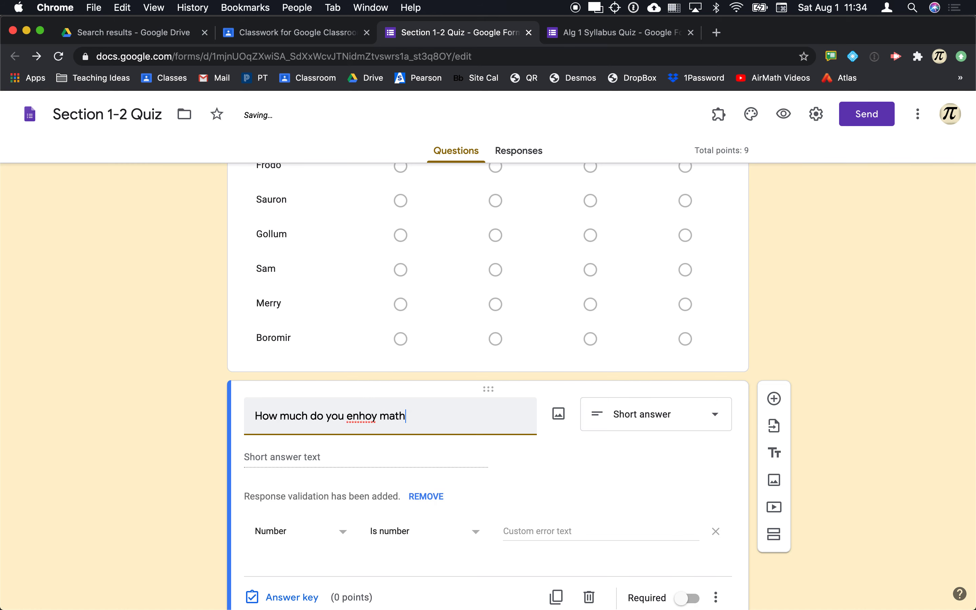
click(365, 438)
key(BackSpace)
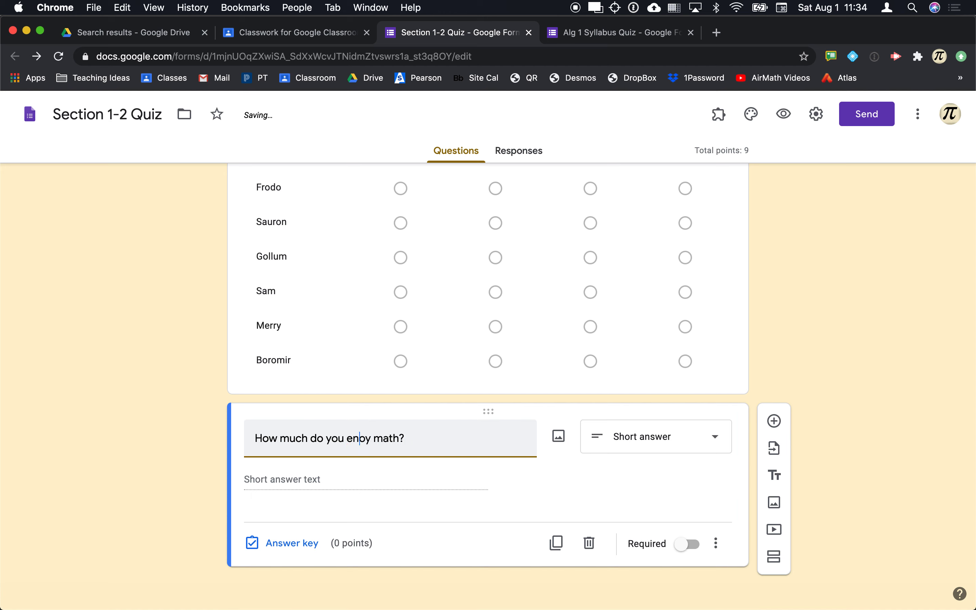
text(y)
Make the math question a linear scale and label 1 as "Despise" and 5 as "Adore".
click(657, 446)
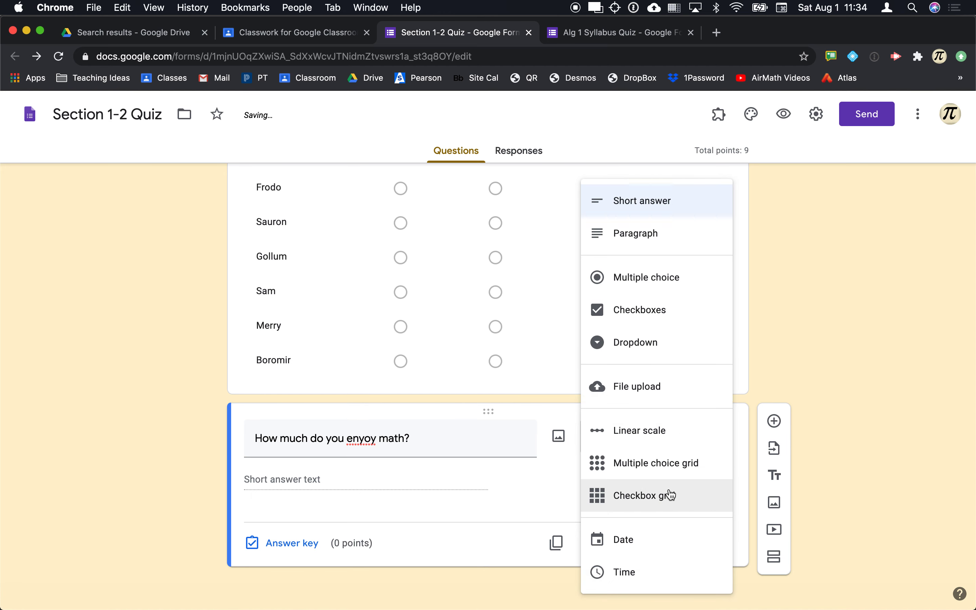
click(656, 434)
click(272, 529)
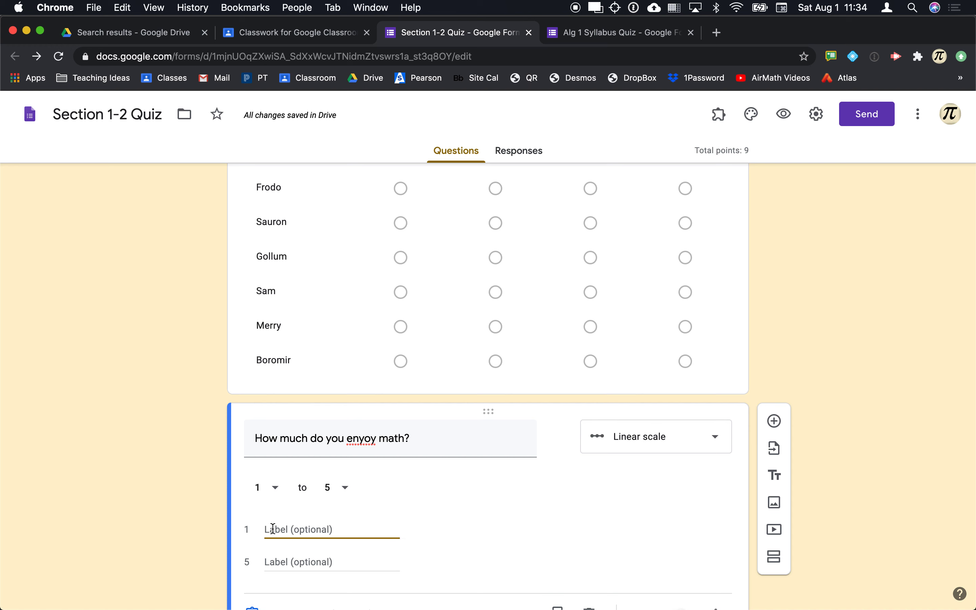
text(Despise)
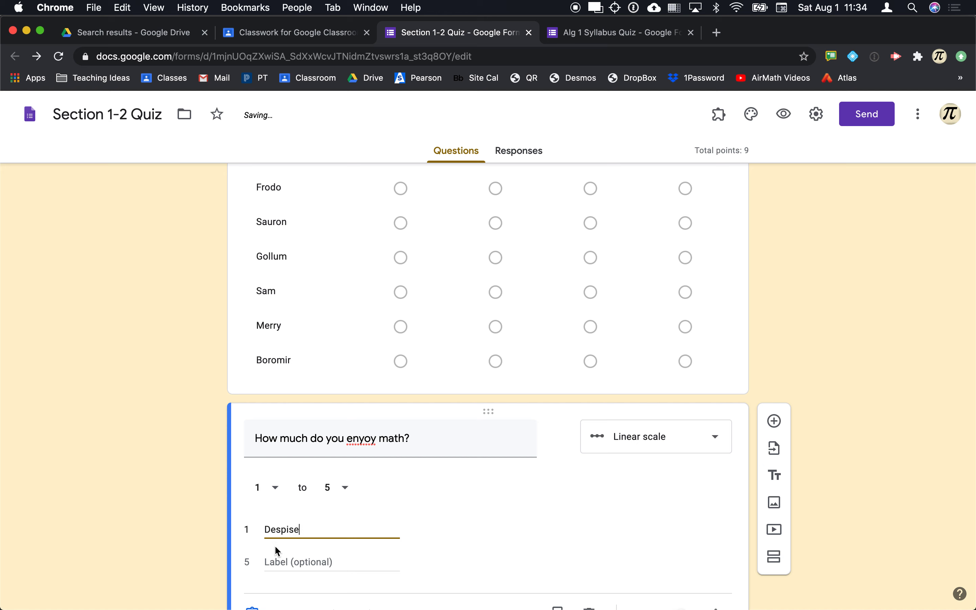
click(267, 561)
text(Adore)
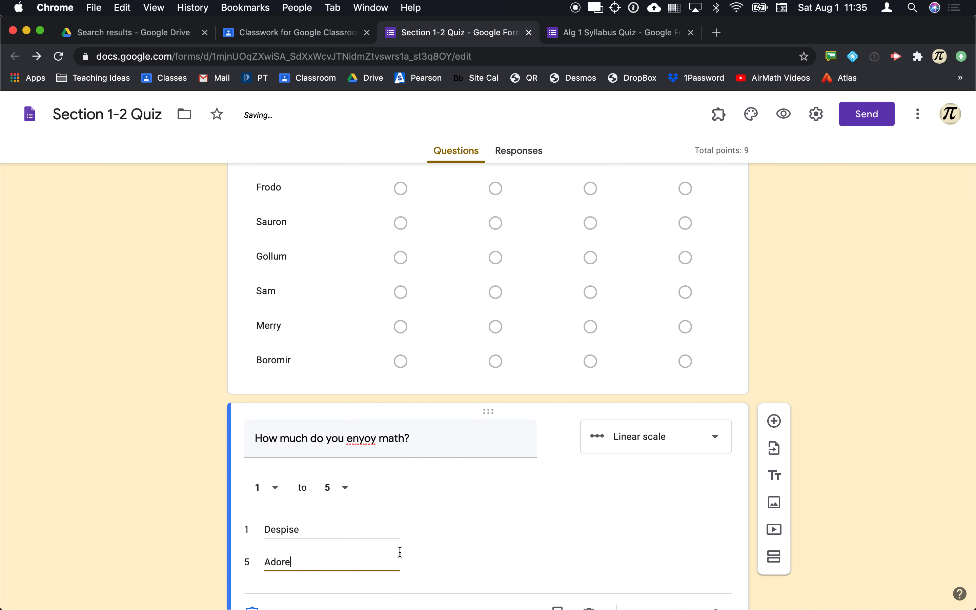
Correct the misspelled word in the math question's text to "enjoy".
click(357, 441)
click(357, 441)
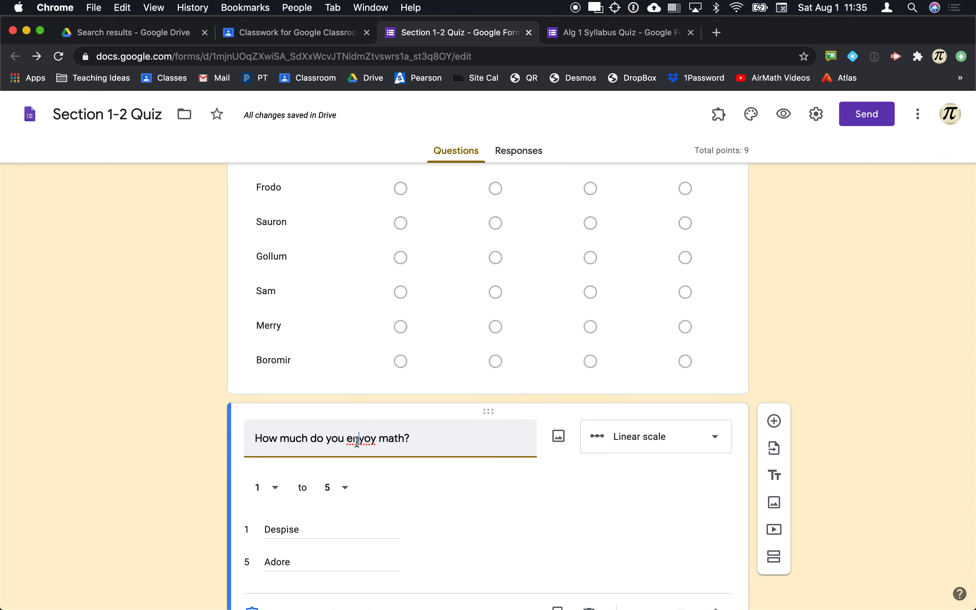
key(BackSpace)
text(j)
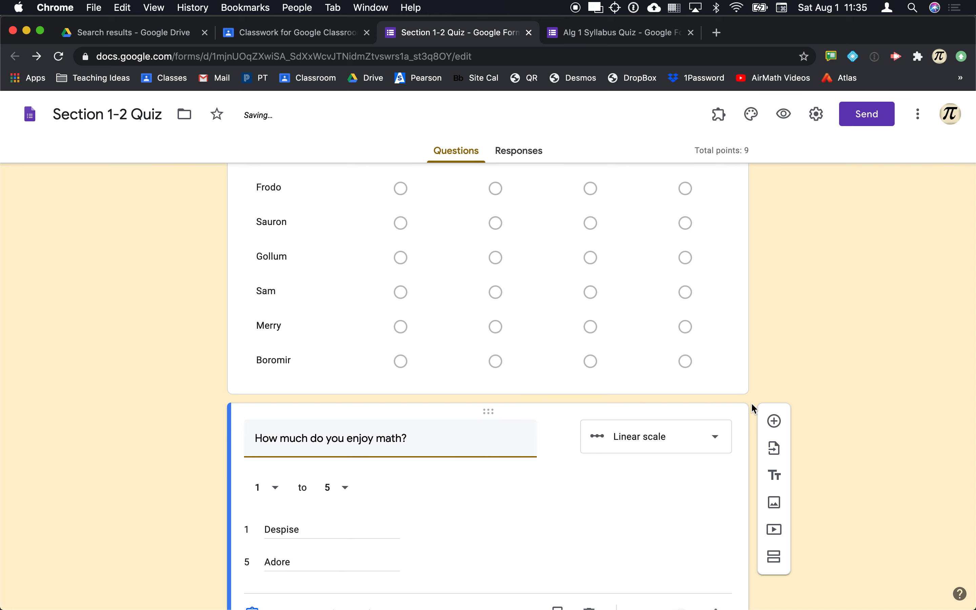
Preview the form, test the math linear scale with ratings 1, 5 and 4, and leave the preview without submitting.
scroll(678, 538, down, 1)
scroll(678, 539, down, 1)
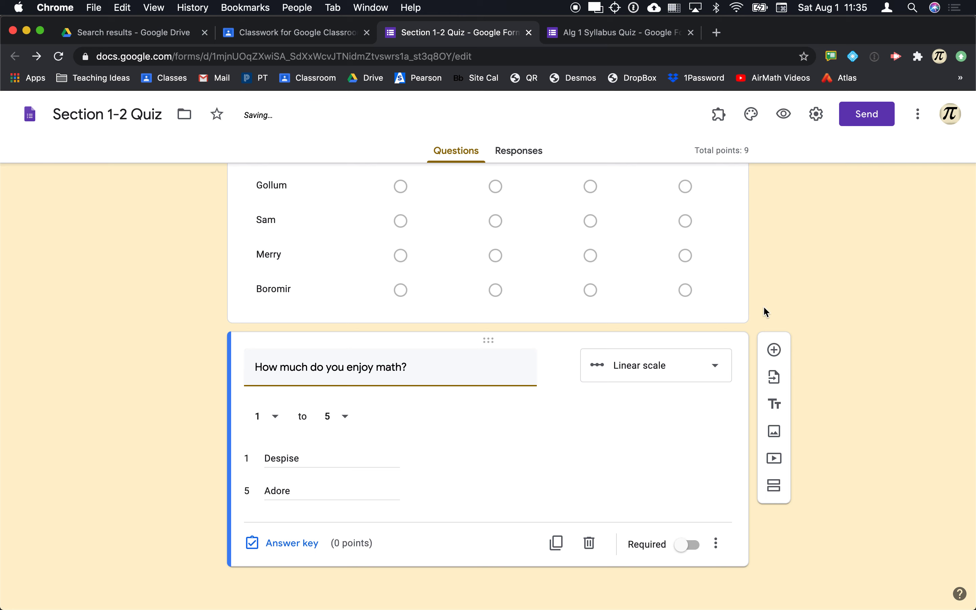
click(784, 120)
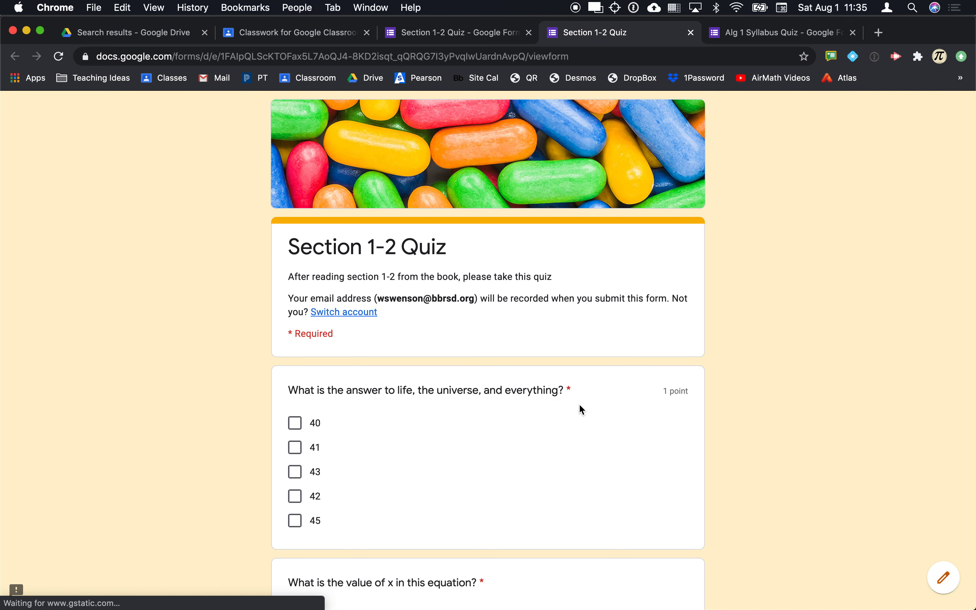
scroll(579, 404, down, 15)
click(393, 463)
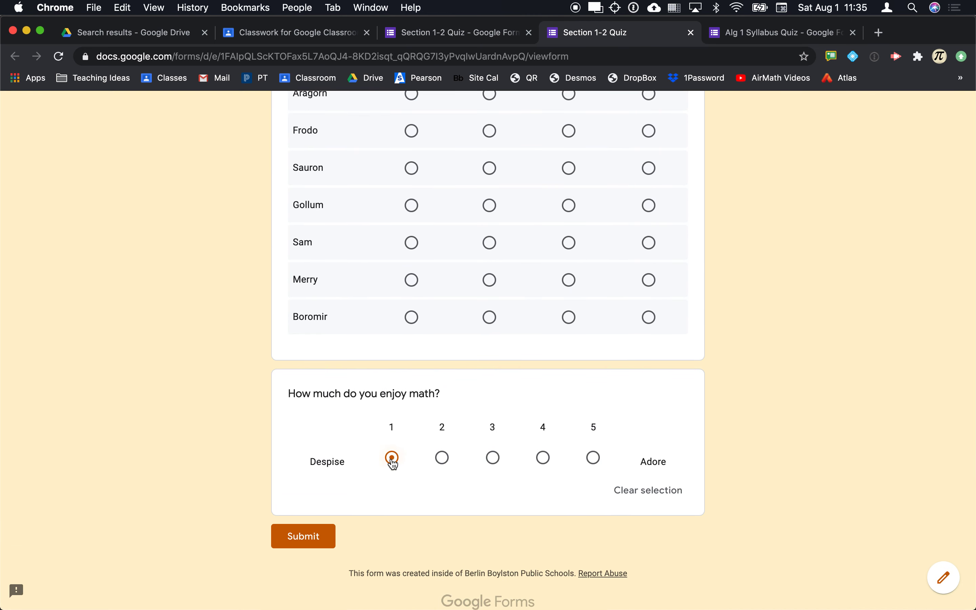
click(592, 464)
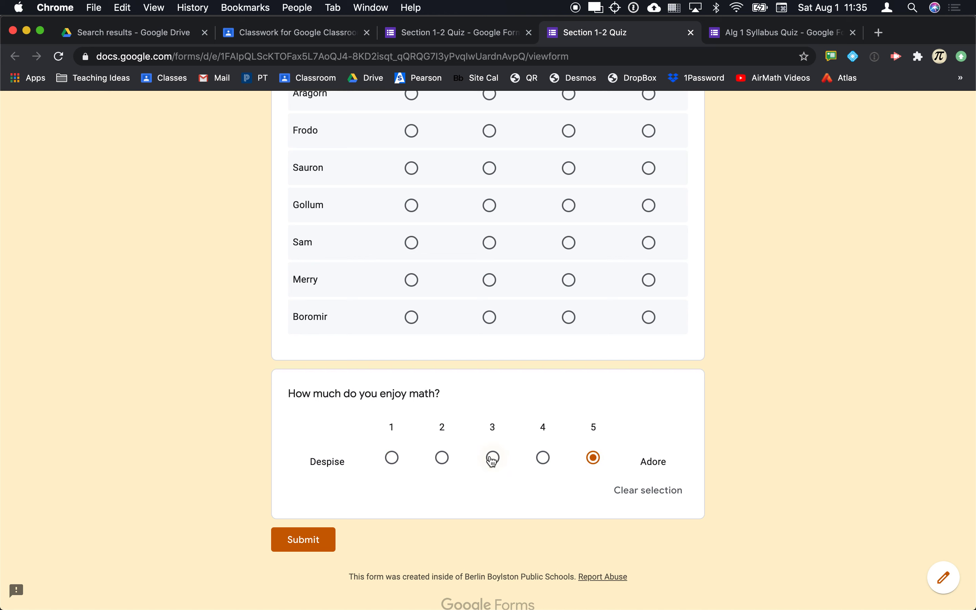
click(537, 460)
key(super+w)
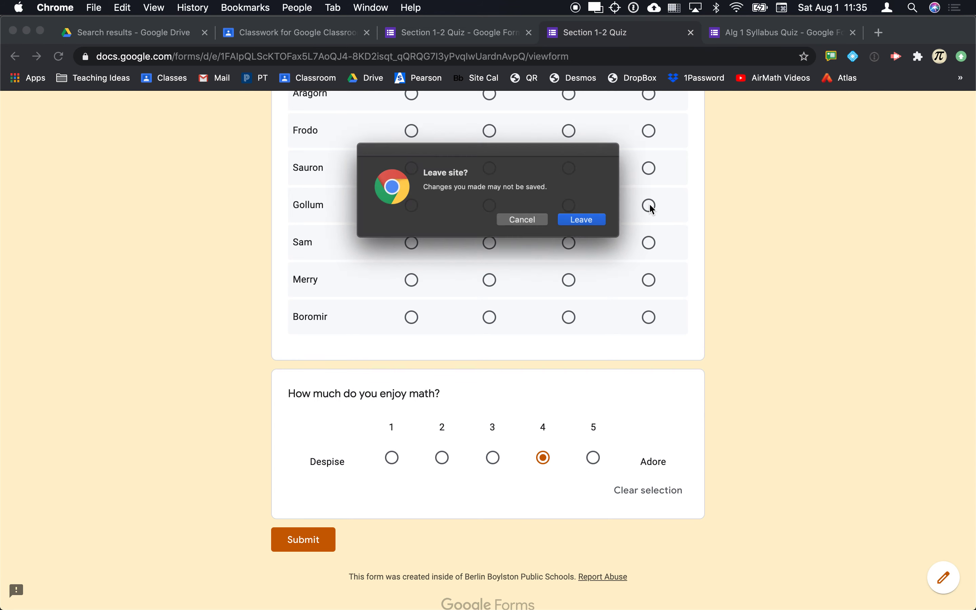
click(607, 218)
Switch to Word to consult the "Creating Google Form Quiz" outline in PD Outlines.docx, and return to Chrome.
key(super+Tab)
key(super+Tab)
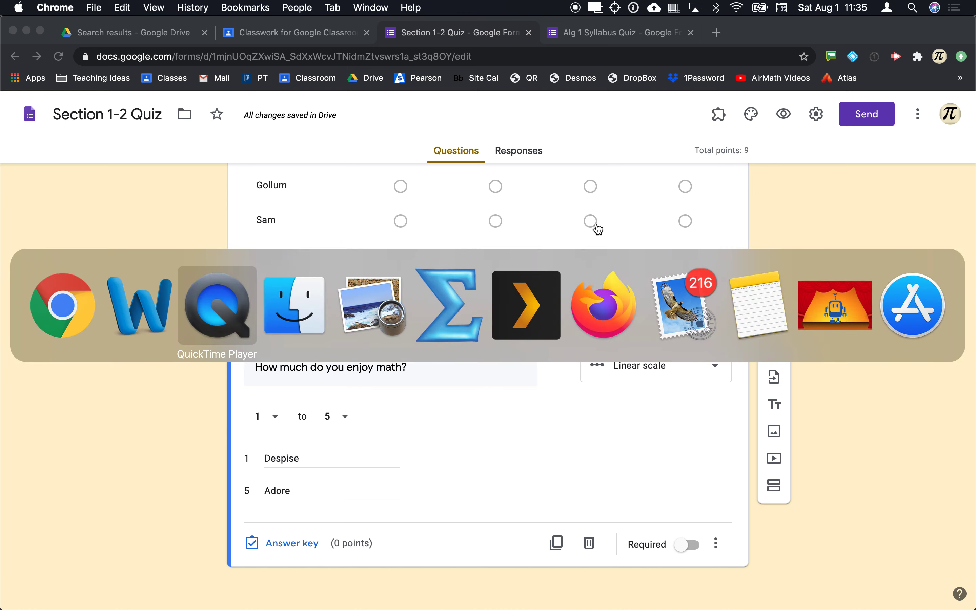
key(super+shift+Tab)
scroll(562, 359, up, 5)
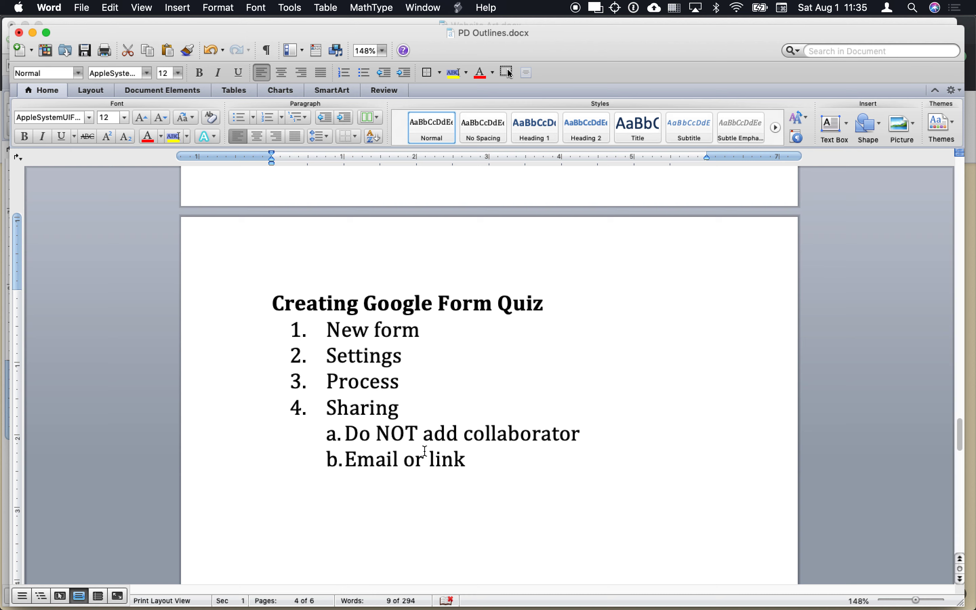
key(super+Tab)
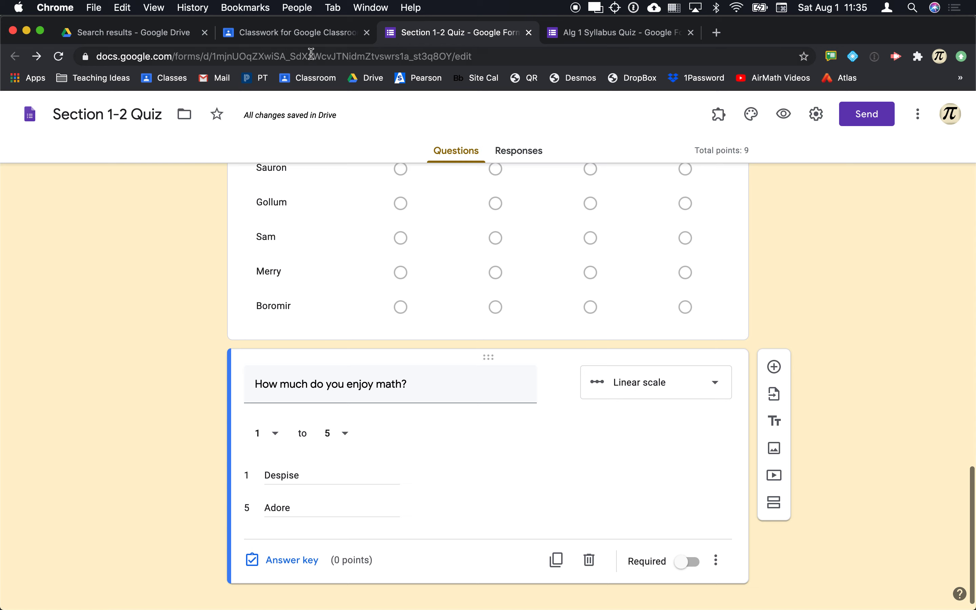
Check the Section 1-2 Quiz assignment in Classroom against the heading and opening questions of the quiz form.
click(303, 41)
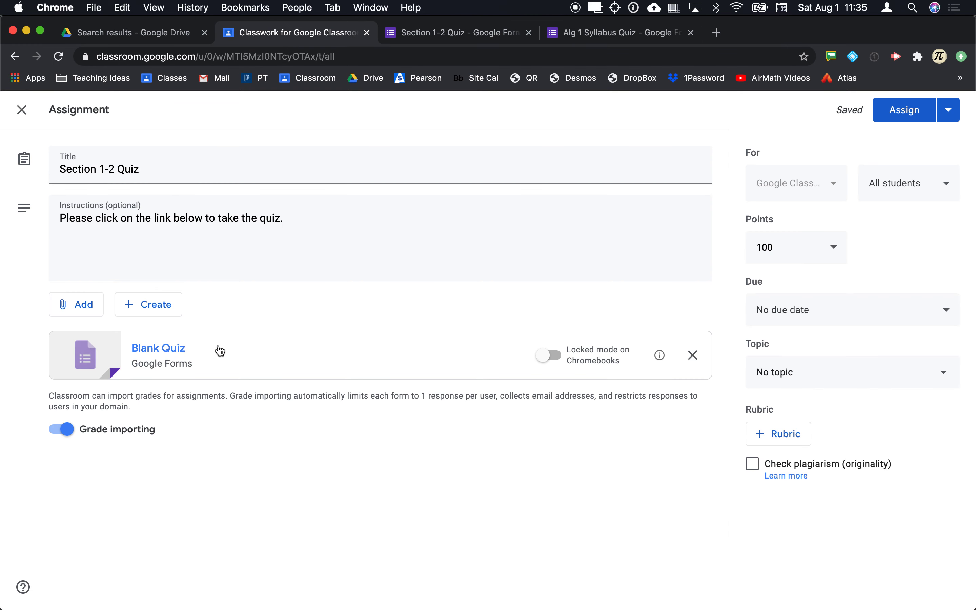
click(424, 34)
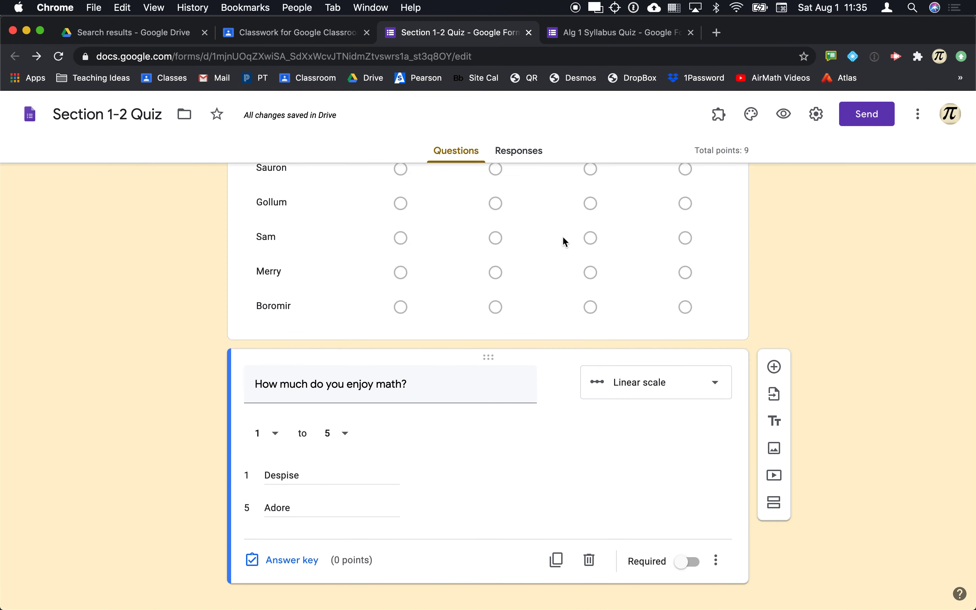
scroll(563, 238, up, 15)
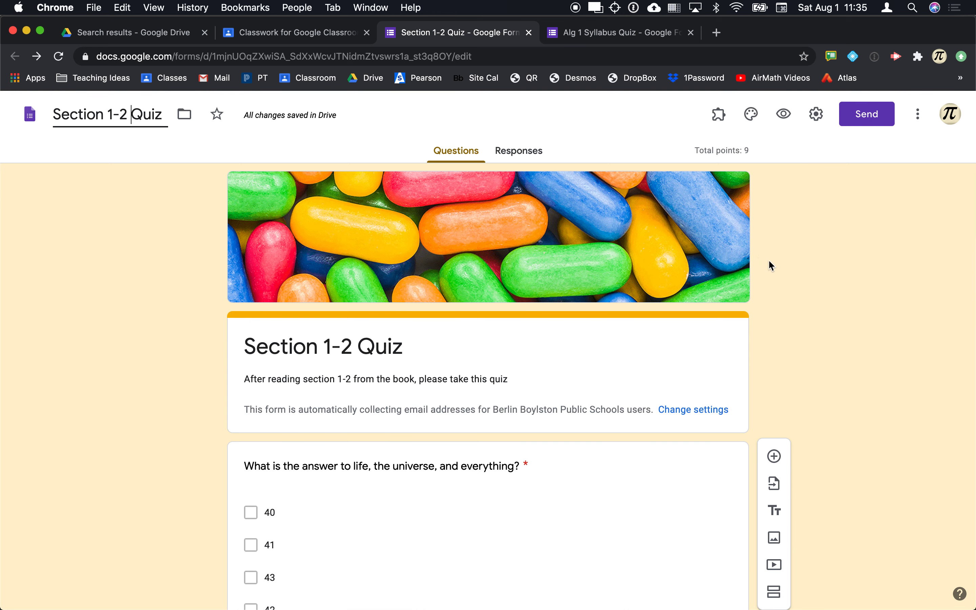
click(311, 32)
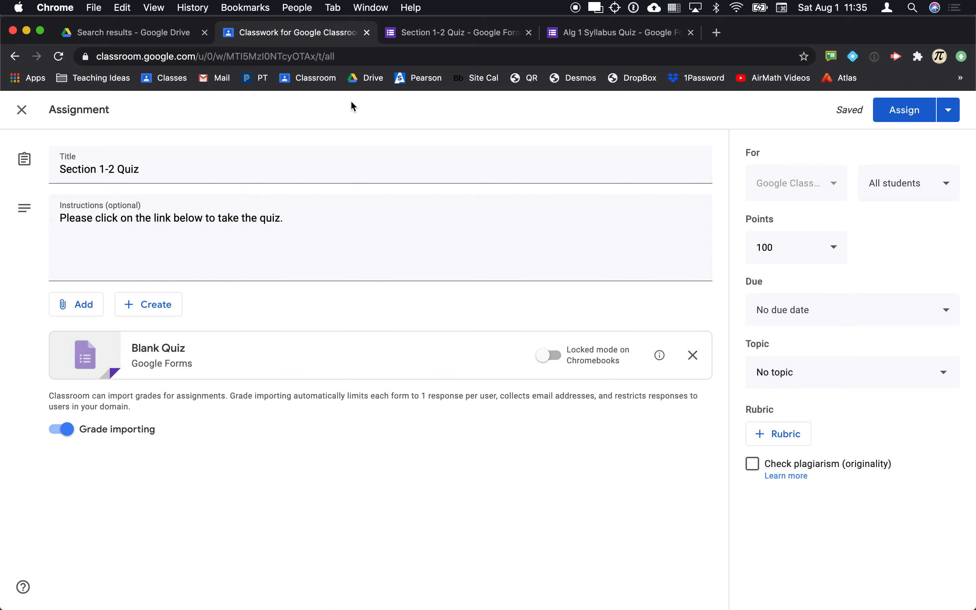
click(430, 39)
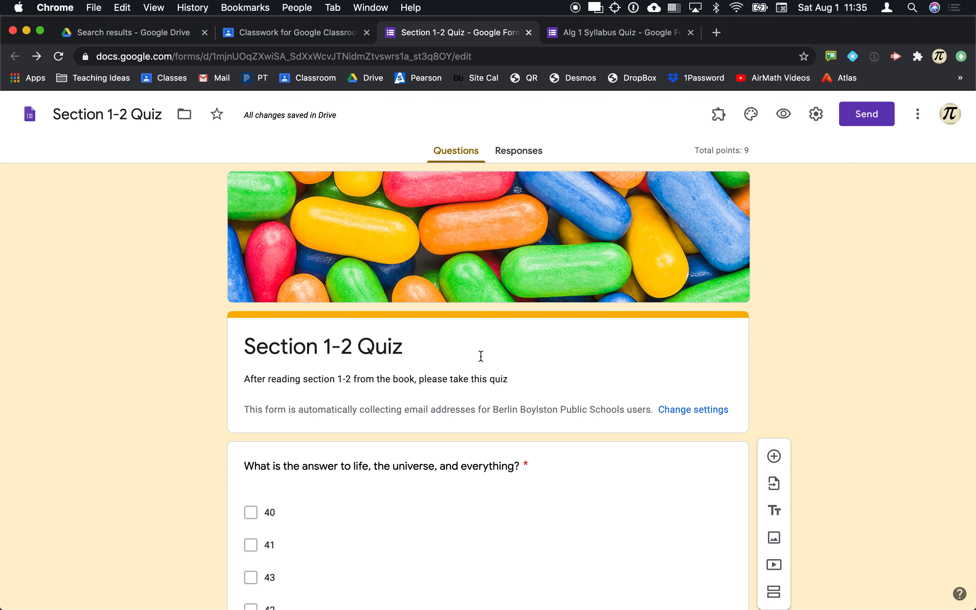
scroll(399, 307, down, 3)
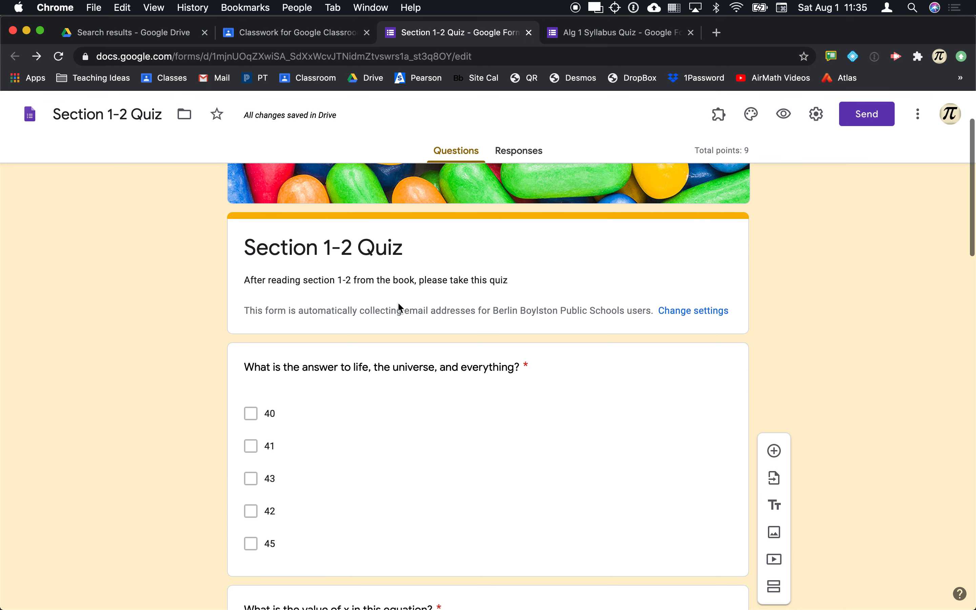
Examine the form's collaborator settings and current editors, dismissing the sharing restrictions tip, and leave without adding anyone.
click(883, 115)
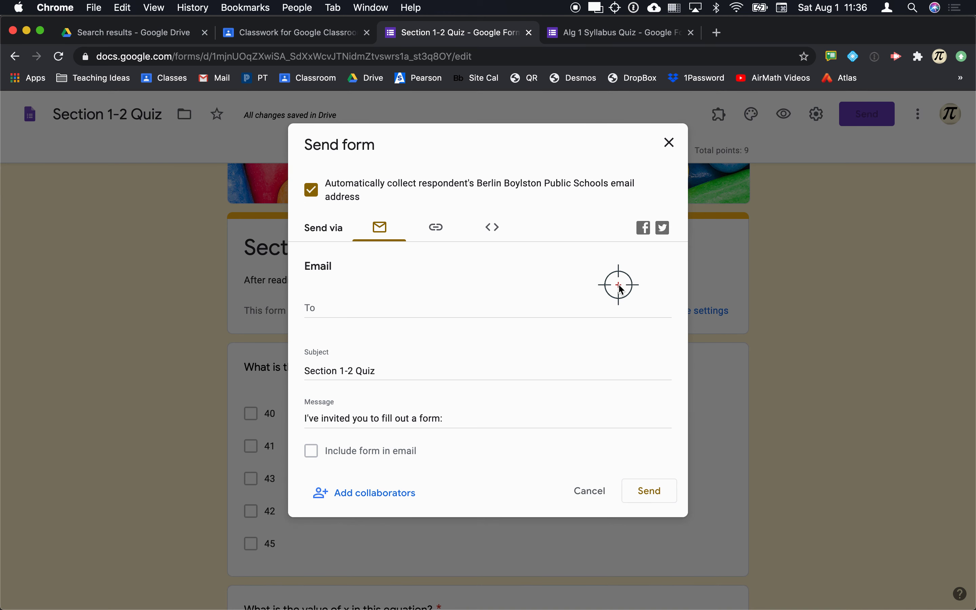
click(379, 494)
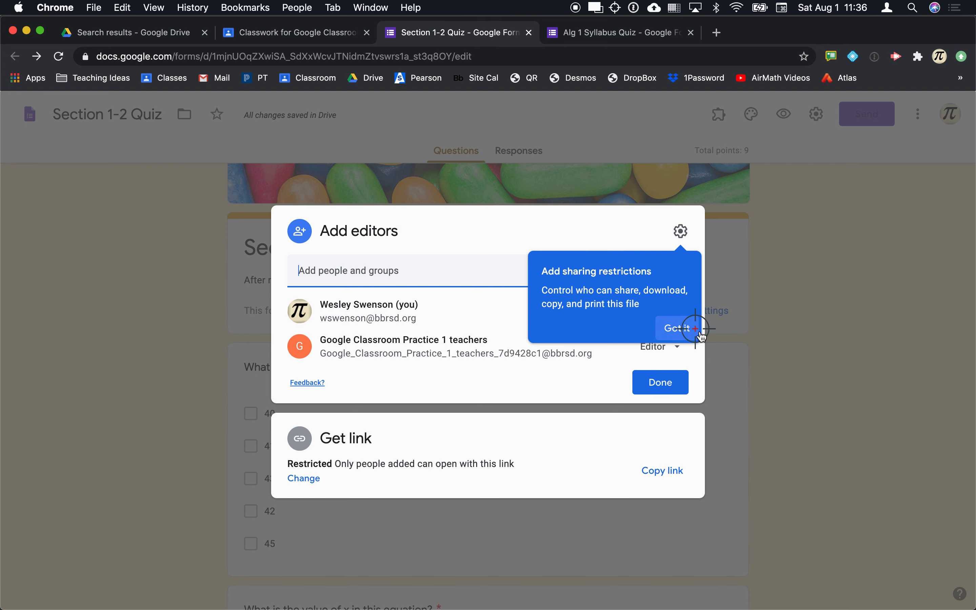
click(565, 366)
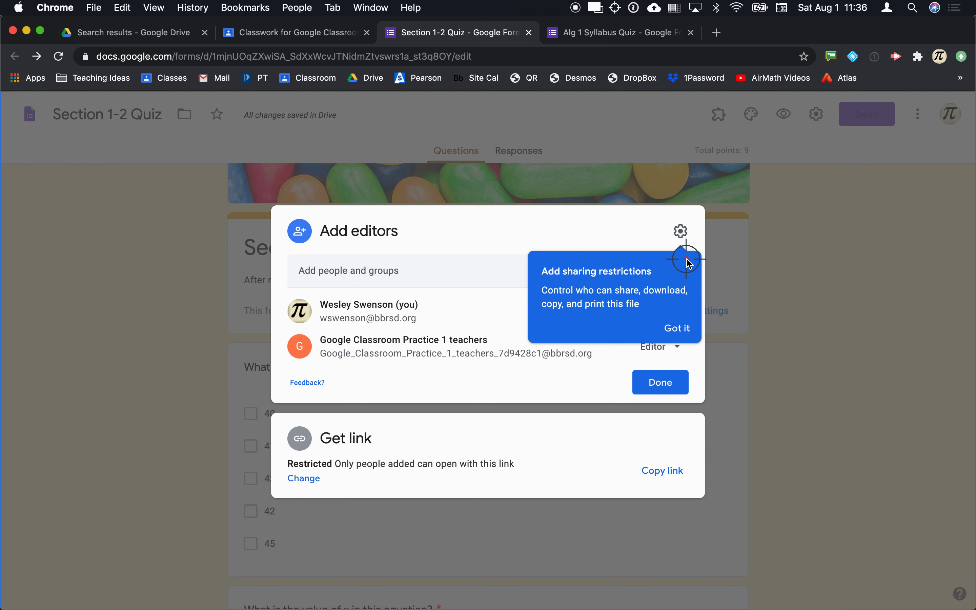
click(676, 329)
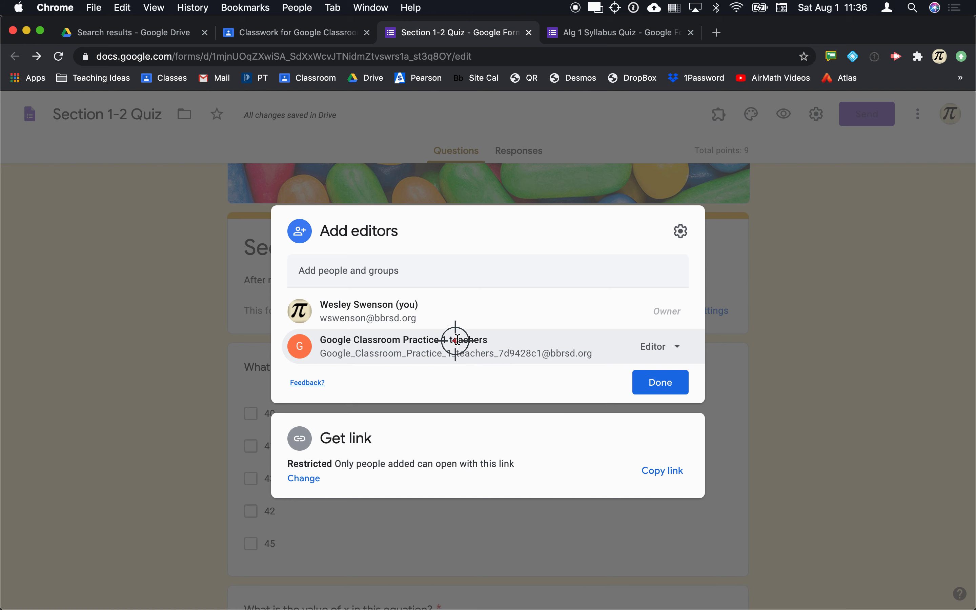
mouse_move(455, 349)
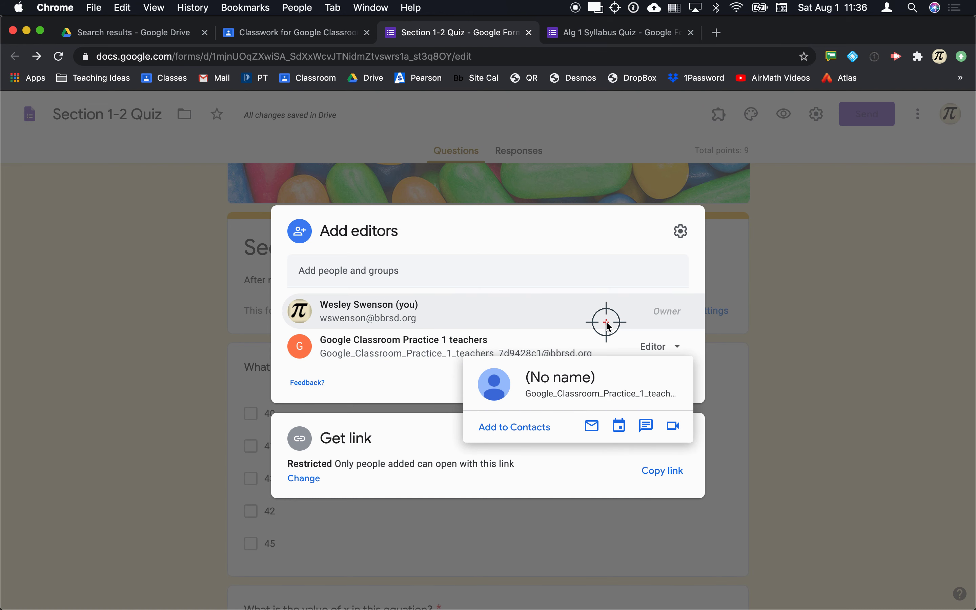
click(803, 426)
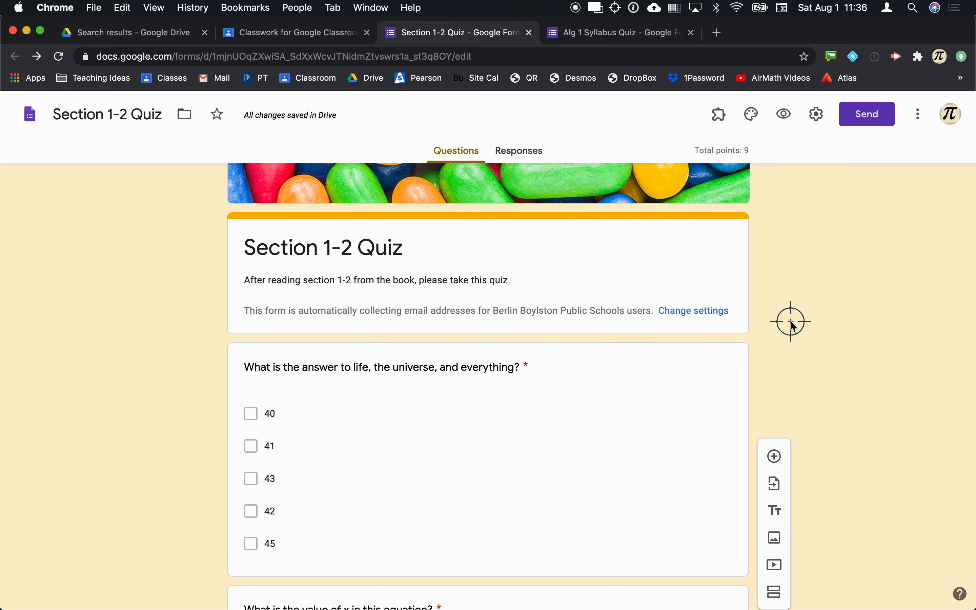
Copy the quiz form's full respondent link from the send options and return to the Classroom assignment.
click(855, 119)
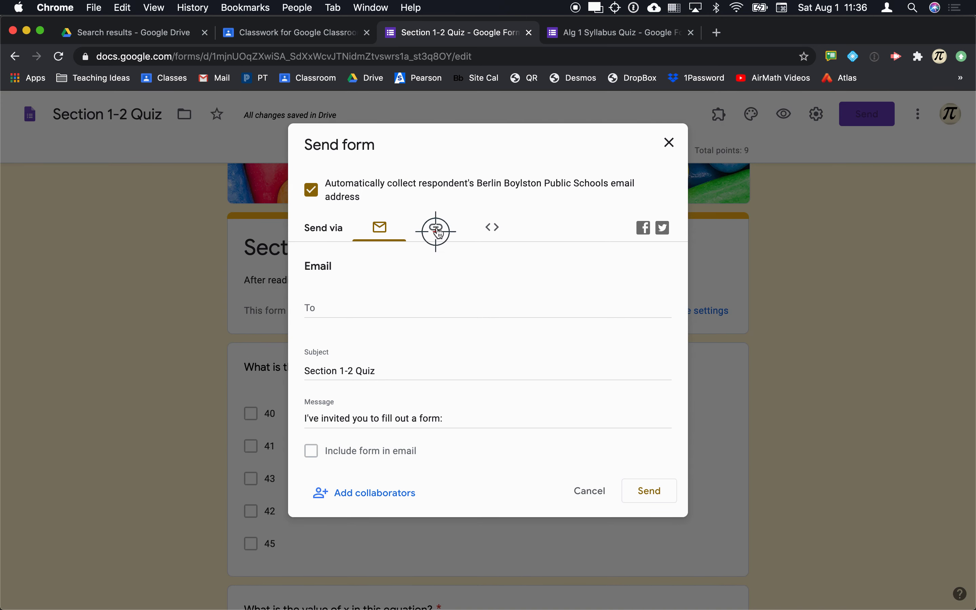
double_click(452, 184)
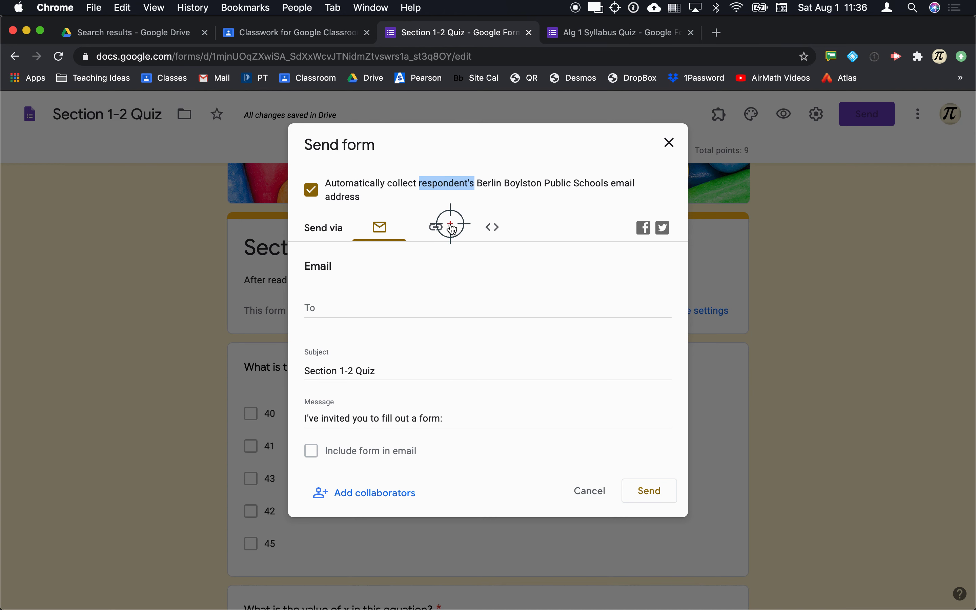
click(432, 226)
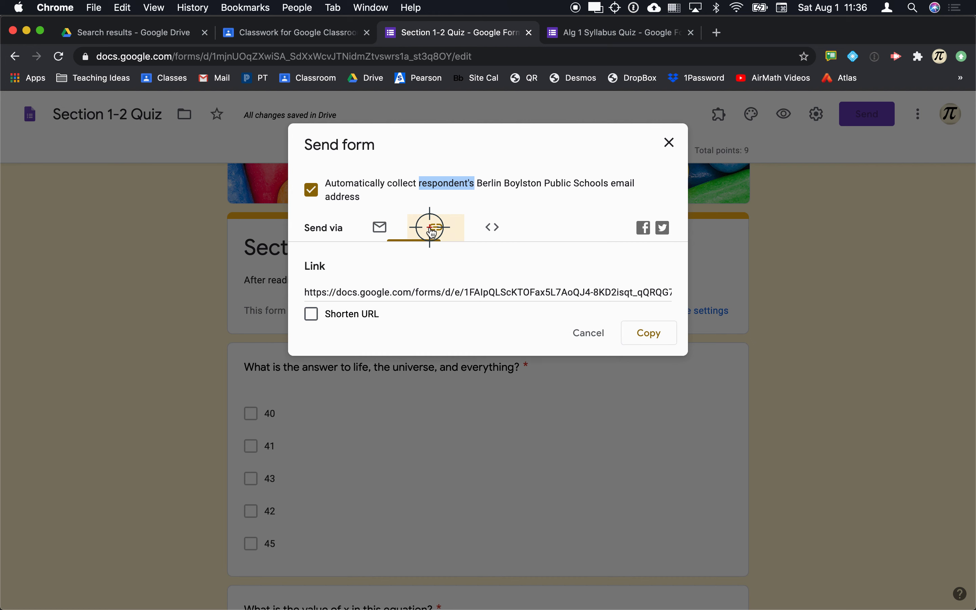
click(647, 334)
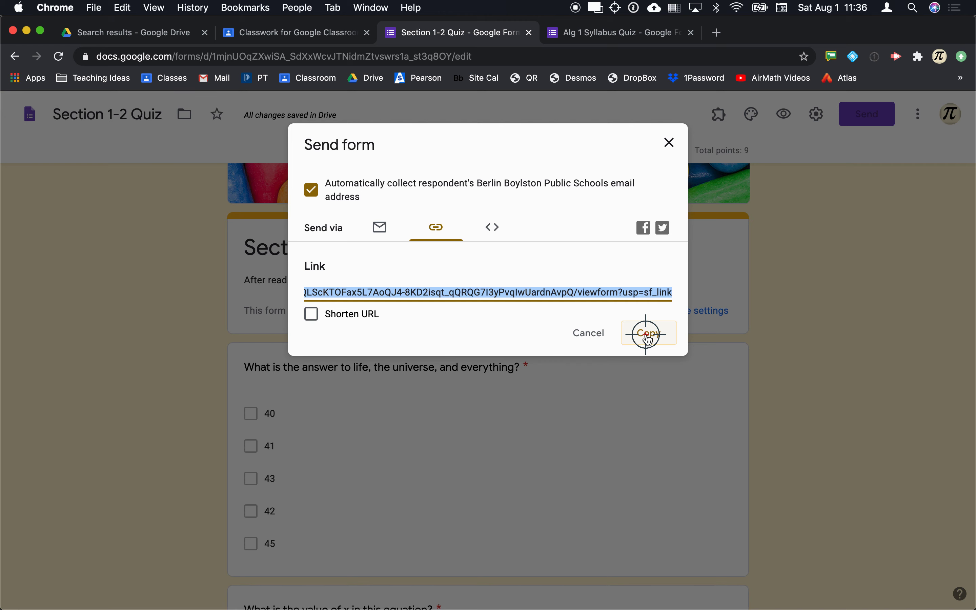
click(669, 142)
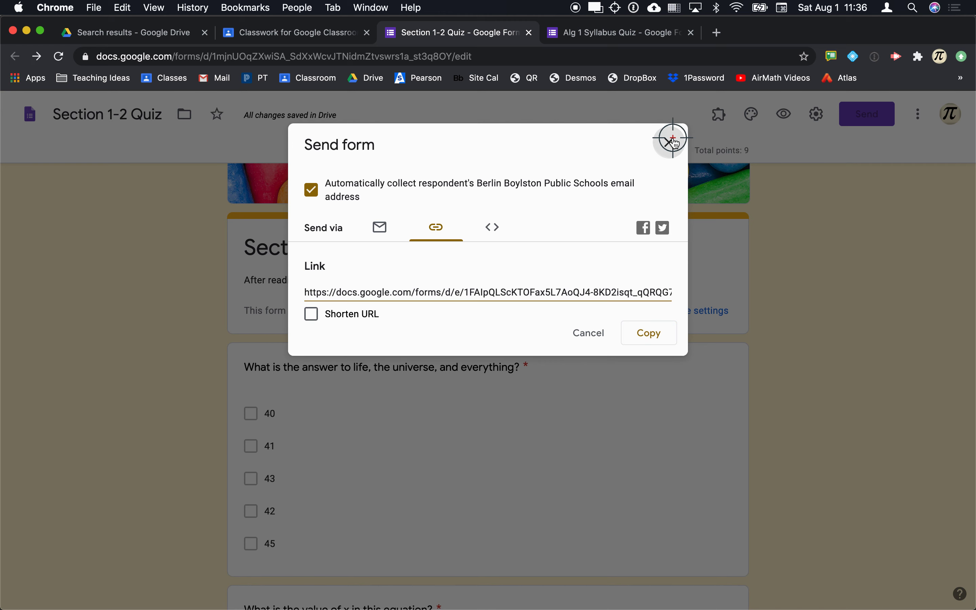
click(323, 36)
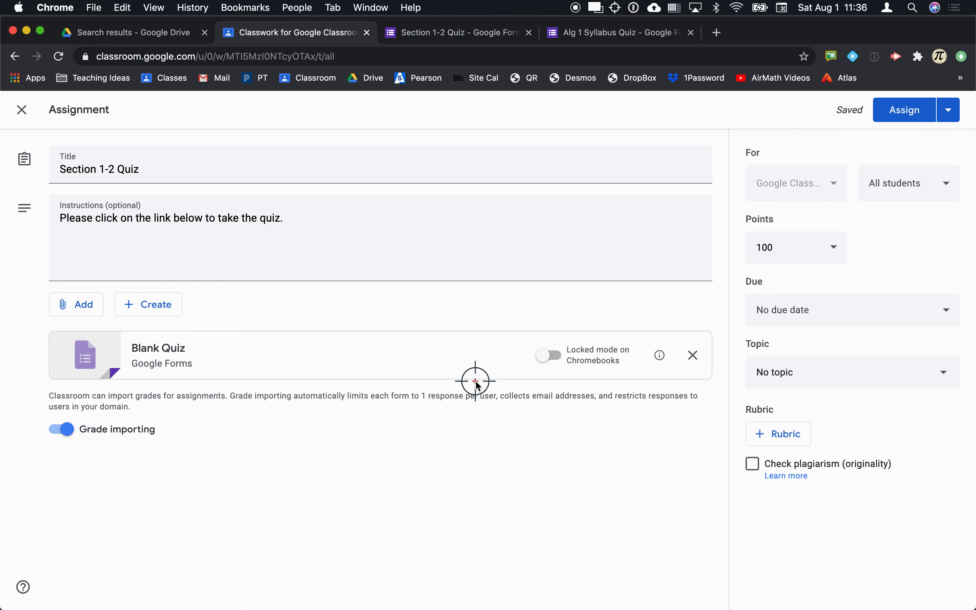
Assign the Section 1-2 Quiz to the class, and open the posted assignment's instructions from the class stream.
click(442, 250)
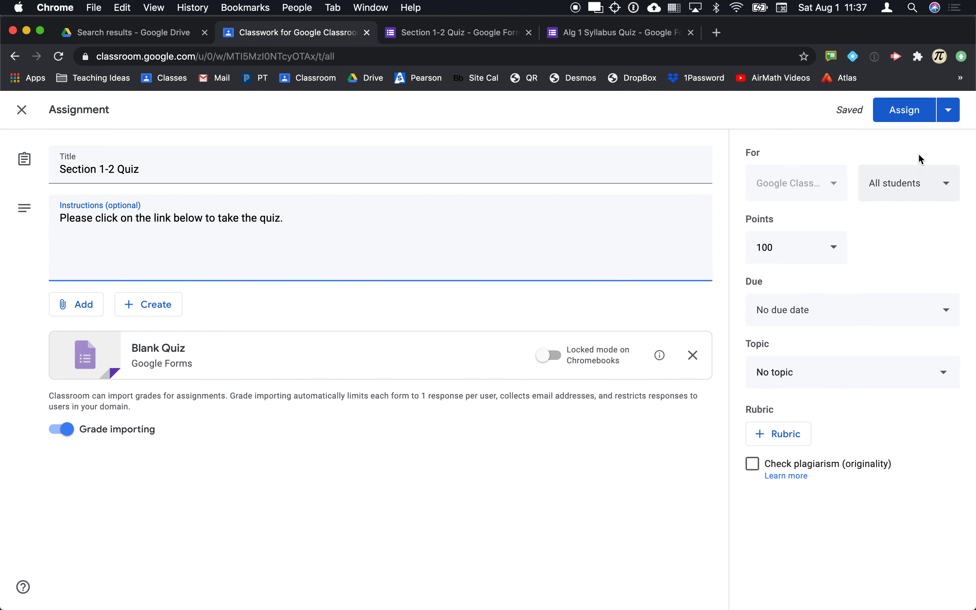
click(896, 110)
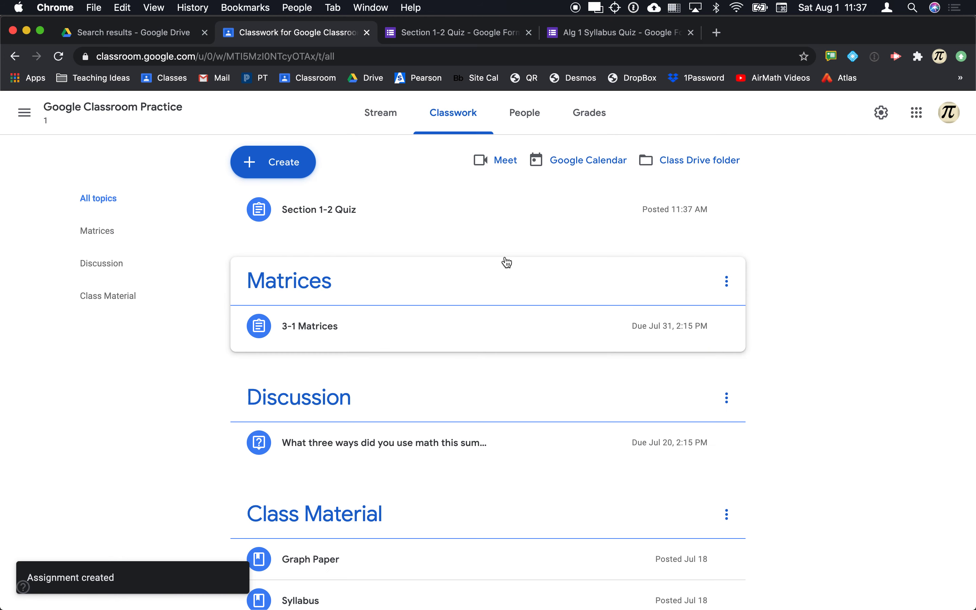
click(380, 112)
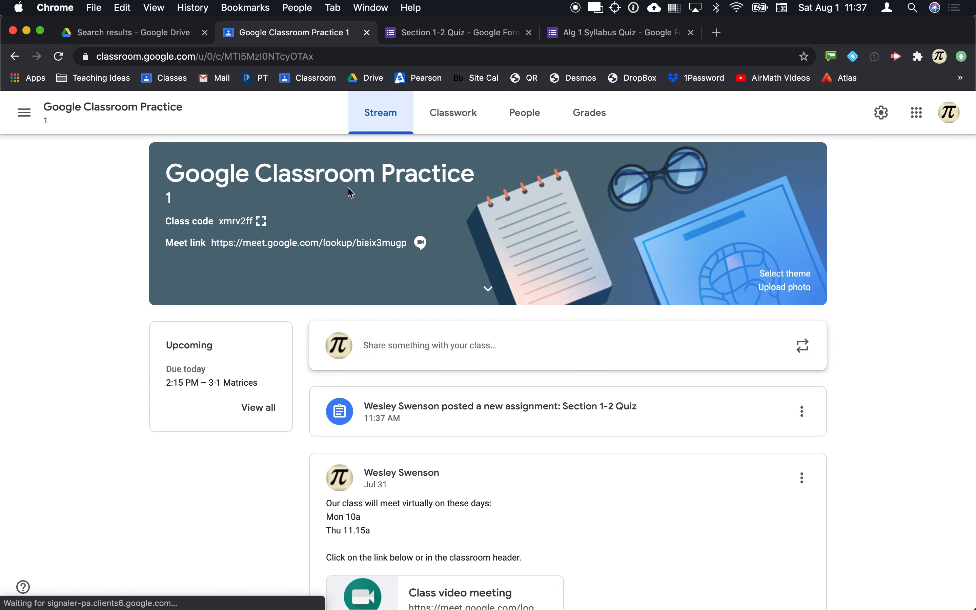
scroll(458, 434, down, 2)
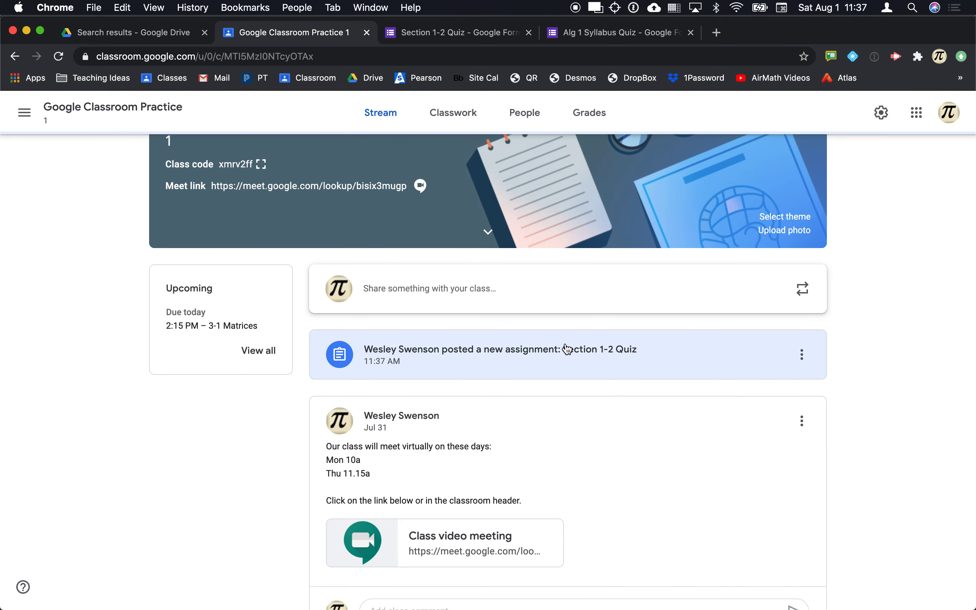
click(565, 347)
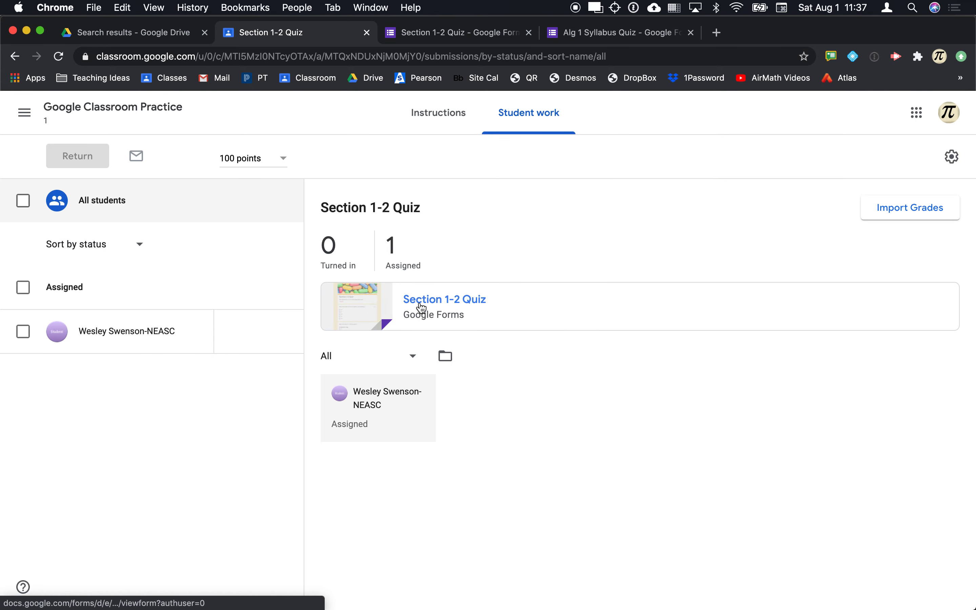
click(439, 120)
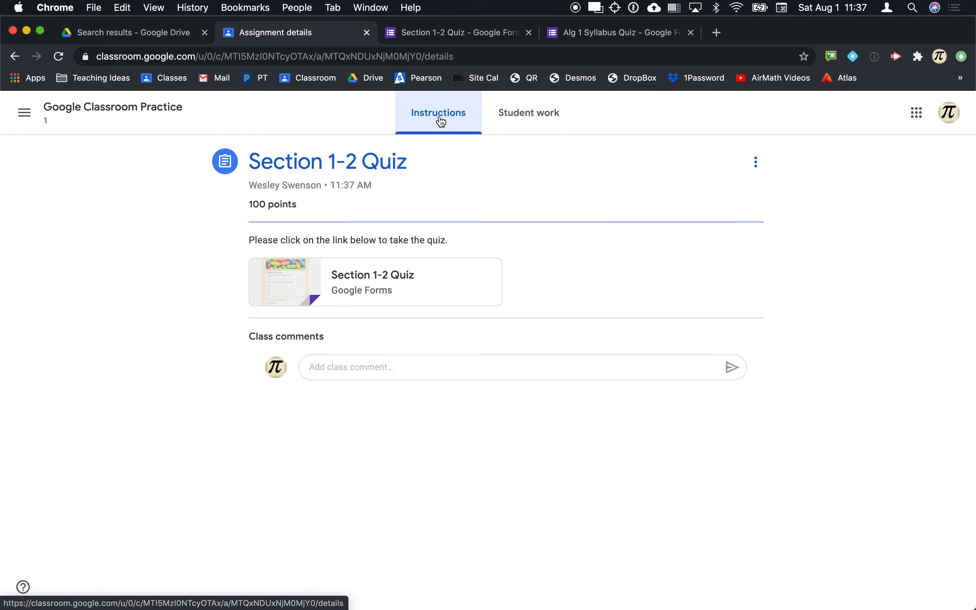
Switch to Firefox and open Google Classroom in a new browser tab.
key(super+Tab)
key(super+Tab)
key(super+Tab)
key(super+Tab)
key(super+Tab)
key(super+Tab)
key(super+Tab)
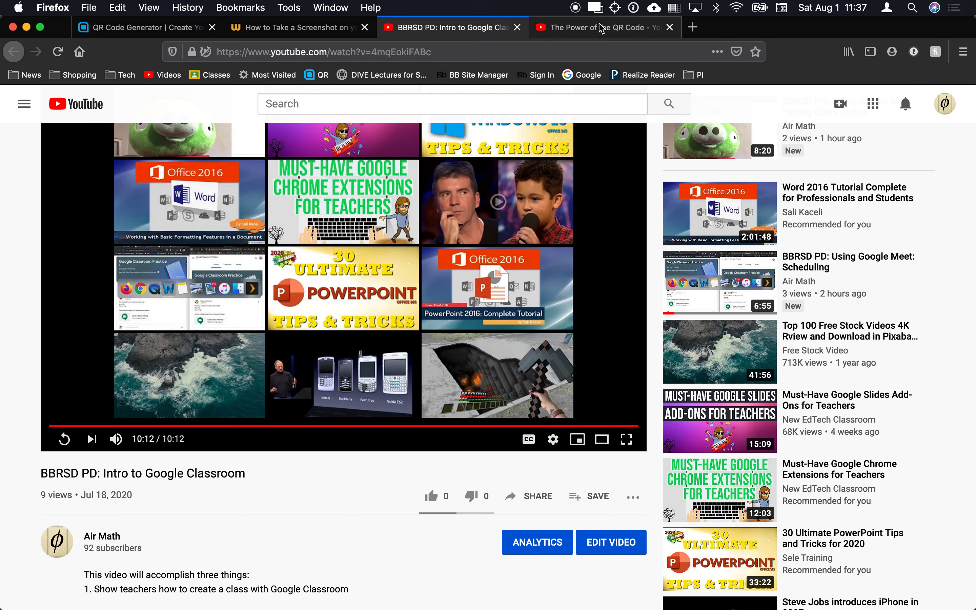
click(600, 27)
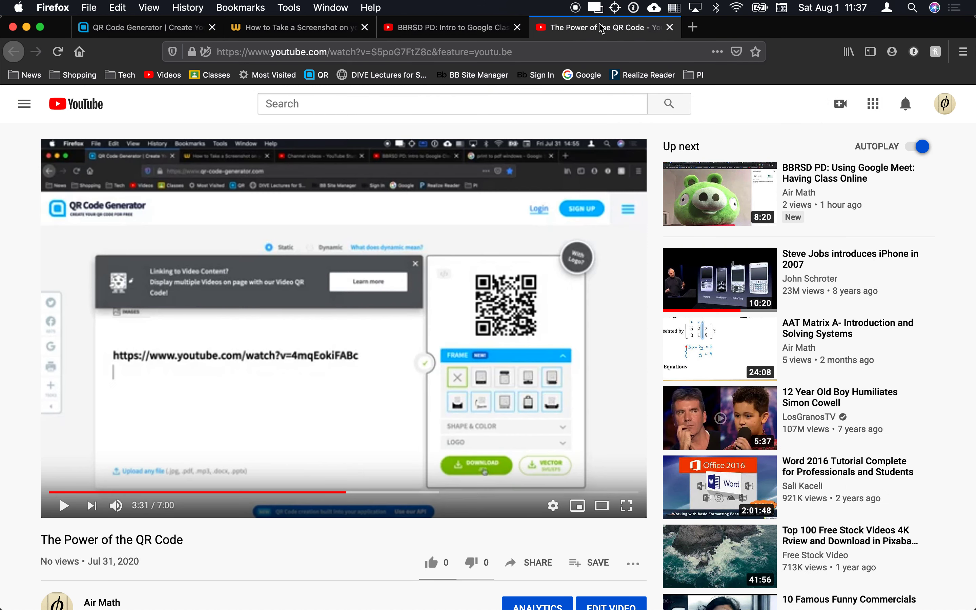
click(335, 28)
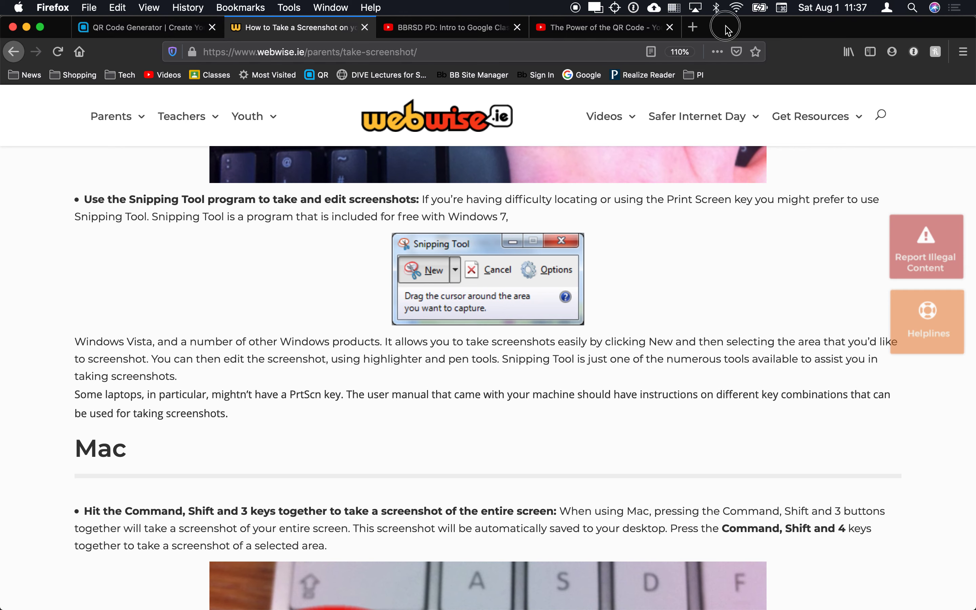
click(693, 27)
click(218, 76)
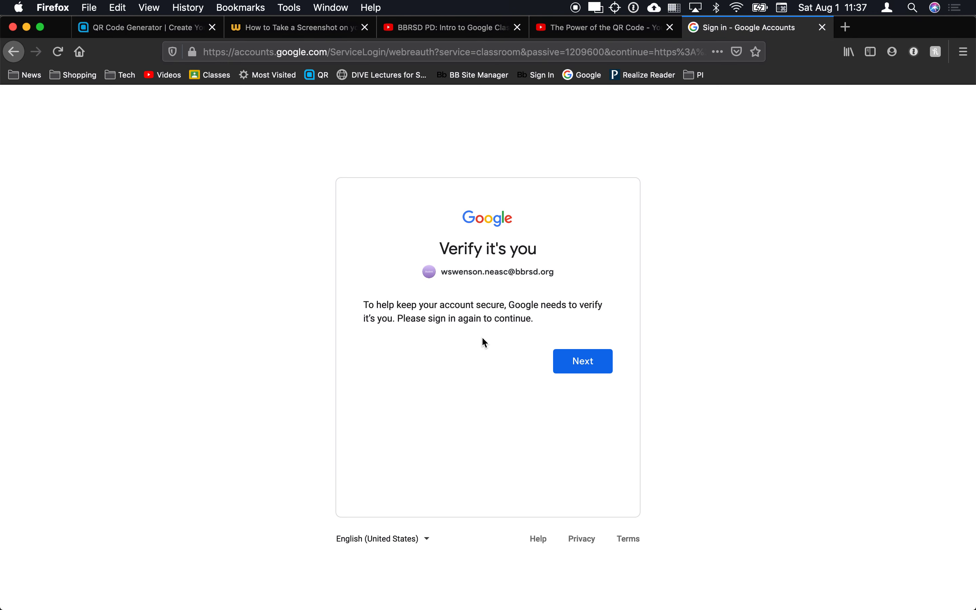
Verify the Google account by filling in its password from the Tahanto NEASC login in 1Password.
click(581, 361)
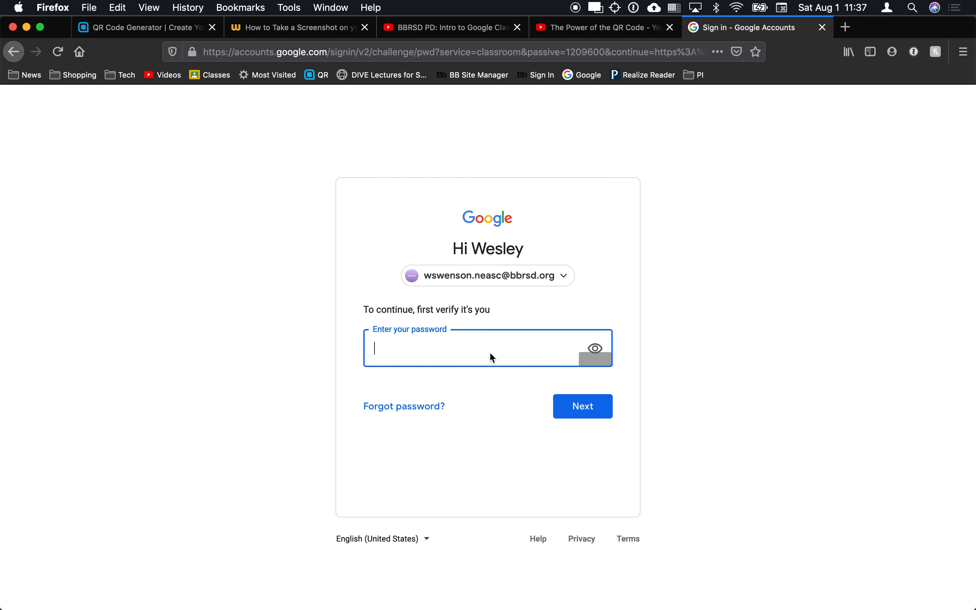
key(super+backslash)
key(Down)
key(Down)
key(Down)
key(Down)
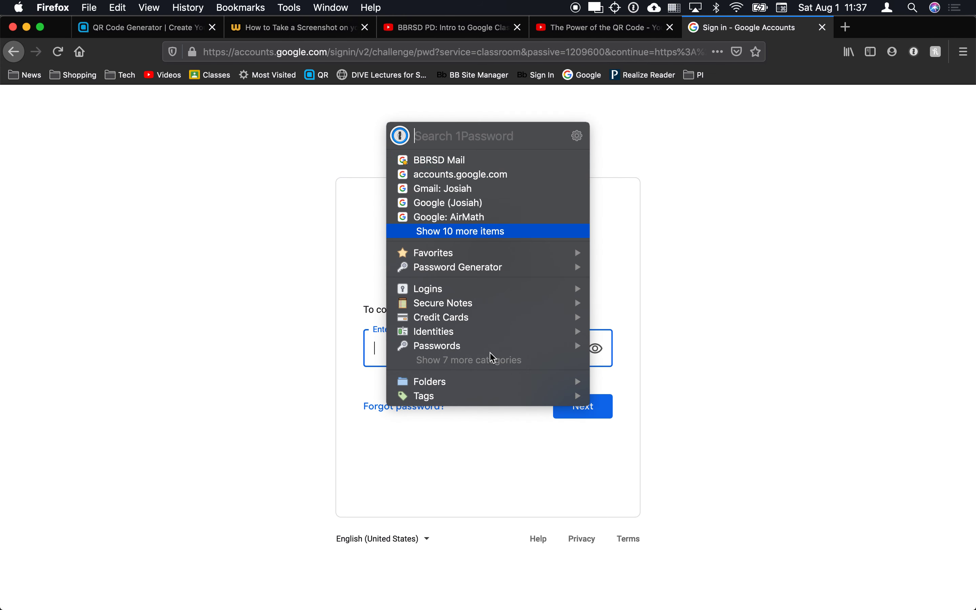
key(Return)
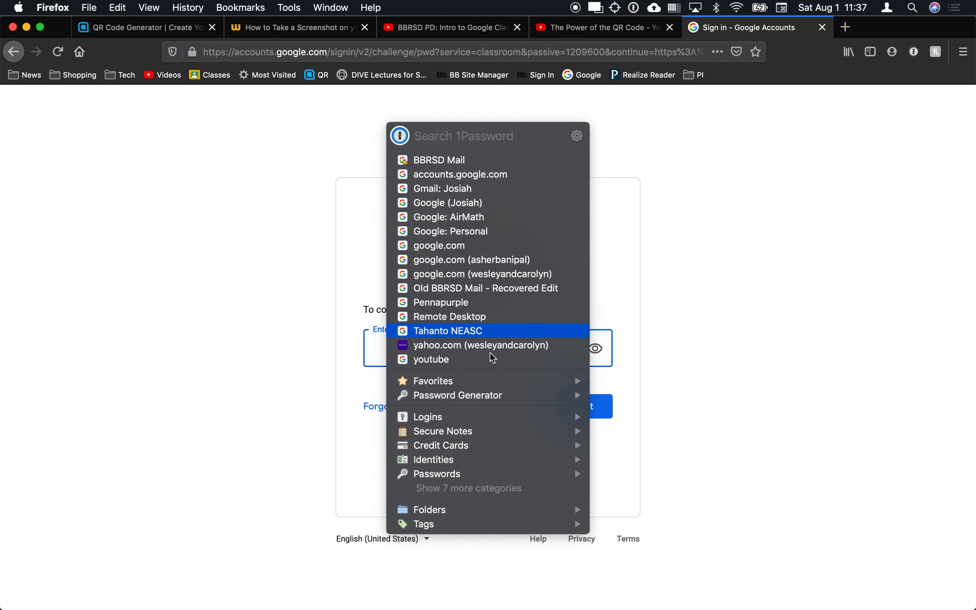
key(Return)
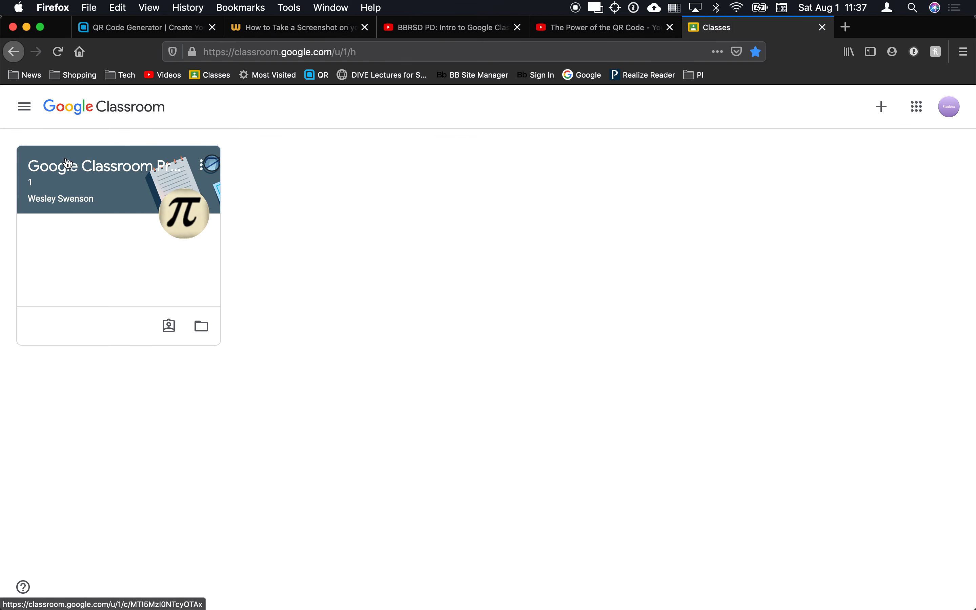
Open the Section 1-2 Quiz assignment in the Google Classroom Practice class, and view its quiz form through to the end.
click(70, 163)
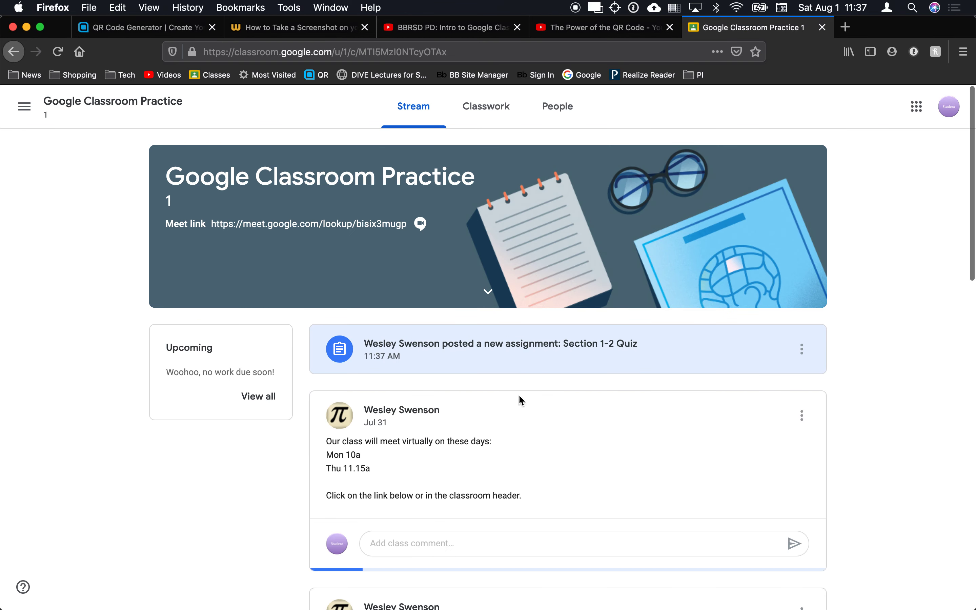
click(456, 352)
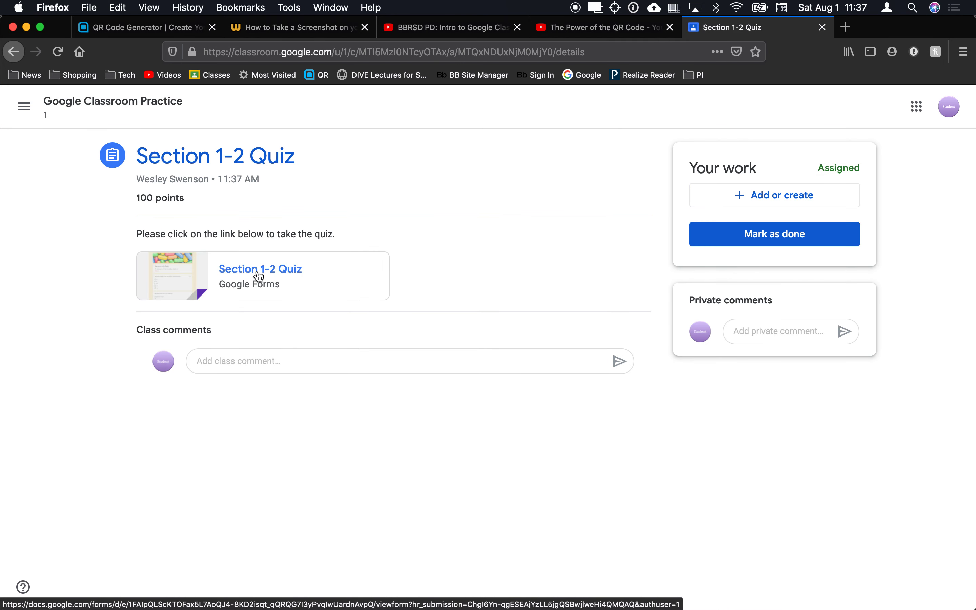
click(258, 276)
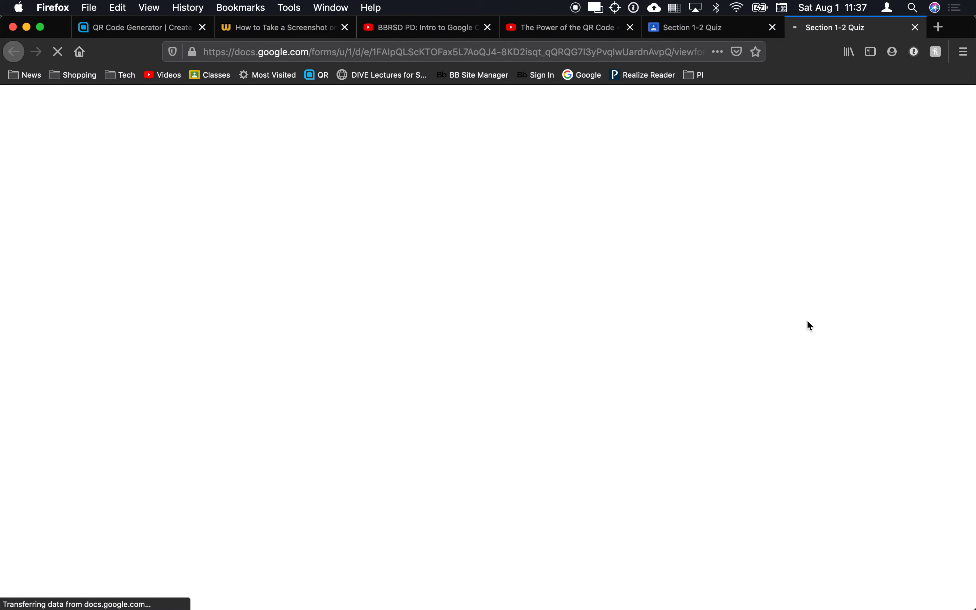
scroll(437, 444, down, 20)
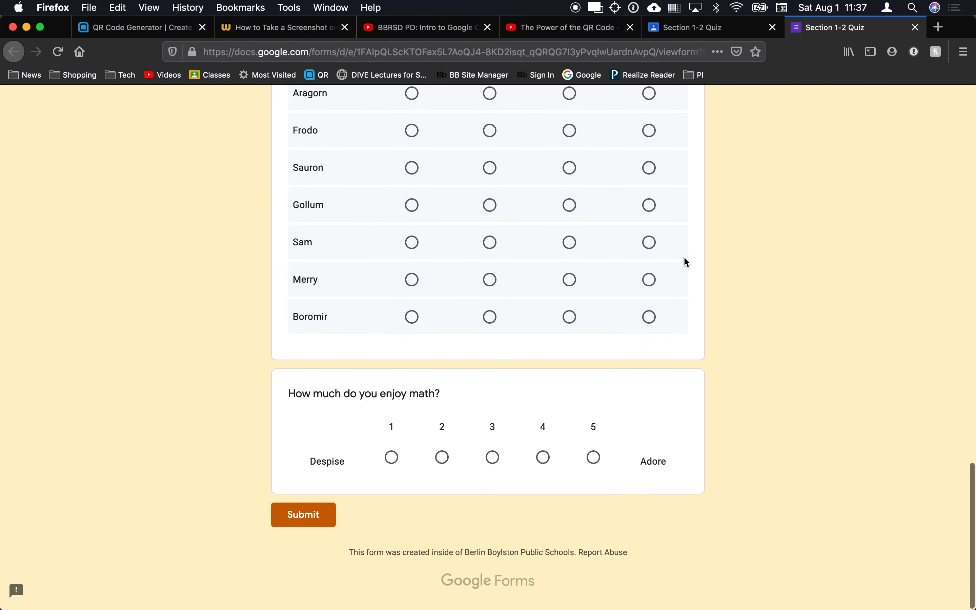
Consult the "Creating Google Form Quiz" outline in Word, and open the Section 1-2 Quiz form editor in Chrome.
key(super+Tab)
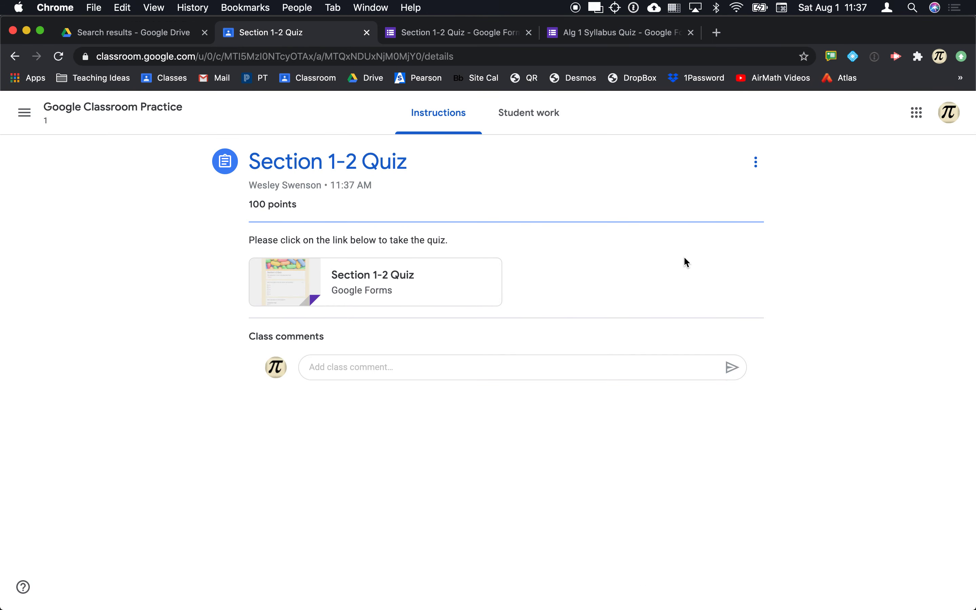
key(super+Tab)
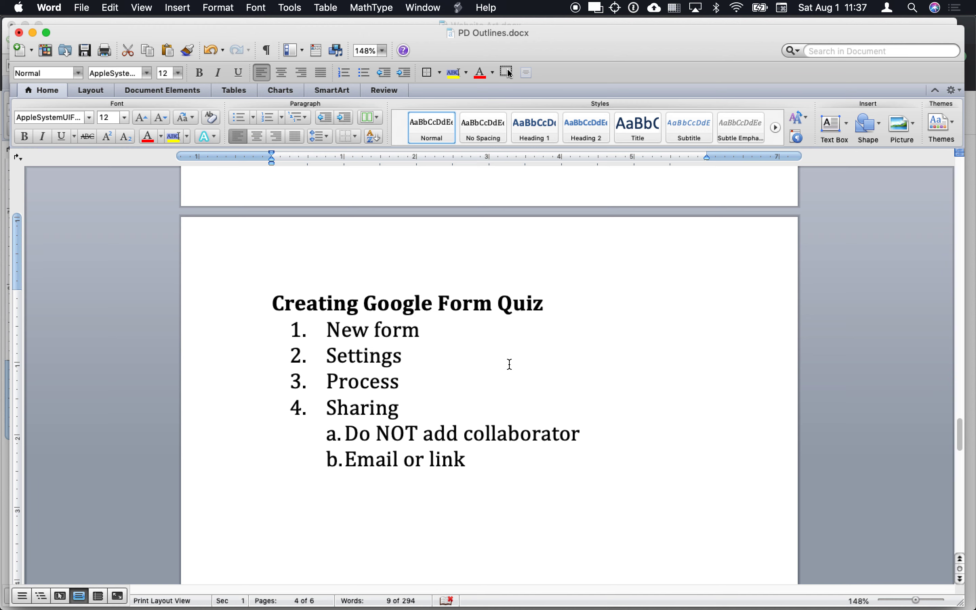
key(super+Tab)
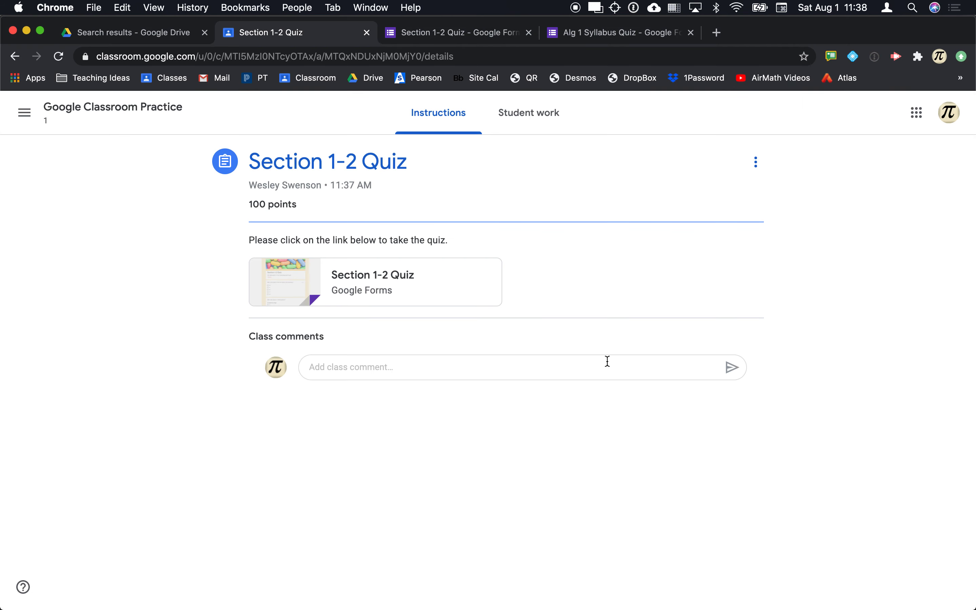
key(super+Tab)
key(super+Tab)
click(454, 31)
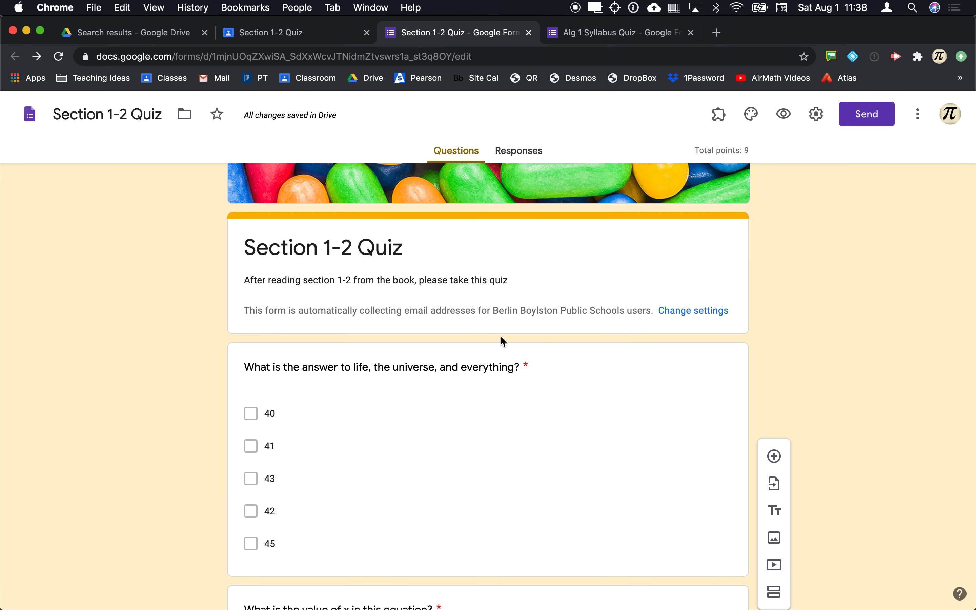
Return to the quiz in Firefox and answer 1 for how much math is enjoyed.
key(super+Tab)
key(Tab)
click(401, 454)
In the LOTR grid, mark Boromir, Merry, Sauron and Frodo as Ring owners, and Sam, Gollum and Aragorn as trying to take possession.
click(490, 319)
click(497, 273)
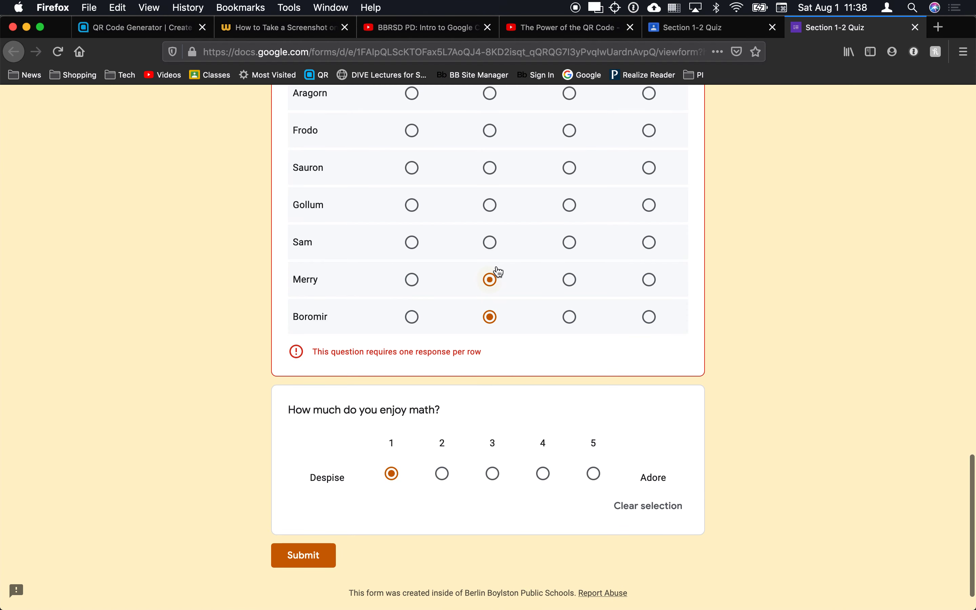
click(569, 242)
click(569, 205)
scroll(568, 212, up, 3)
click(491, 288)
click(494, 263)
click(569, 220)
scroll(569, 224, up, 6)
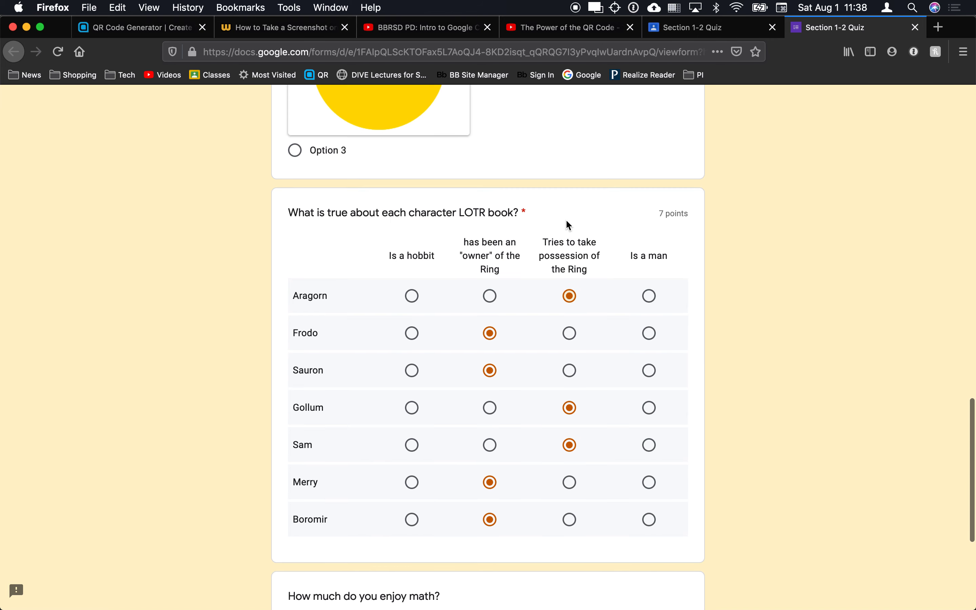
Answer Option 3 for the color blue, 2 for the equation and 42 for the first question, and submit the quiz.
click(295, 322)
scroll(375, 331, up, 10)
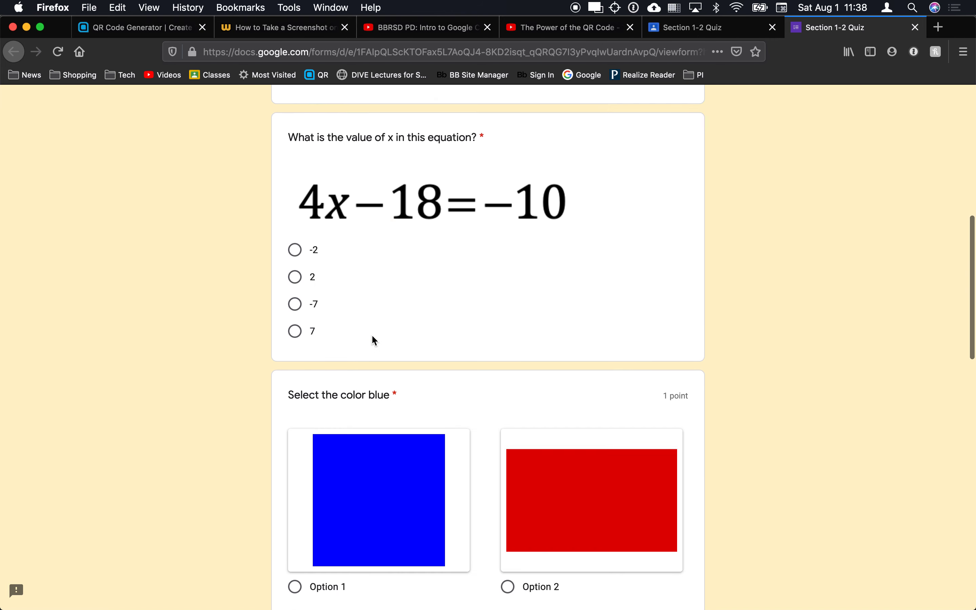
click(297, 319)
scroll(386, 317, up, 6)
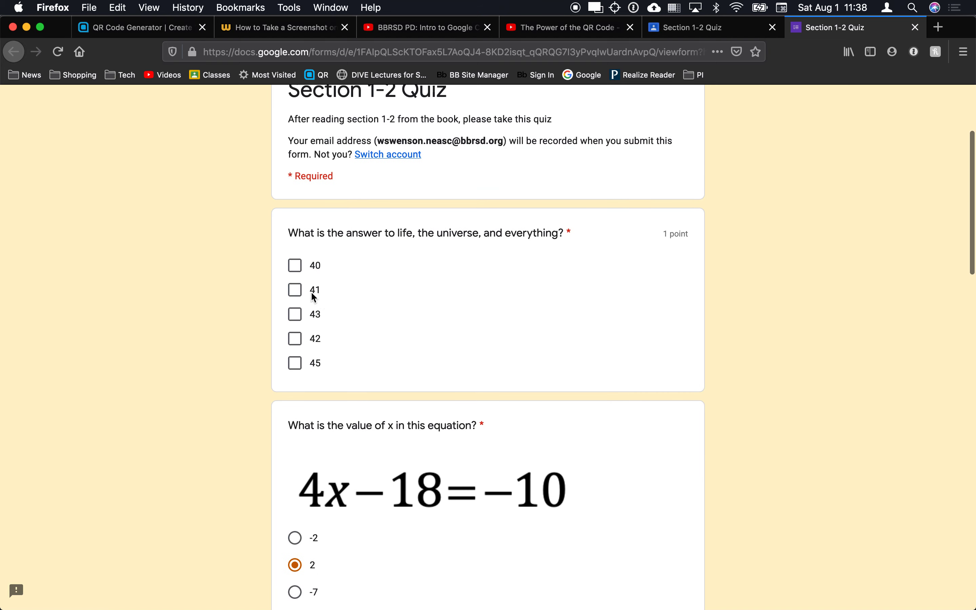
click(294, 338)
scroll(598, 279, up, 3)
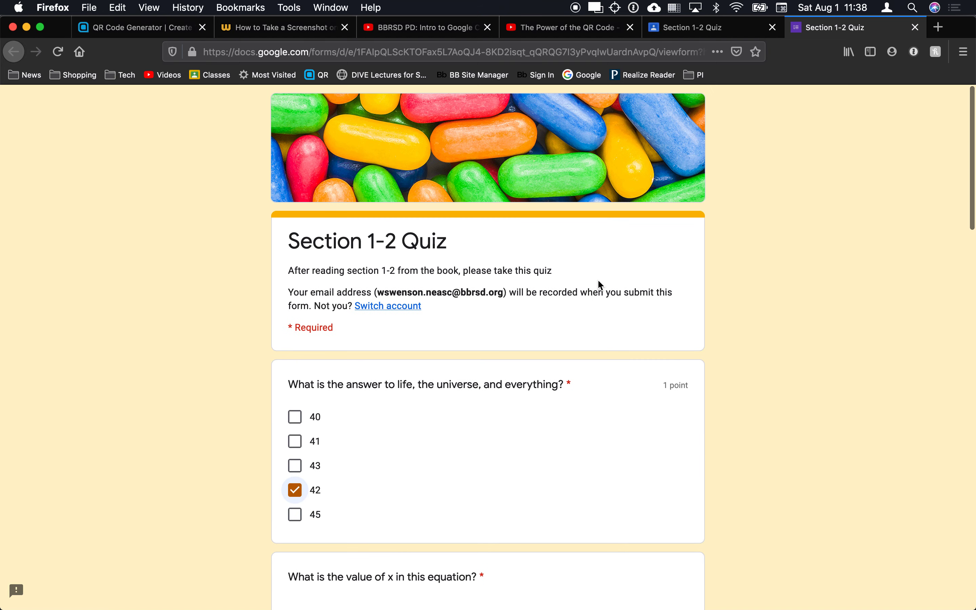
scroll(671, 317, down, 20)
click(312, 517)
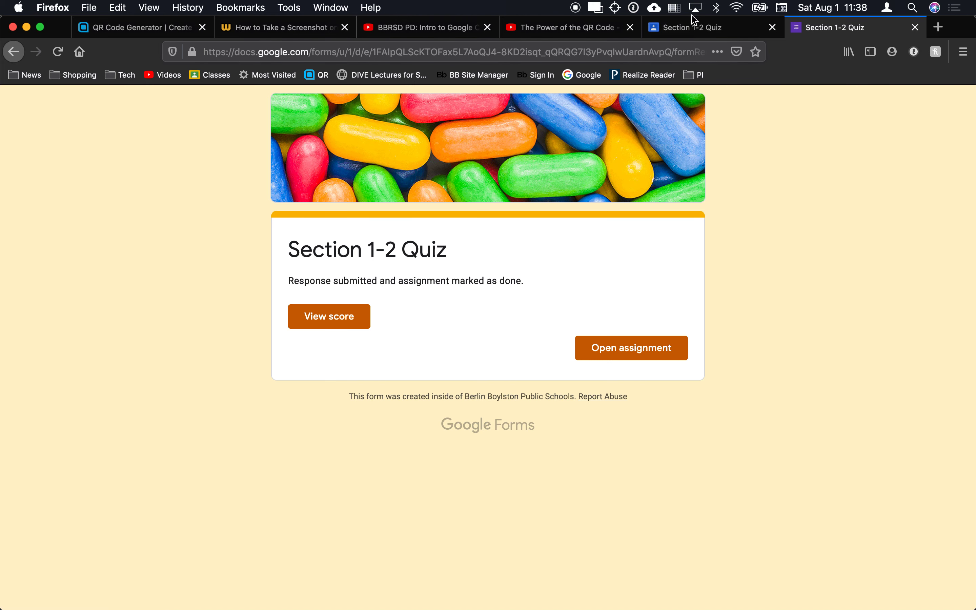
Switch to Chrome and examine the quiz form's response summary, covering the insights, points distribution and frequently missed questions.
key(super+Tab)
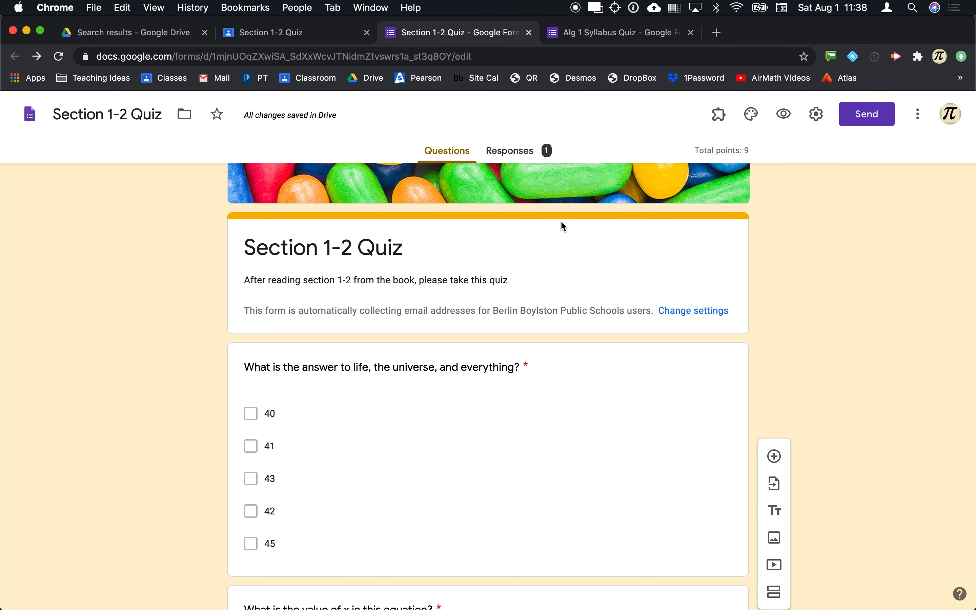
click(529, 155)
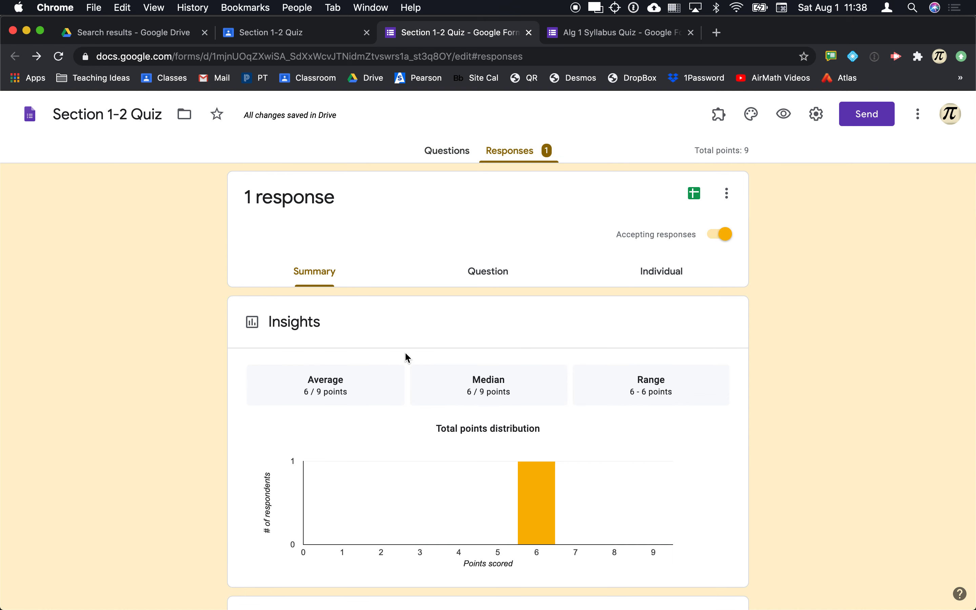
scroll(405, 358, down, 1)
scroll(459, 457, down, 3)
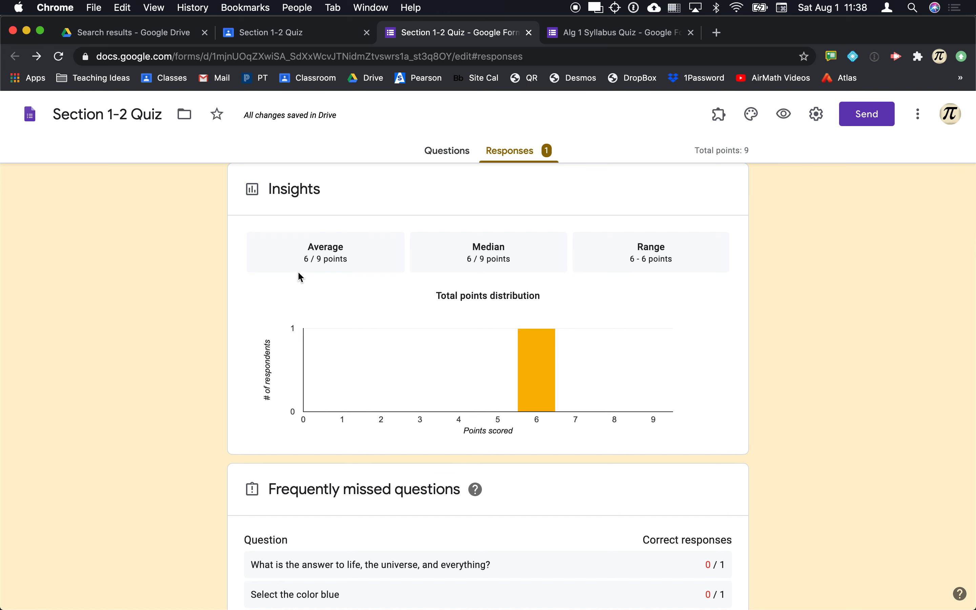
mouse_move(542, 400)
scroll(540, 404, down, 1)
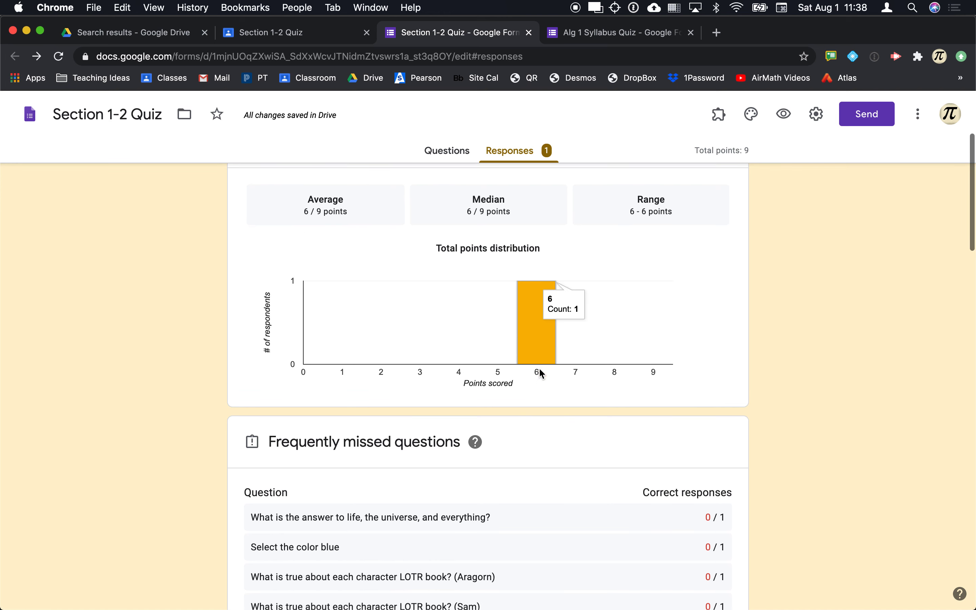
mouse_move(540, 355)
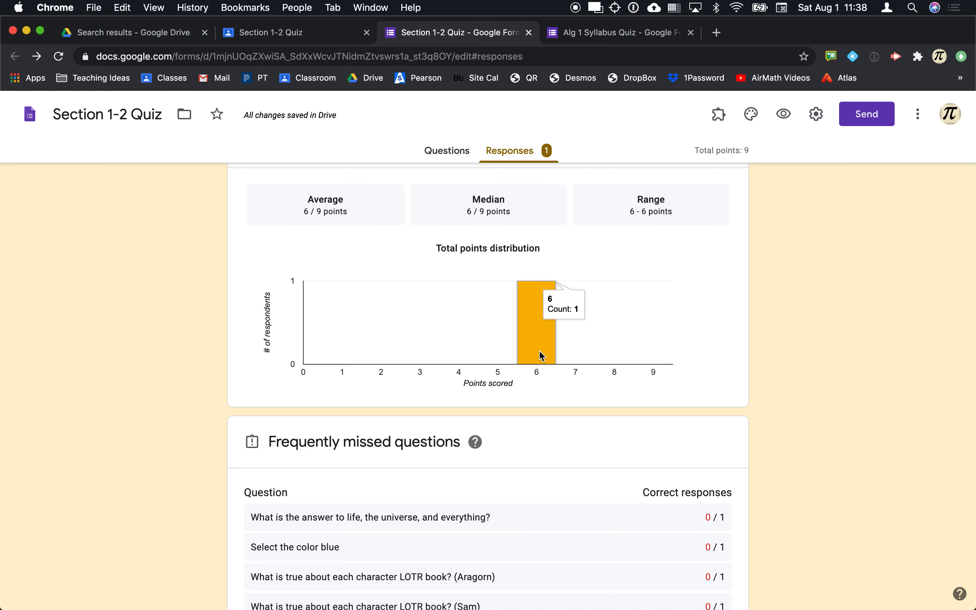
scroll(541, 353, down, 2)
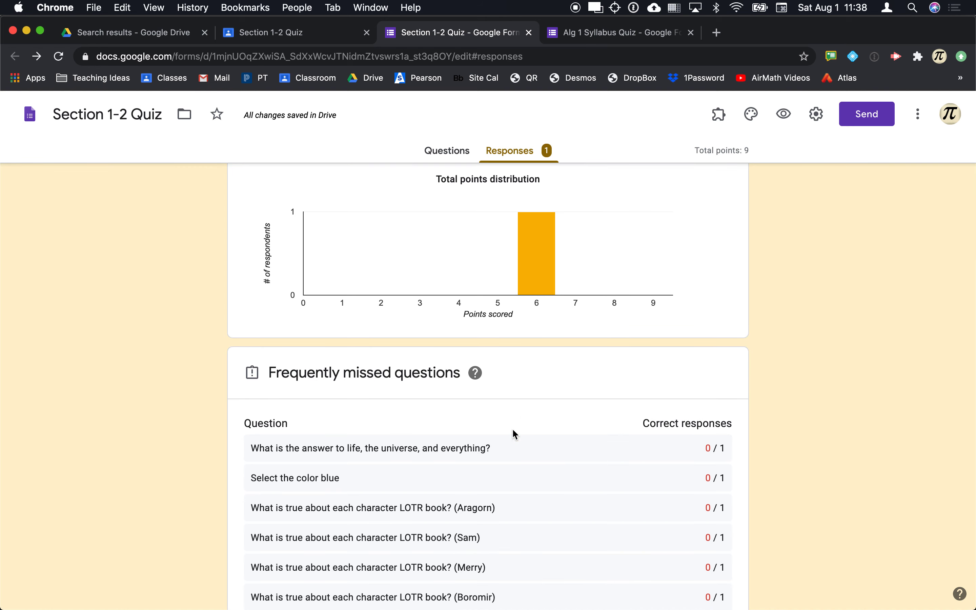
scroll(514, 411, down, 3)
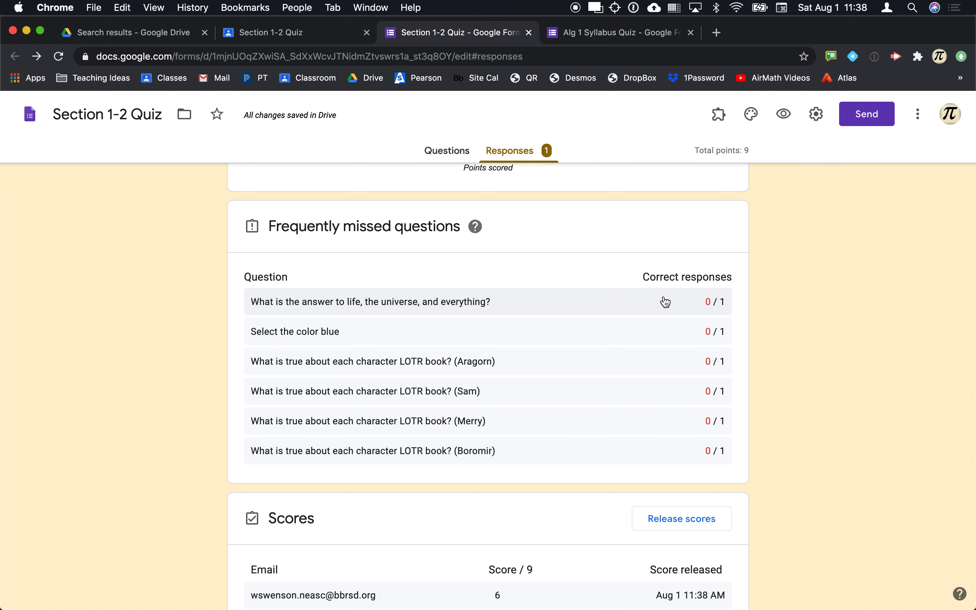
Examine the scores and the per-question answer charts in the response summary, from the life question to the LOTR grid.
scroll(487, 301, down, 2)
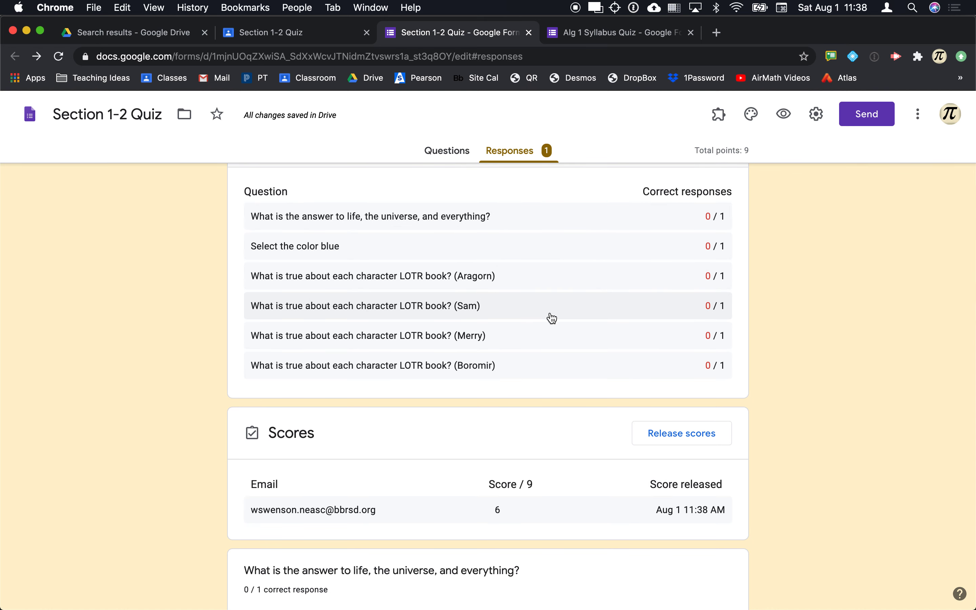
scroll(454, 363, down, 2)
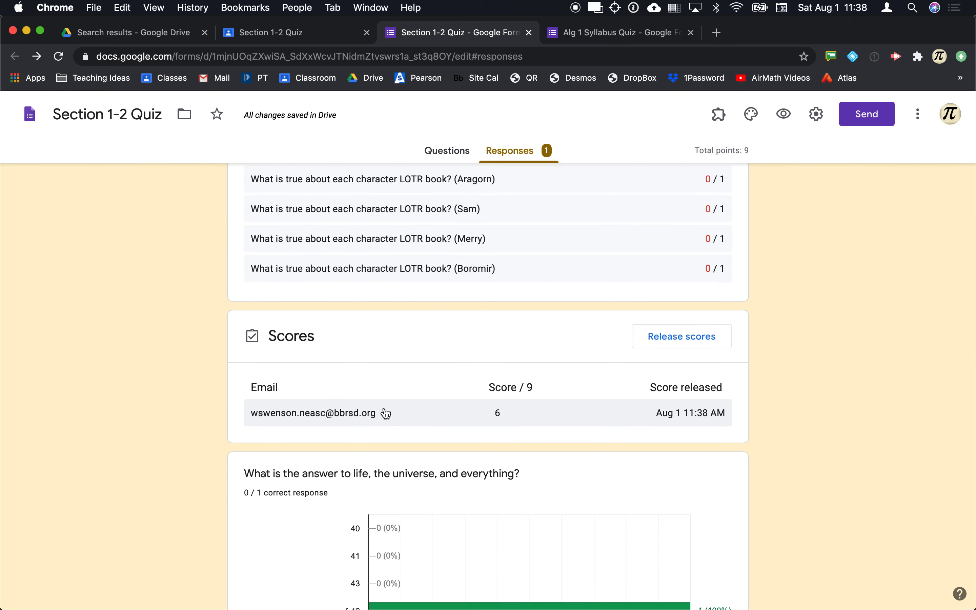
scroll(387, 409, down, 4)
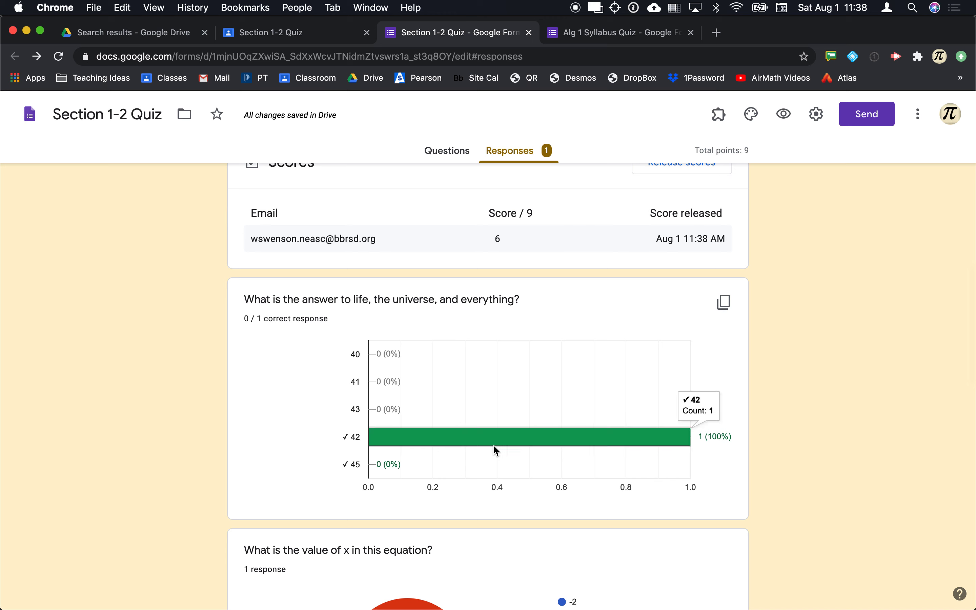
scroll(484, 445, down, 4)
scroll(444, 427, down, 3)
scroll(470, 453, down, 10)
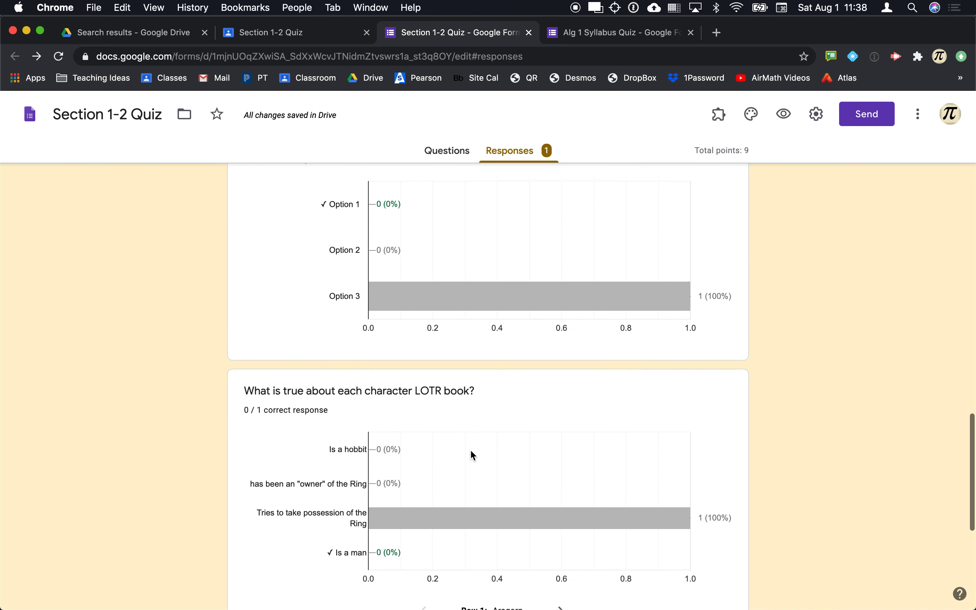
mouse_move(473, 454)
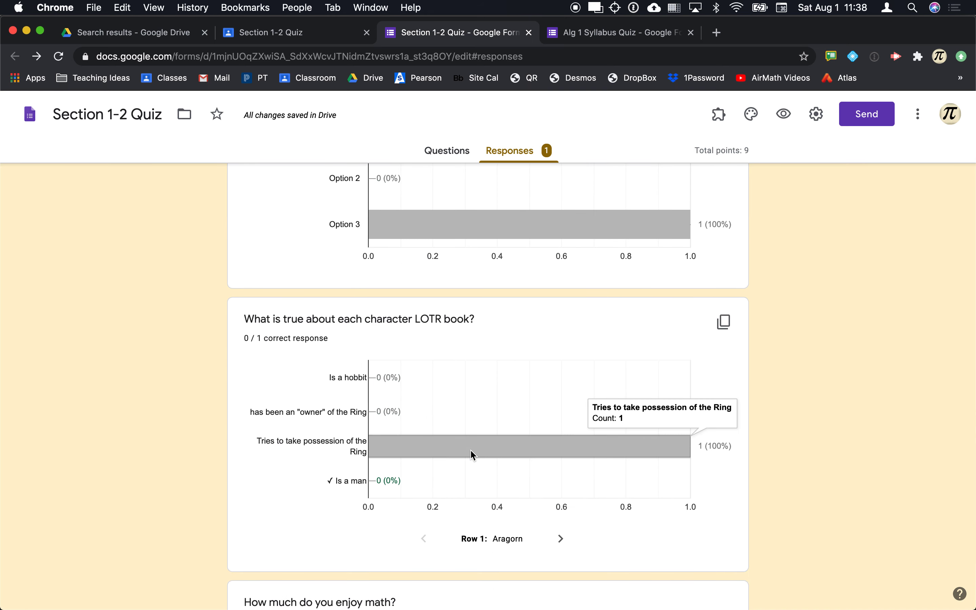
scroll(472, 454, up, 20)
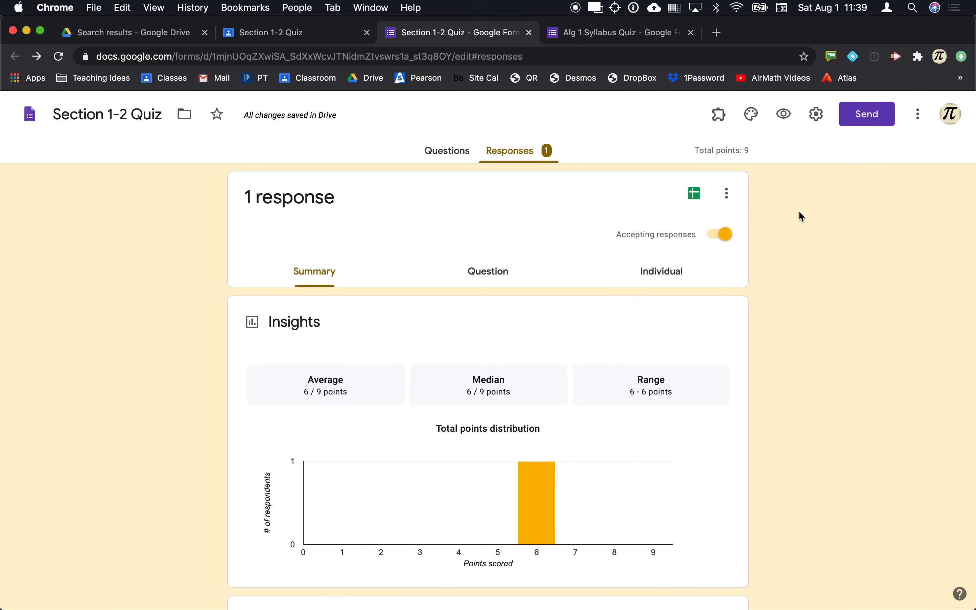
Switch from Chrome to Microsoft Word.
key(super+Tab)
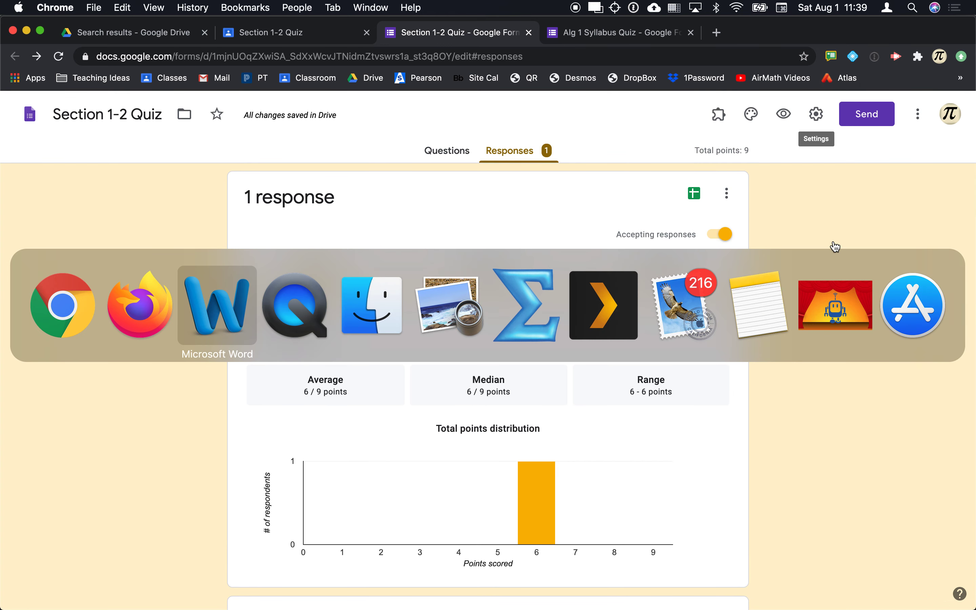